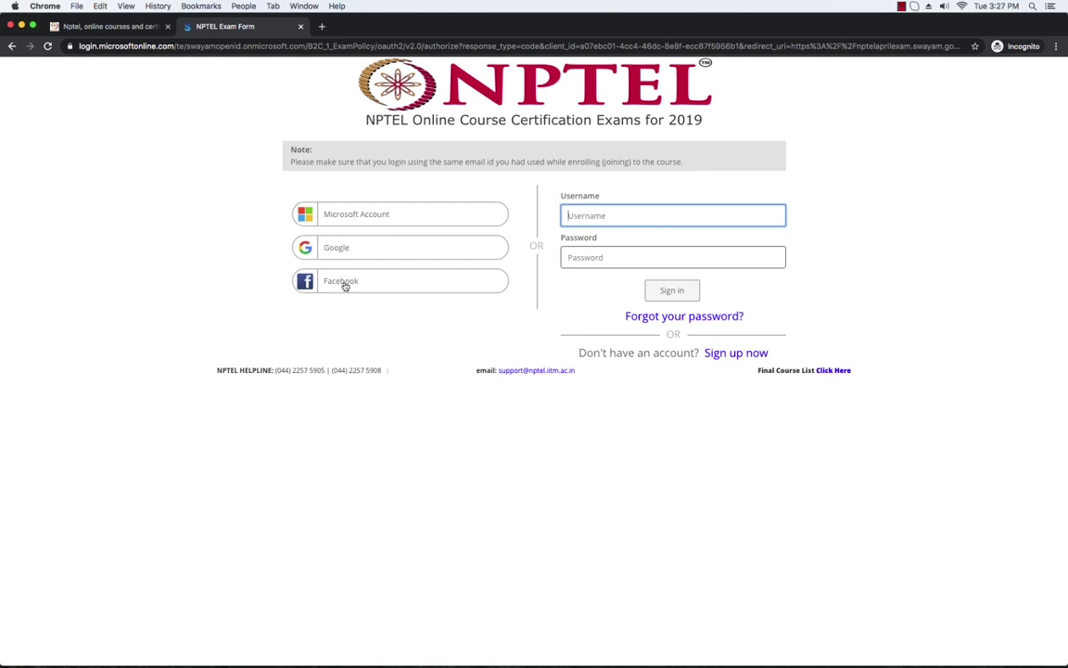
# Step: Sign in with the Google account's e-mail and password to reach the registration home page
pyautogui.click(397, 249)
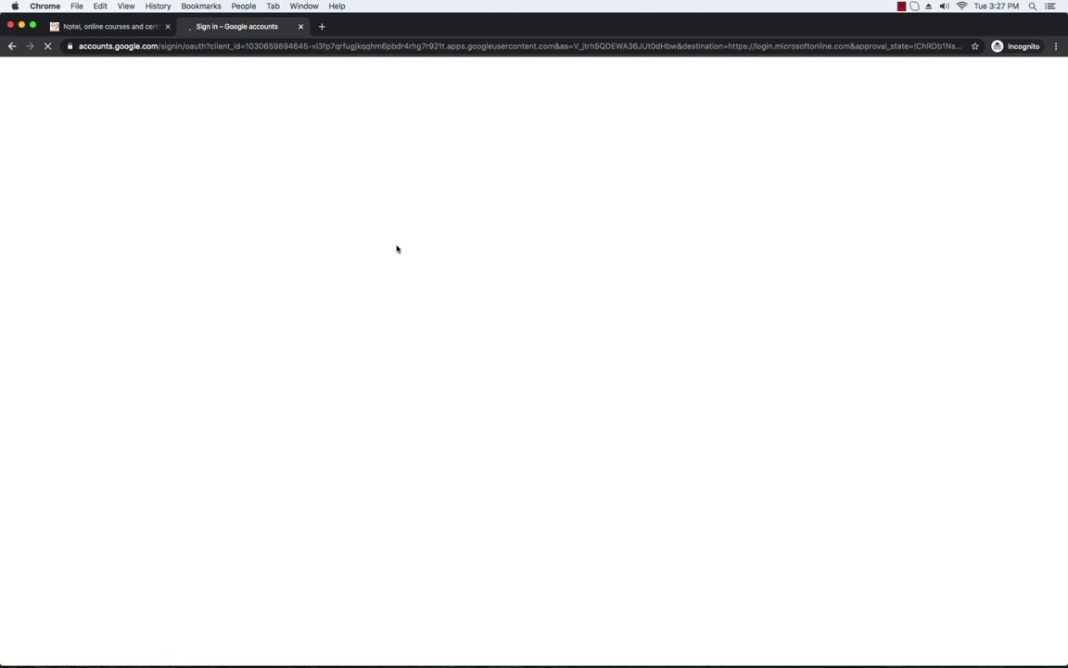
pyautogui.click(487, 345)
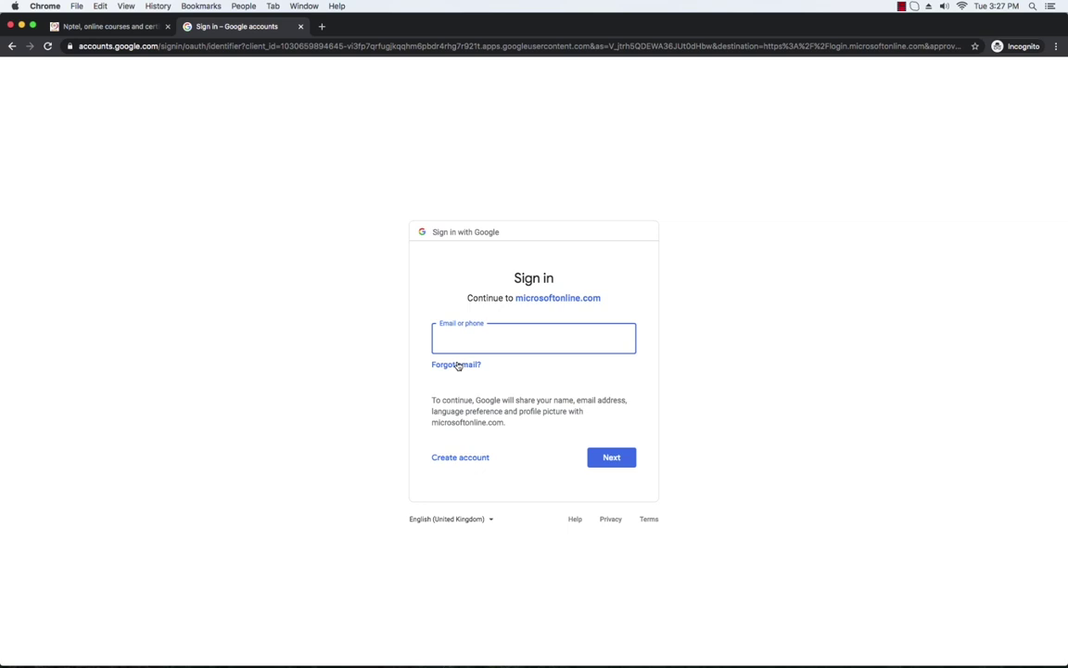
pyautogui.press('super+v')
pyautogui.click(611, 455)
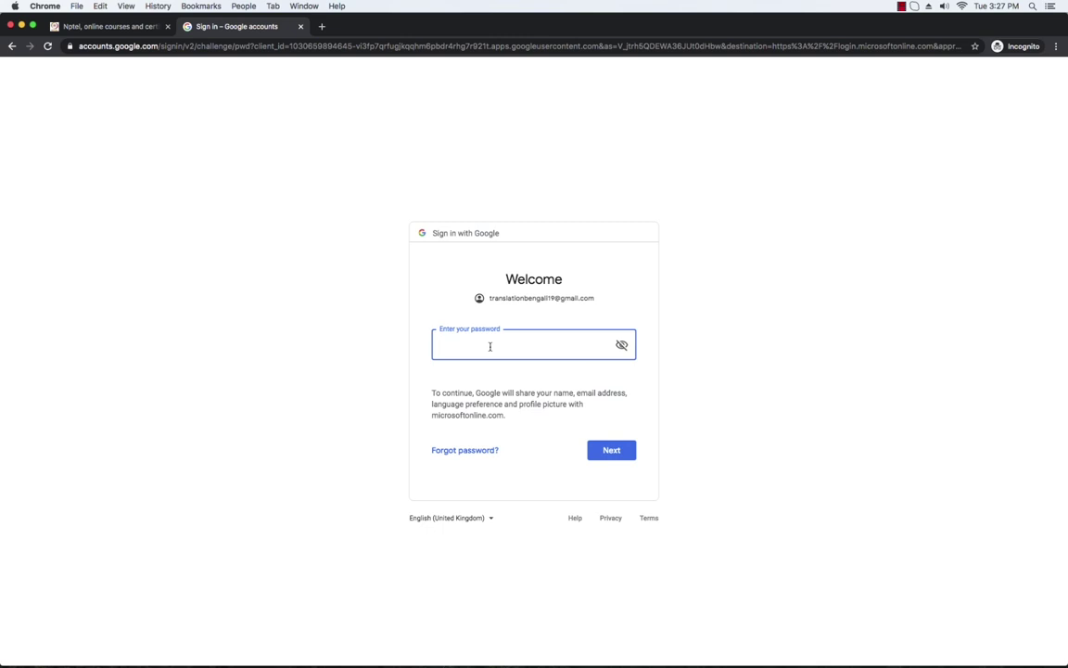
pyautogui.write('•••••••••••••••••••')
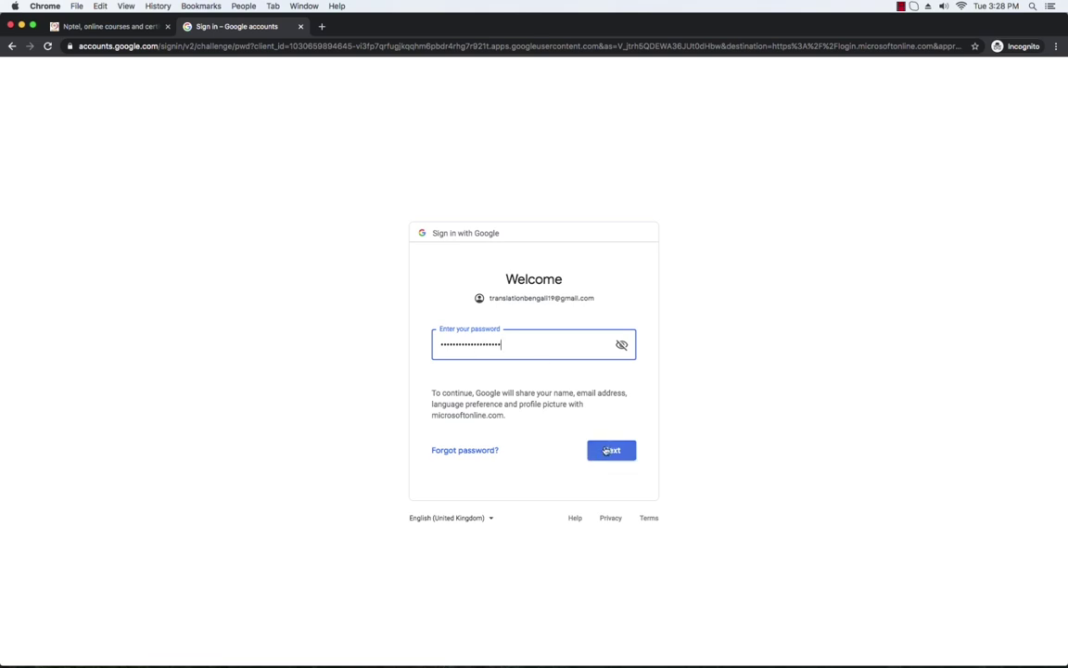
pyautogui.click(608, 451)
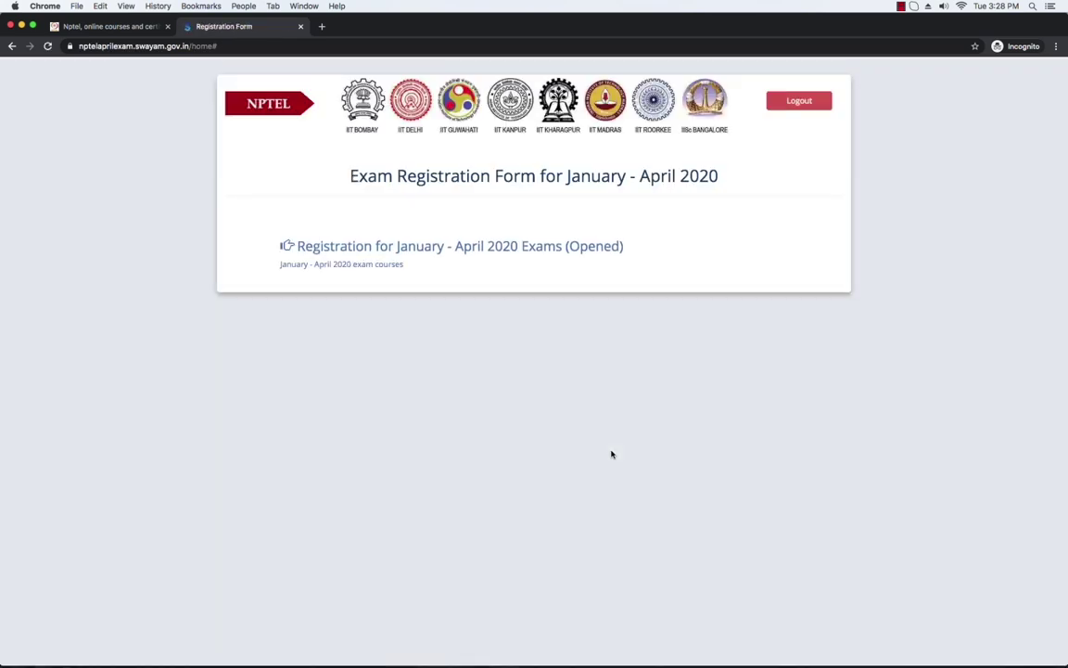
pyautogui.click(551, 252)
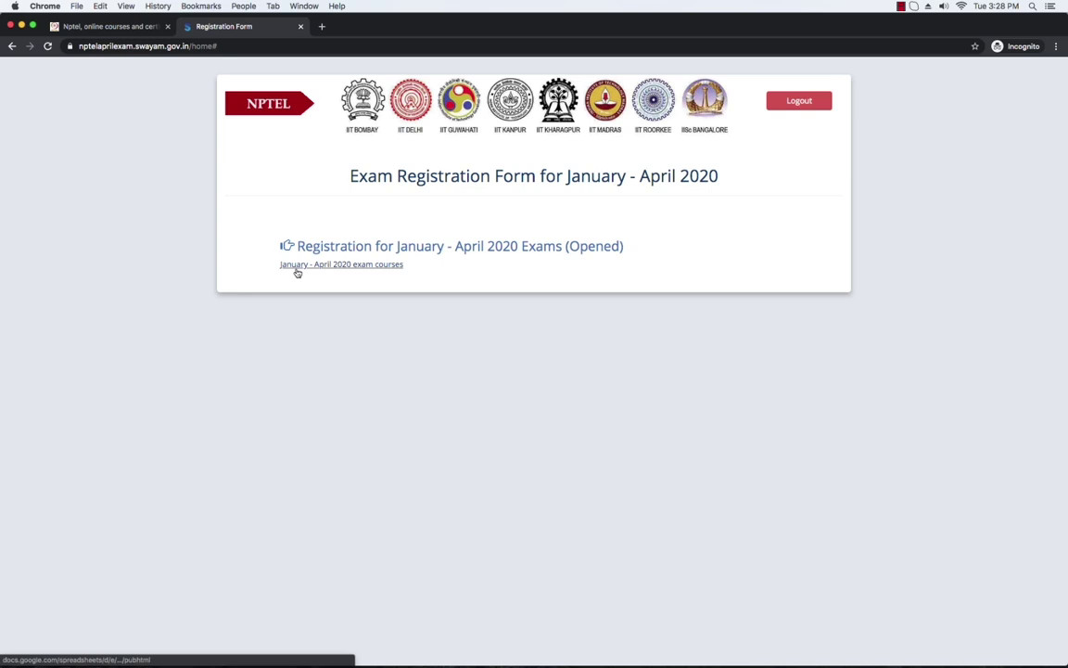
pyautogui.click(362, 267)
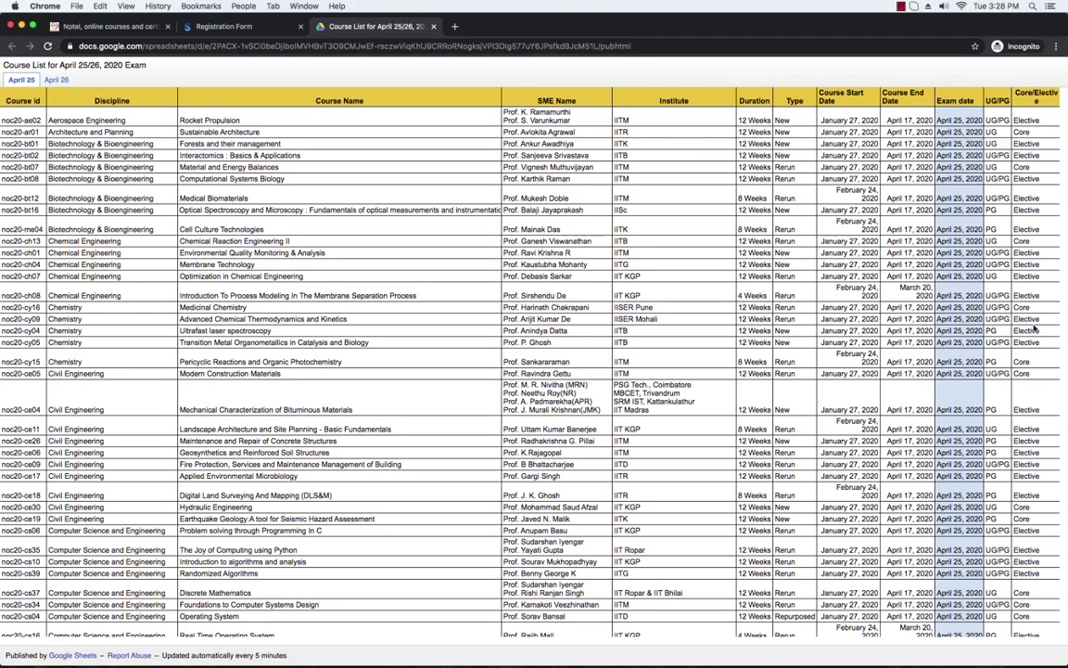
pyautogui.scroll(-1, 666, 317)
pyautogui.scroll(-5, 666, 317)
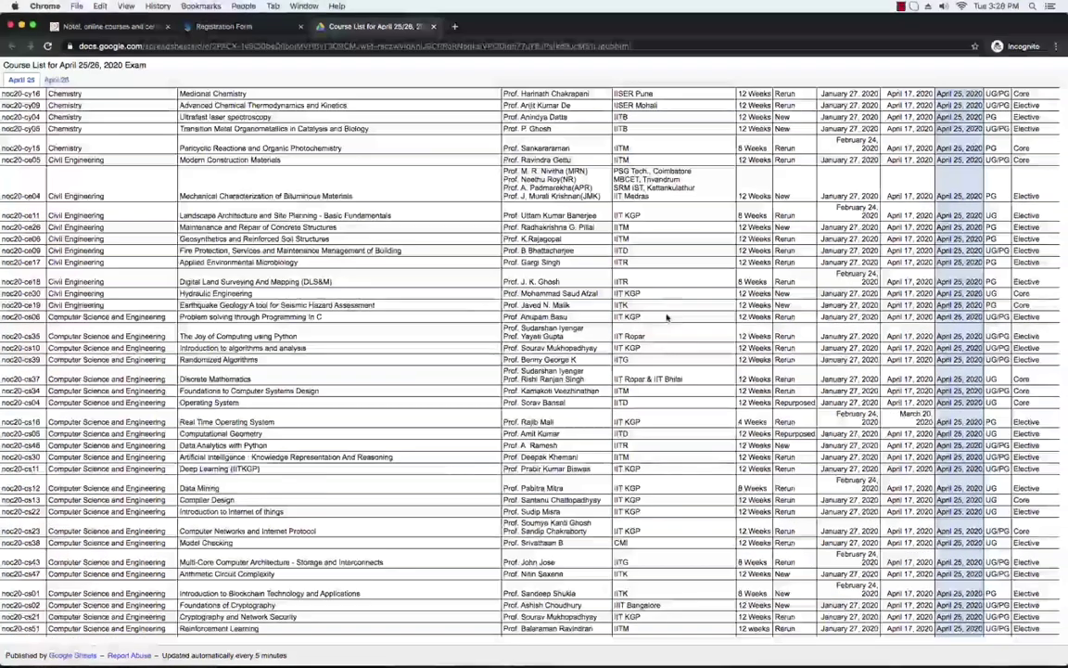
pyautogui.scroll(-1, 665, 318)
pyautogui.scroll(-1, 665, 317)
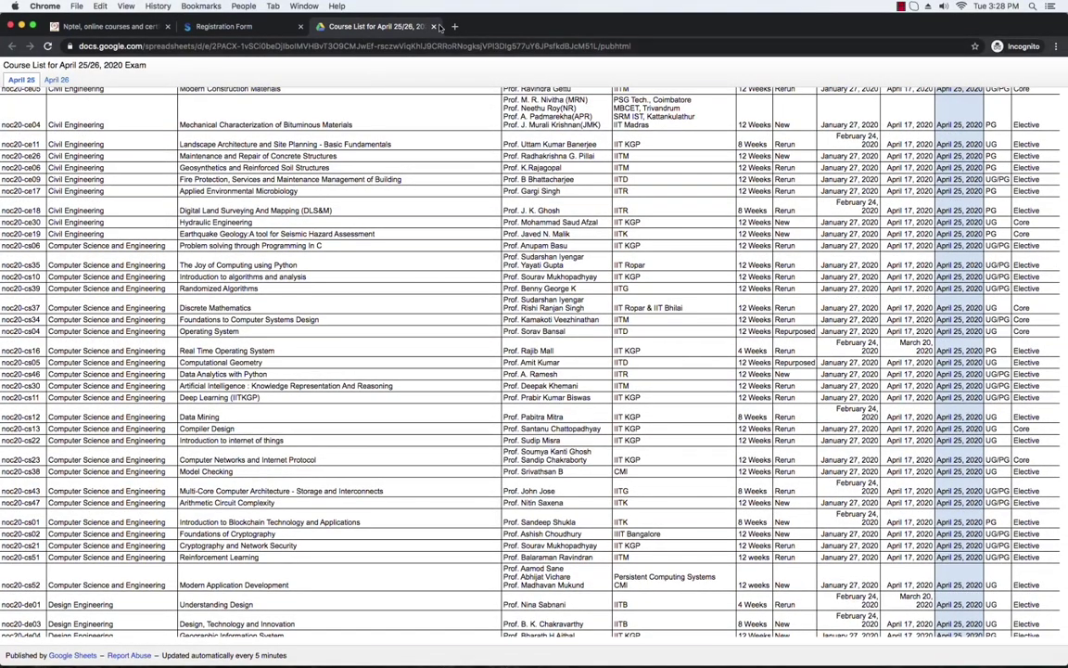
pyautogui.click(434, 27)
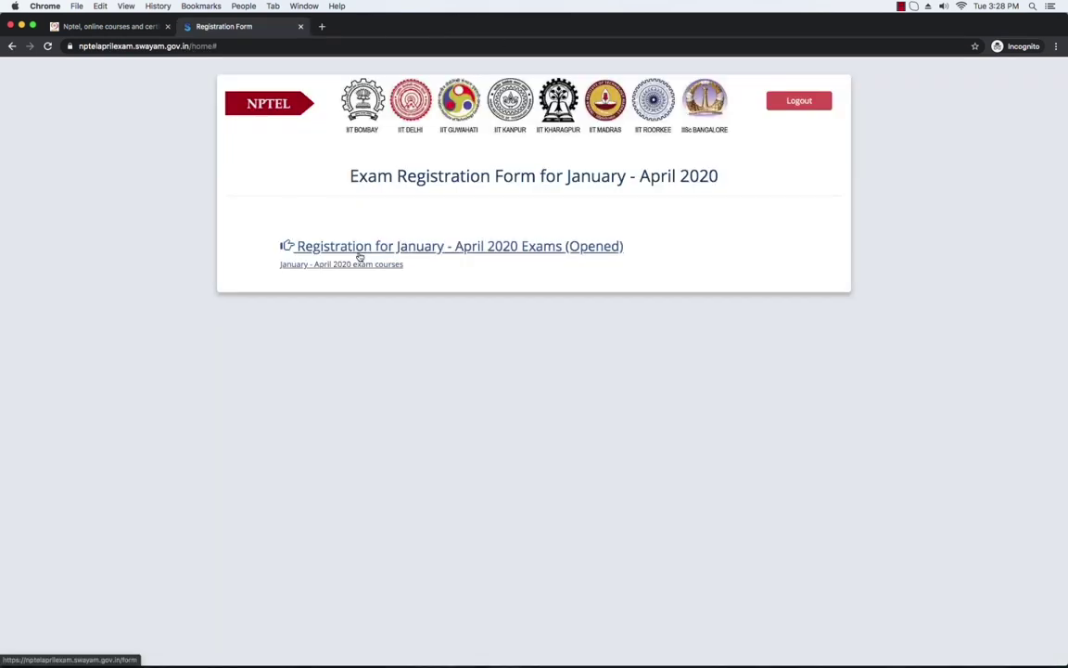
# Step: Open the 'Registration for January - April 2020 Exams (Opened)' form
pyautogui.click(486, 246)
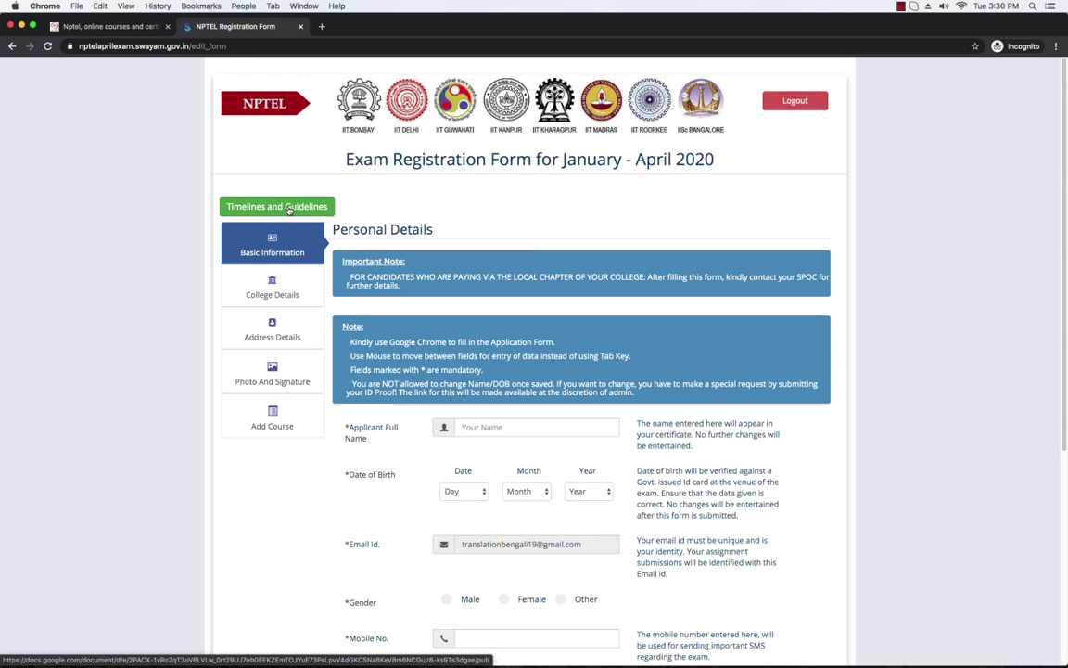
pyautogui.click(309, 207)
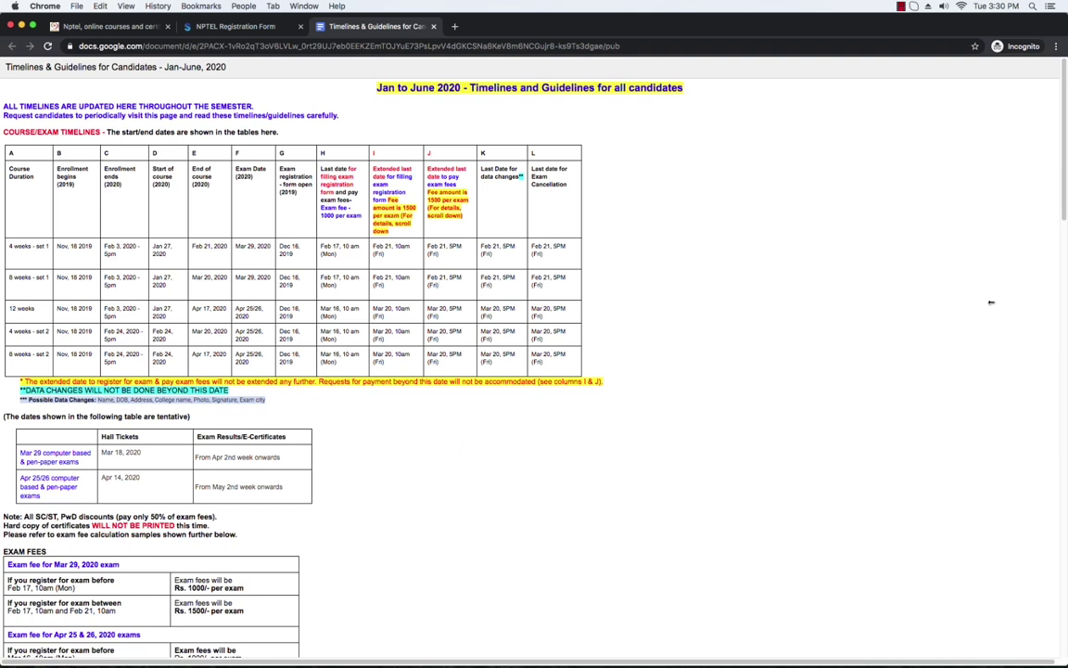
pyautogui.moveTo(1063, 204); pyautogui.dragTo(1062, 391)
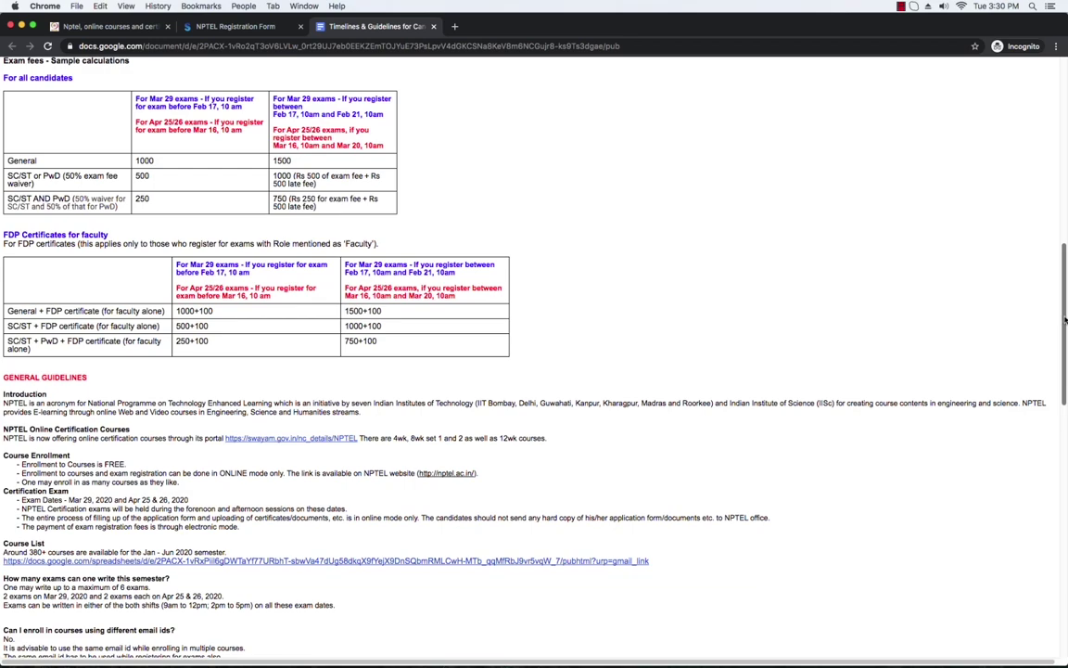
pyautogui.moveTo(1064, 320); pyautogui.dragTo(1055, 398)
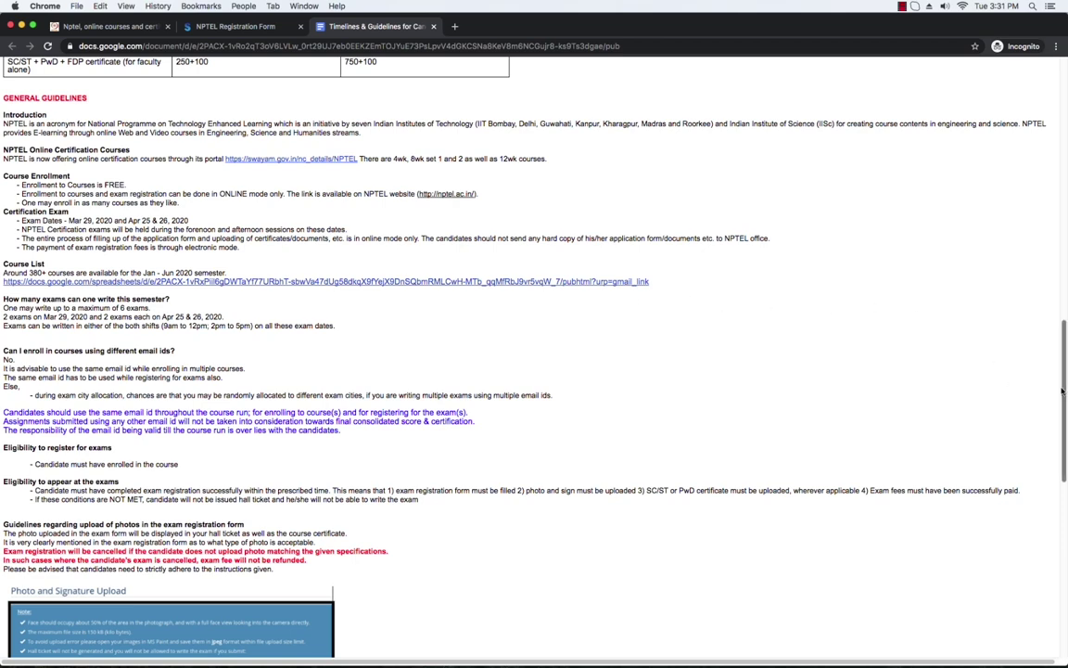
pyautogui.moveTo(1061, 387); pyautogui.dragTo(1062, 321)
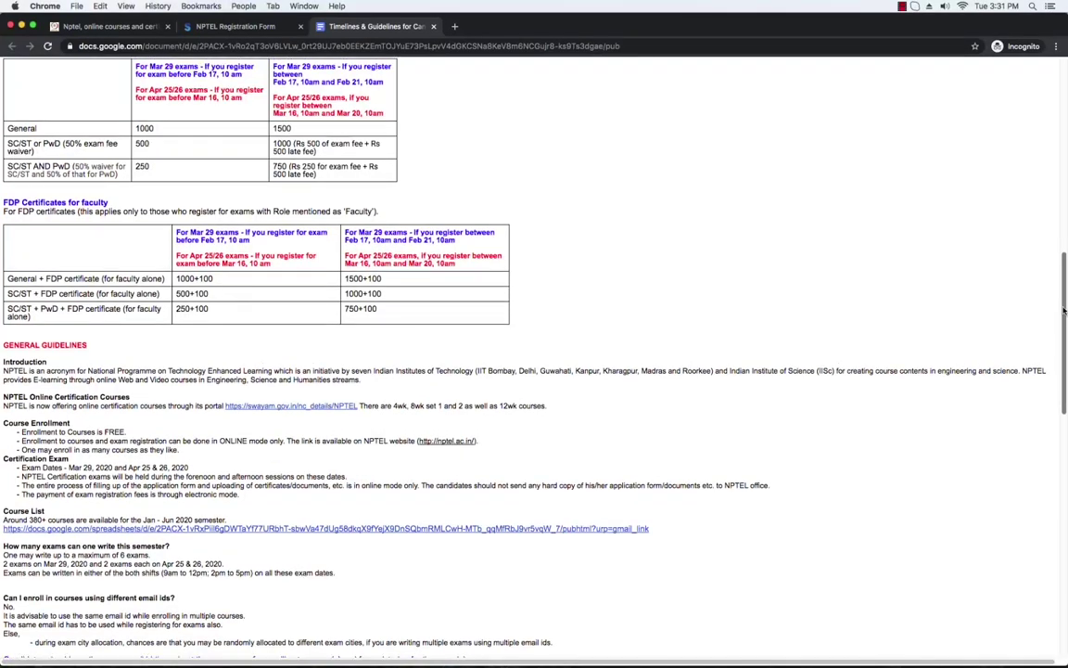
pyautogui.moveTo(1065, 325); pyautogui.dragTo(1065, 232)
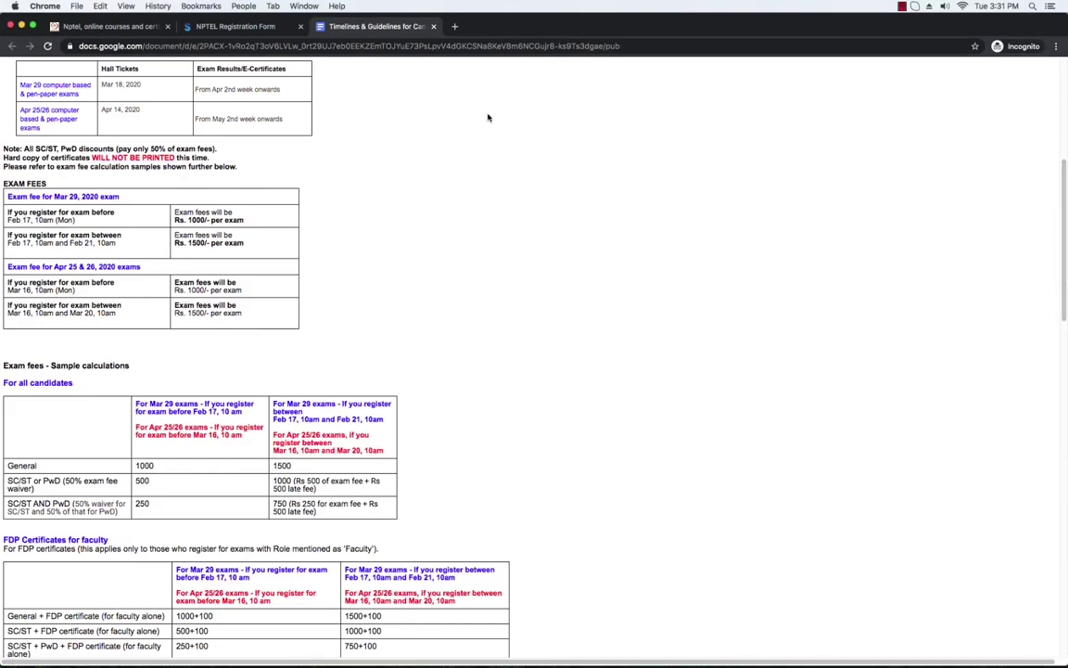
pyautogui.click(432, 27)
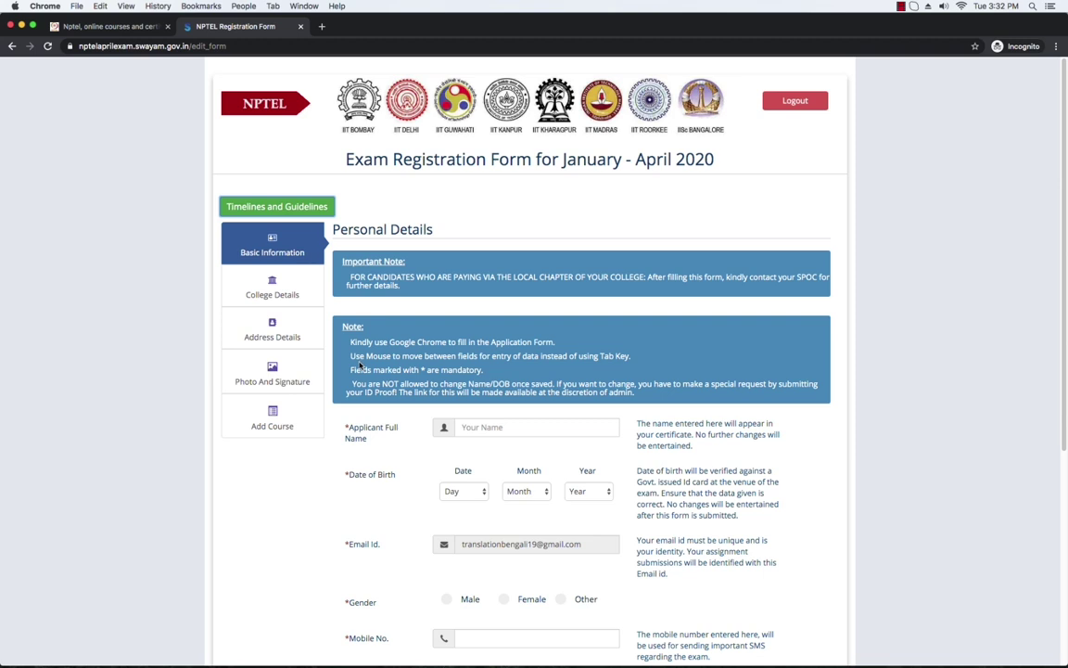
# Step: Enter the applicant's full name in the Applicant Full Name field
pyautogui.click(519, 426)
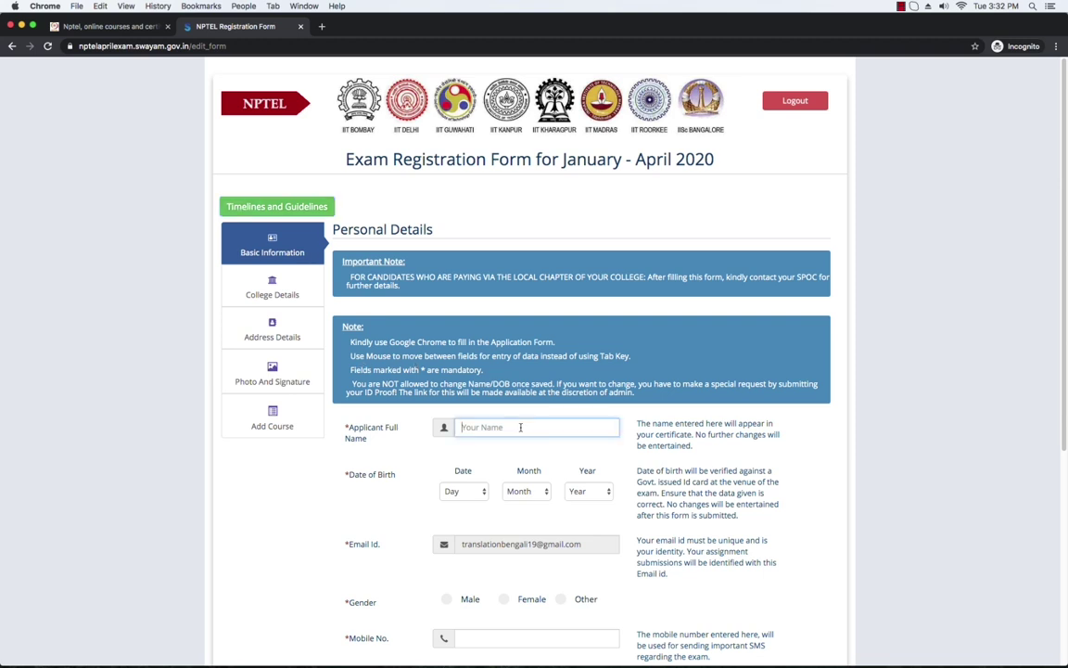
pyautogui.click(475, 491)
pyautogui.click(487, 637)
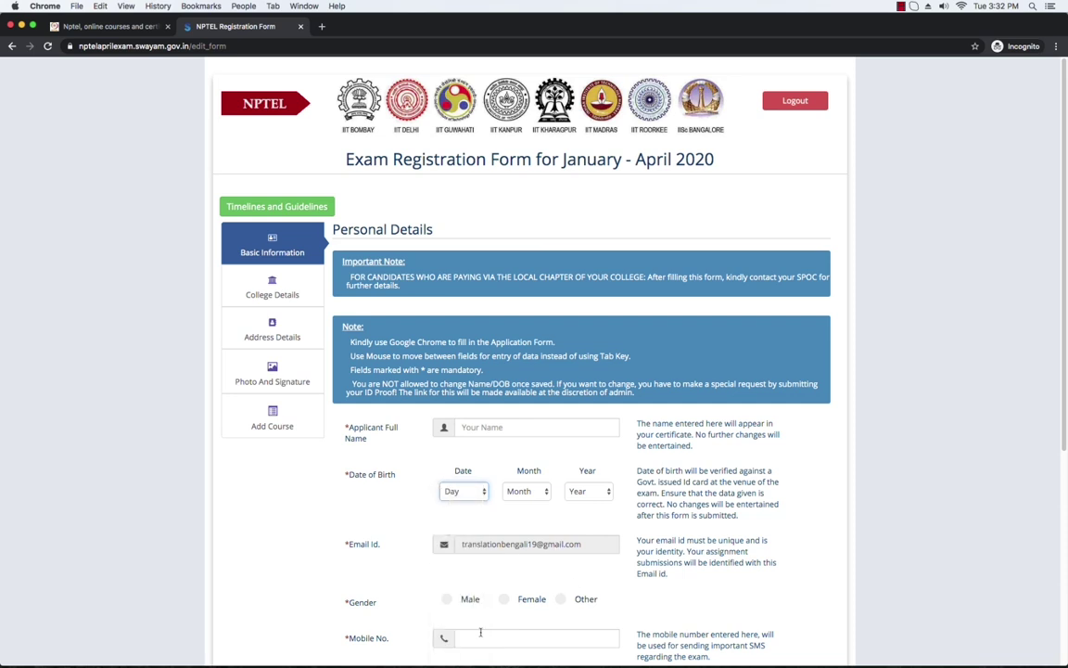
pyautogui.click(492, 431)
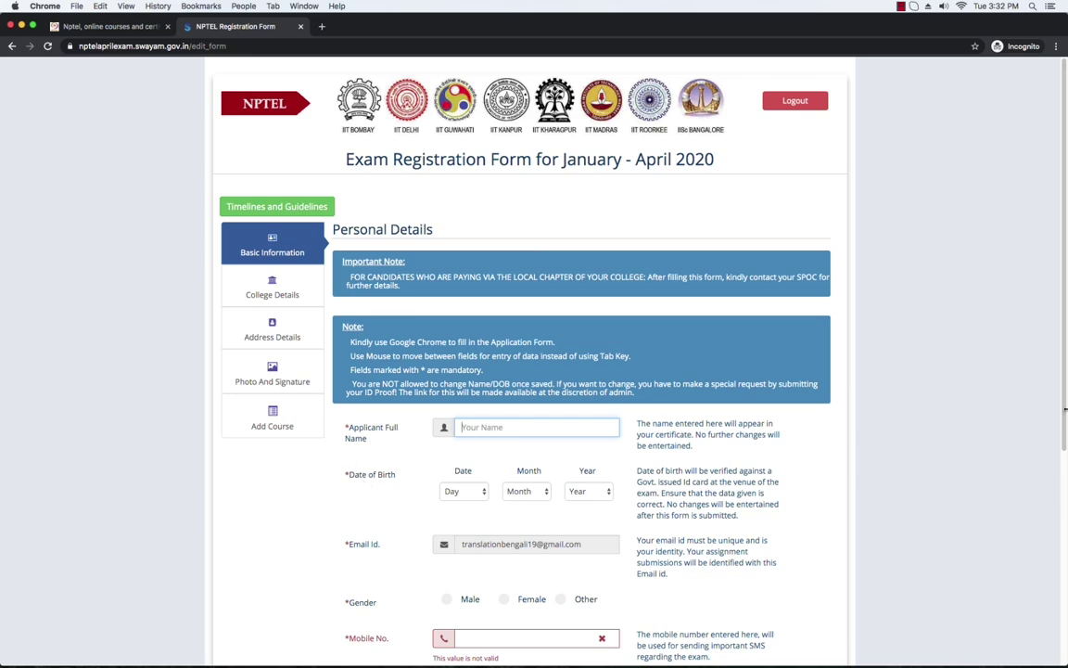
pyautogui.moveTo(1064, 458); pyautogui.dragTo(1062, 539)
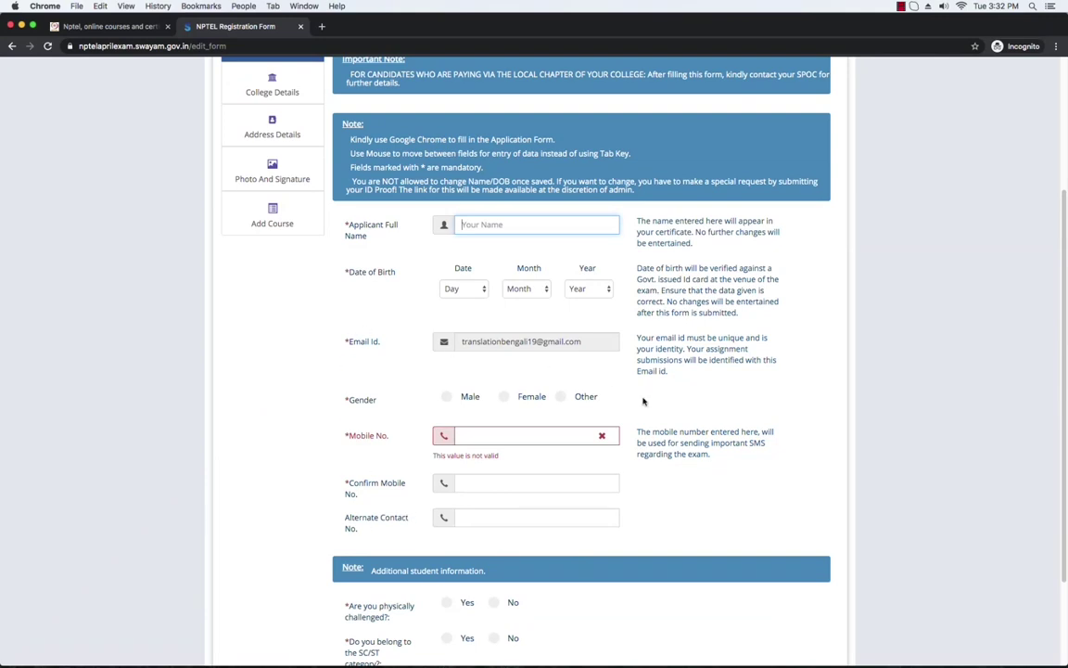
pyautogui.scroll(5, 1065, 479)
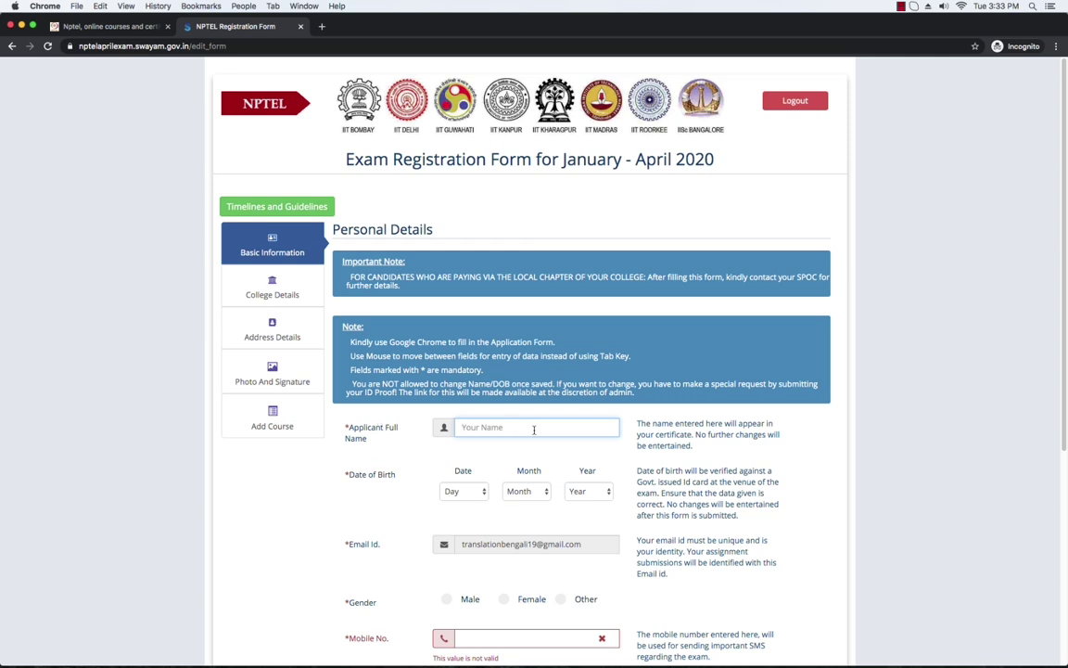
pyautogui.write('Translation Bengali')
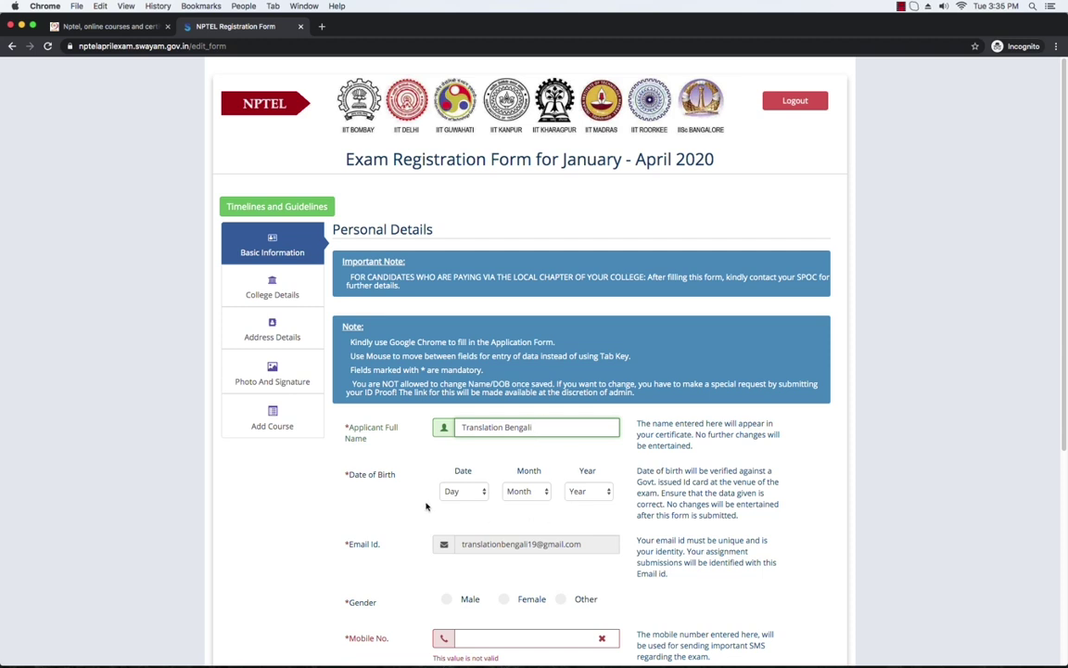
# Step: Choose day 1, month January and year 1989 for the date of birth
pyautogui.click(484, 493)
pyautogui.click(455, 501)
pyautogui.click(546, 493)
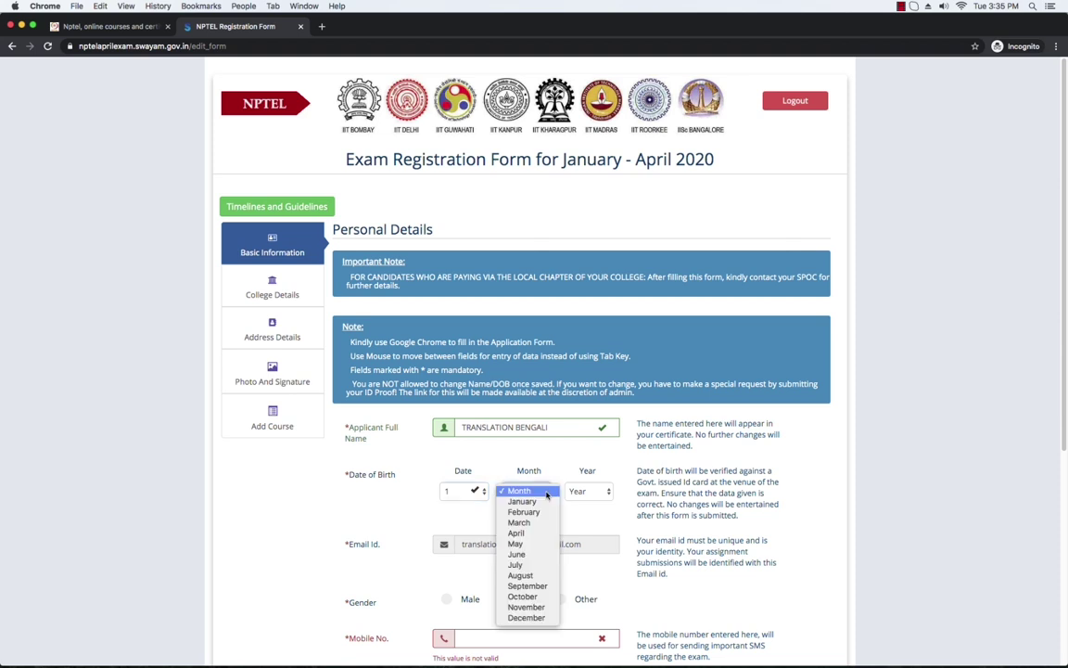
pyautogui.click(522, 501)
pyautogui.click(590, 491)
pyautogui.click(584, 600)
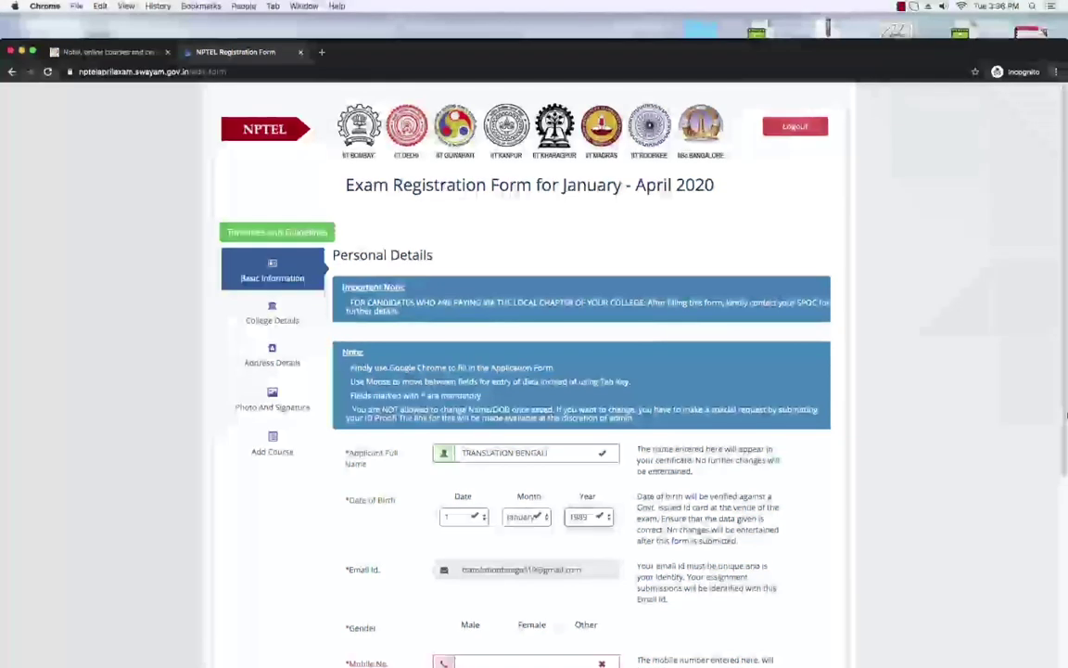
pyautogui.scroll(-3, 1063, 454)
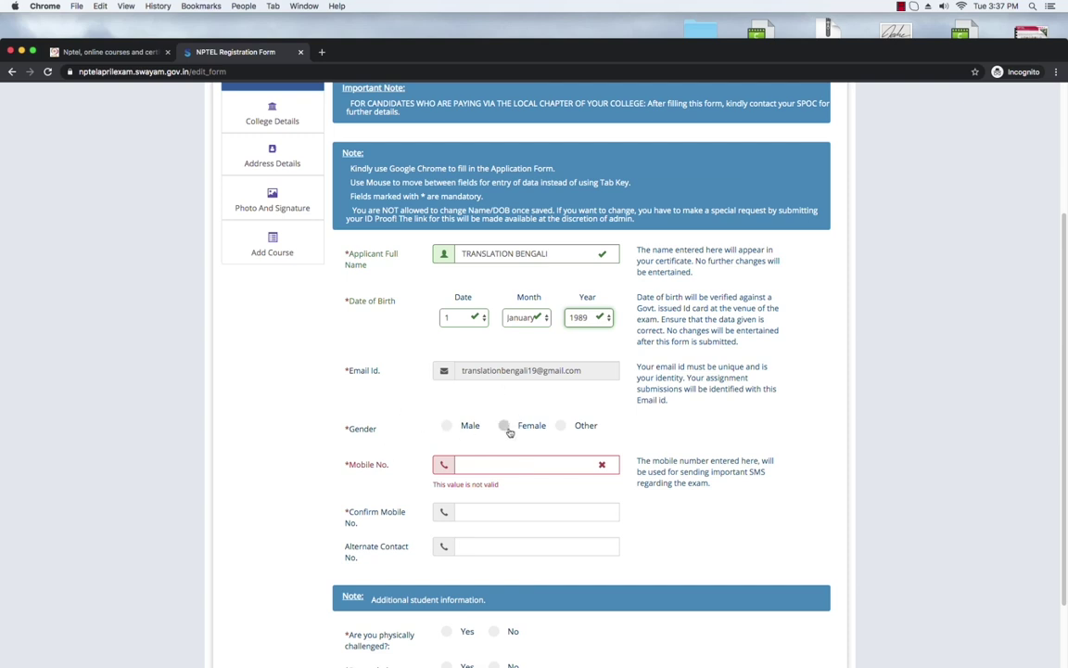
# Step: Select the Female gender option, leaving the mobile number field empty
pyautogui.click(503, 424)
pyautogui.click(504, 426)
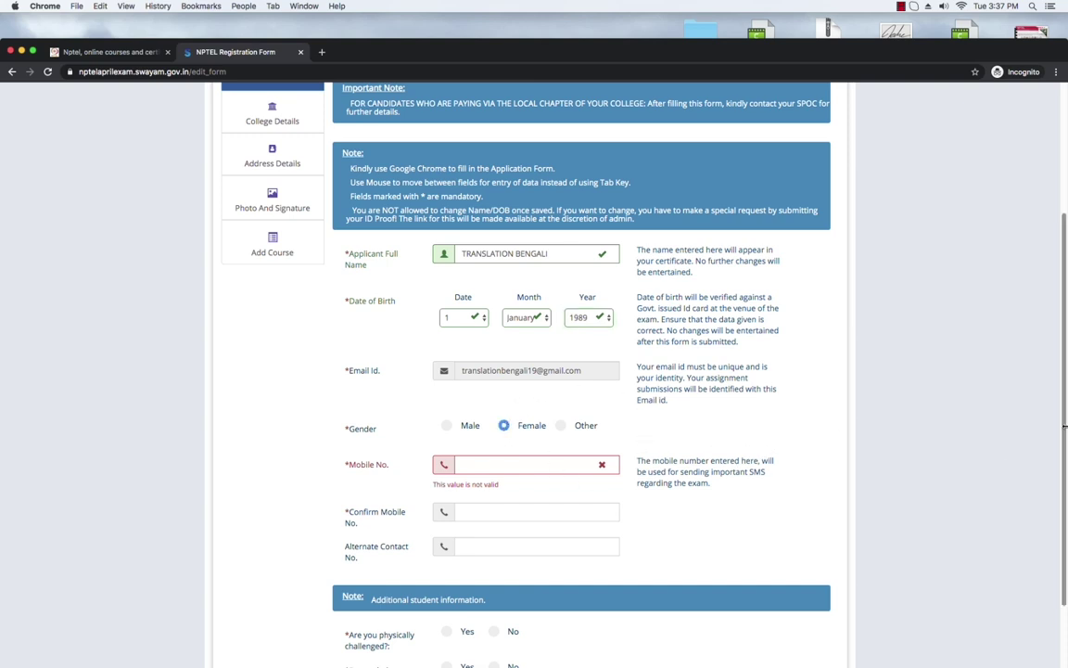
pyautogui.scroll(-2, 1064, 431)
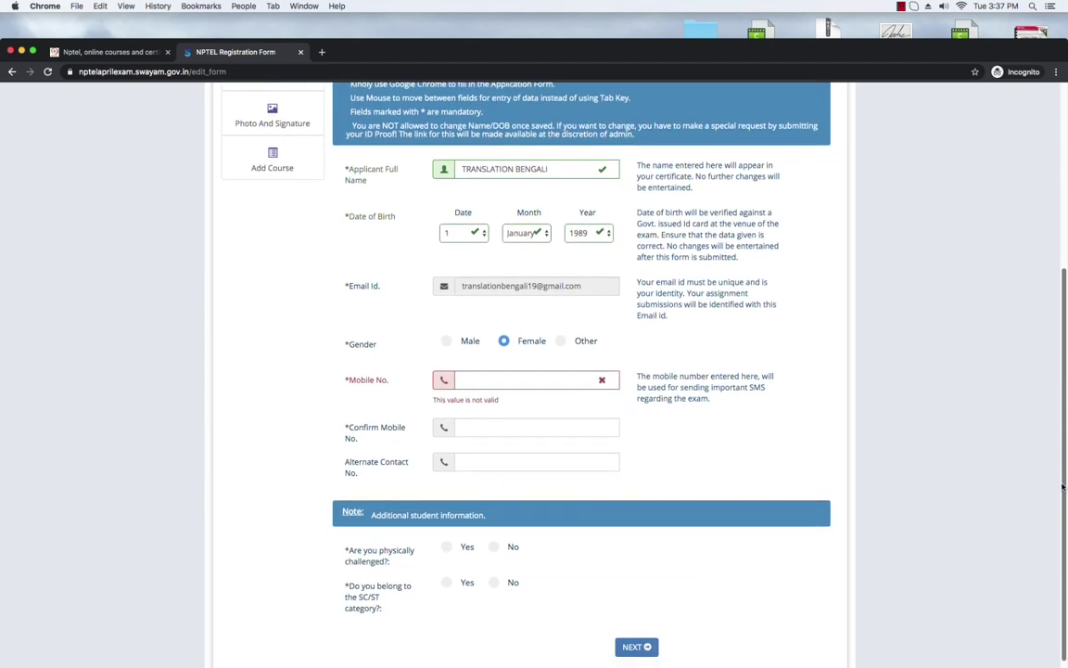
pyautogui.click(592, 381)
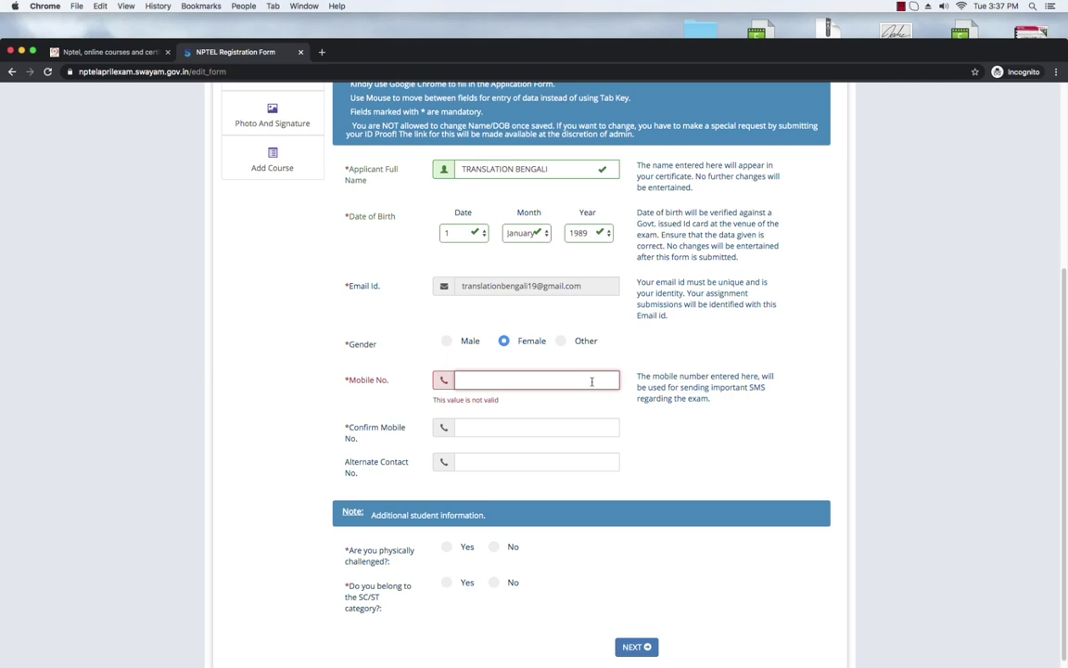
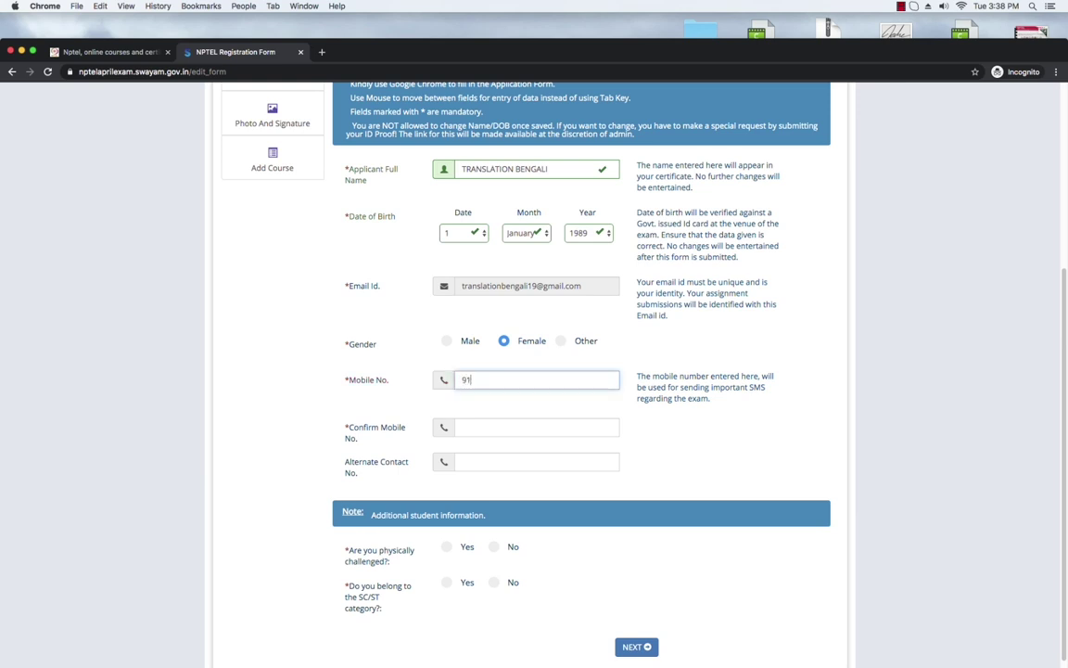
# Step: Enter the applicant's mobile number in Mobile No. and again in Confirm Mobile No
pyautogui.click(547, 427)
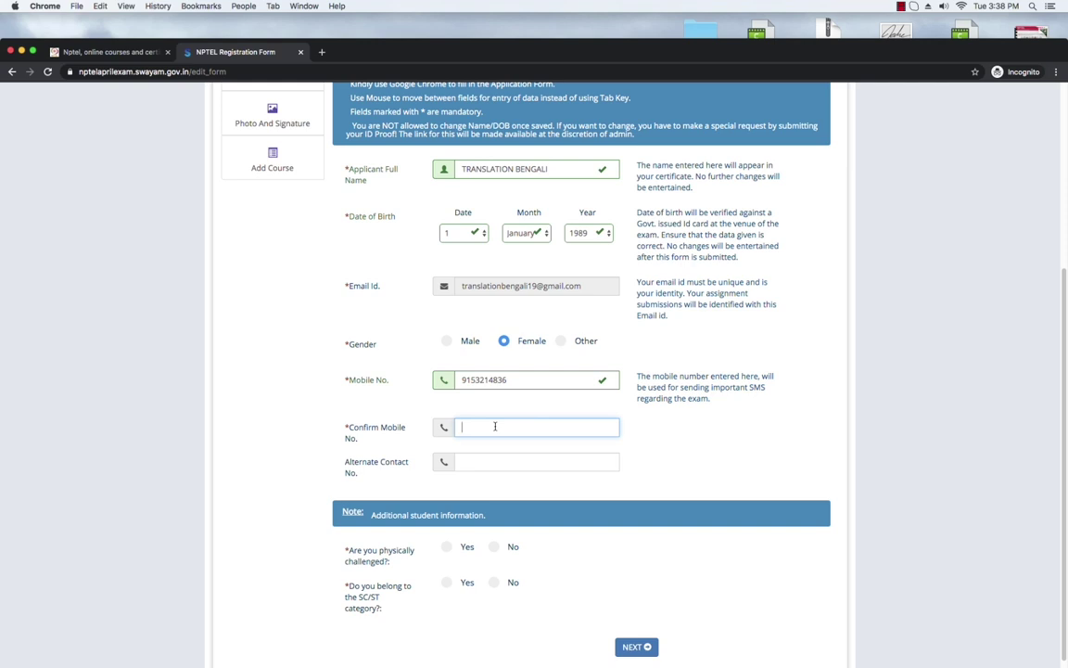
pyautogui.click(518, 461)
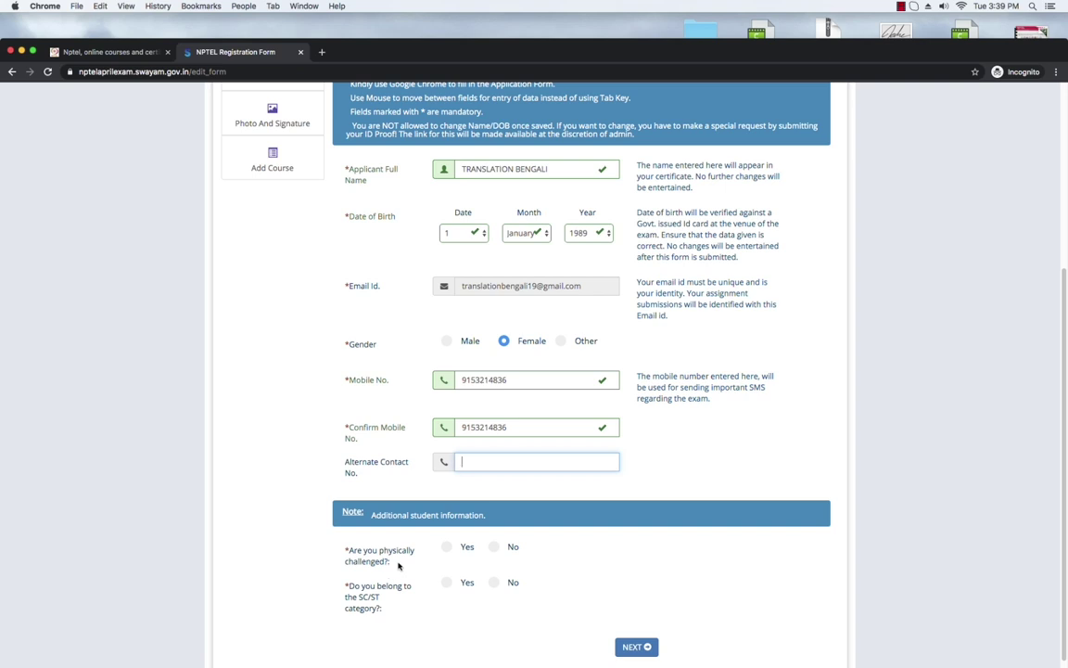
# Step: Answer Yes to 'Are you physically challenged?', leaving the disability type unselected
pyautogui.click(494, 548)
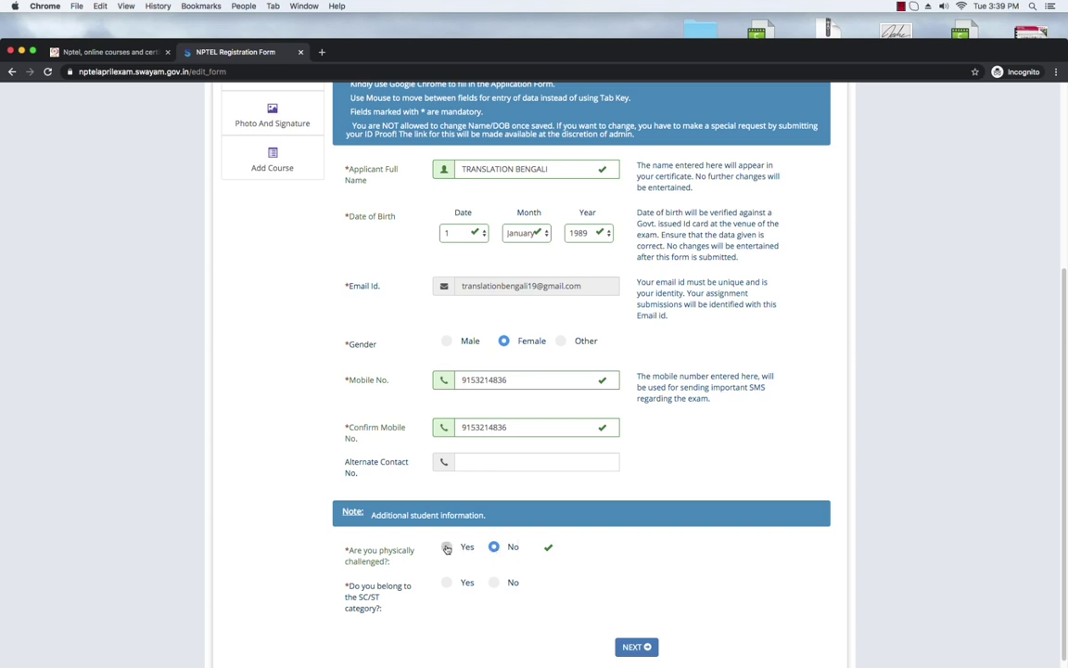
pyautogui.click(447, 548)
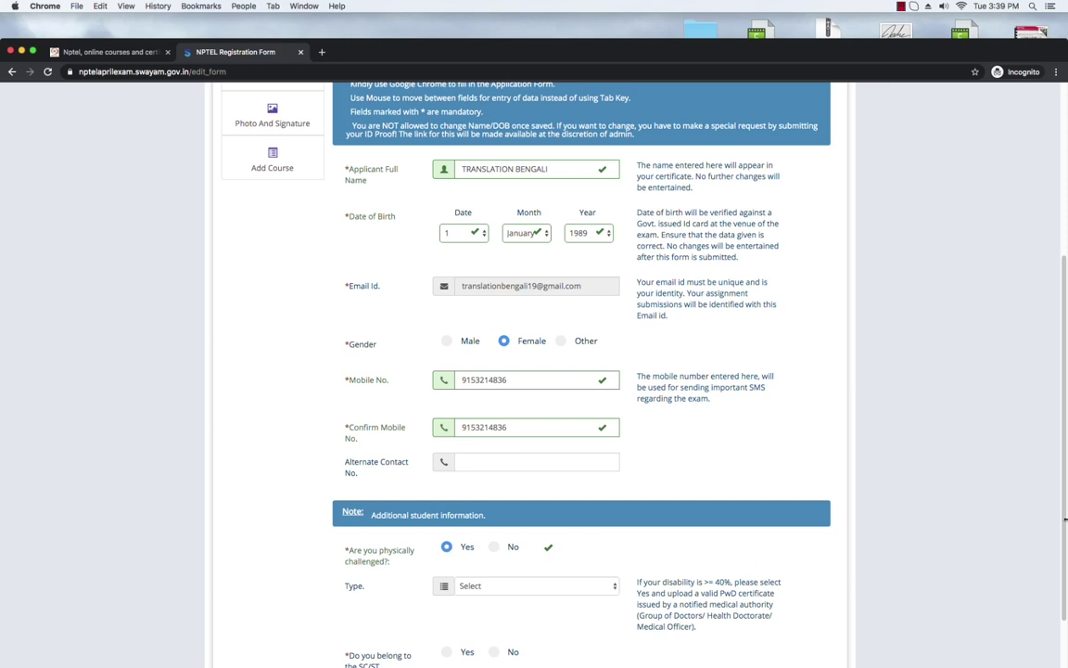
pyautogui.scroll(-3, 679, 517)
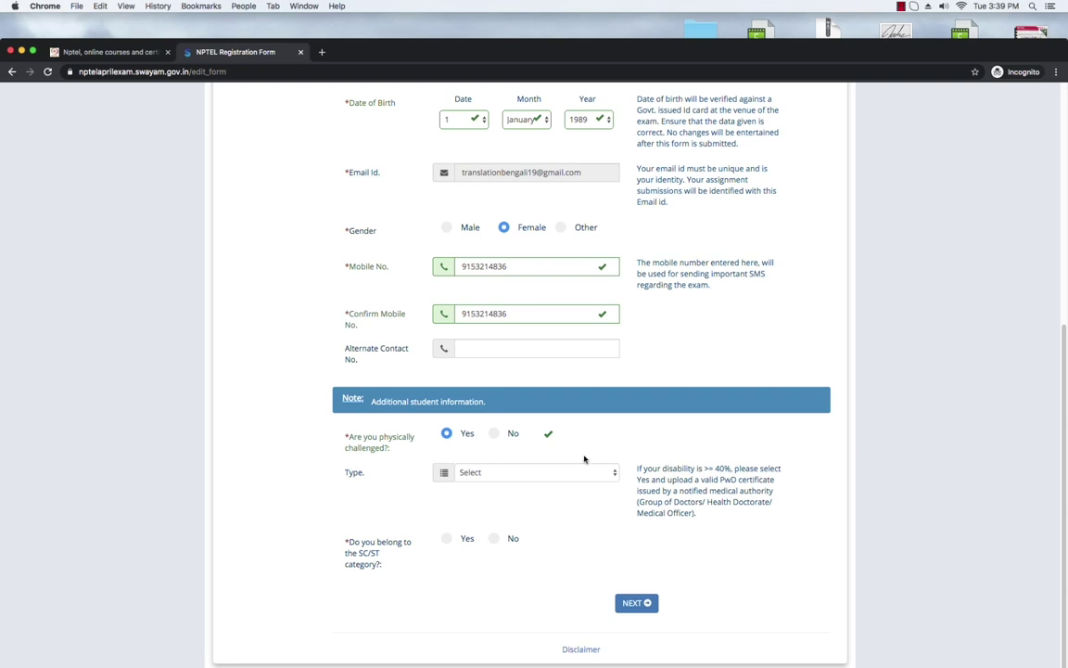
pyautogui.click(615, 473)
pyautogui.click(575, 428)
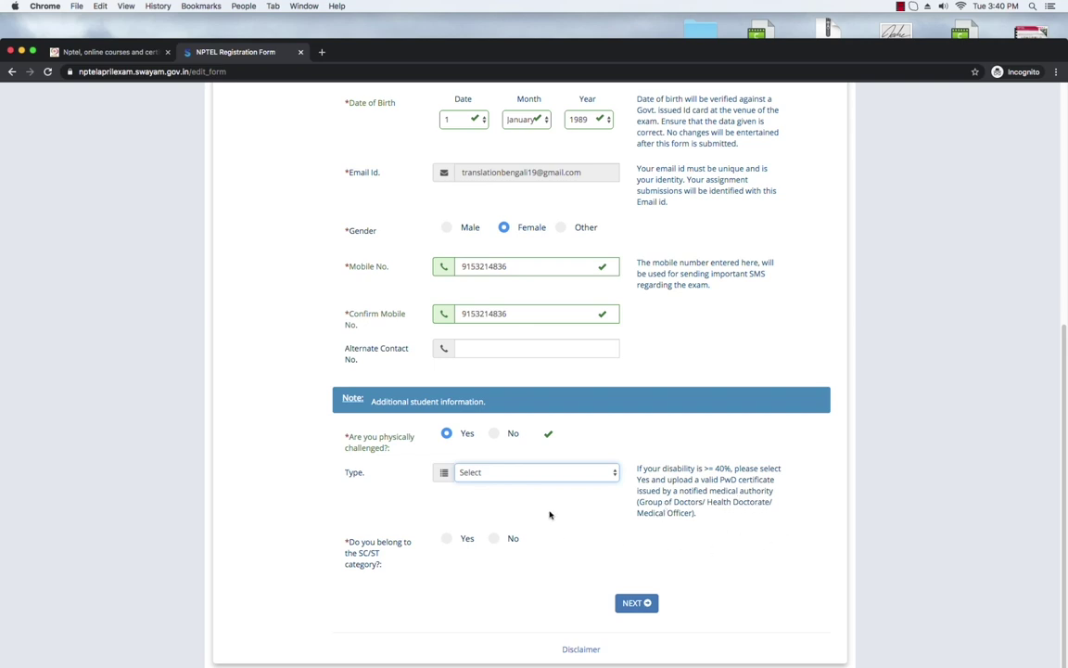
# Step: Choose 'Visually Impaired with scribe' as the disability type and dismiss the scribe notice
pyautogui.click(598, 474)
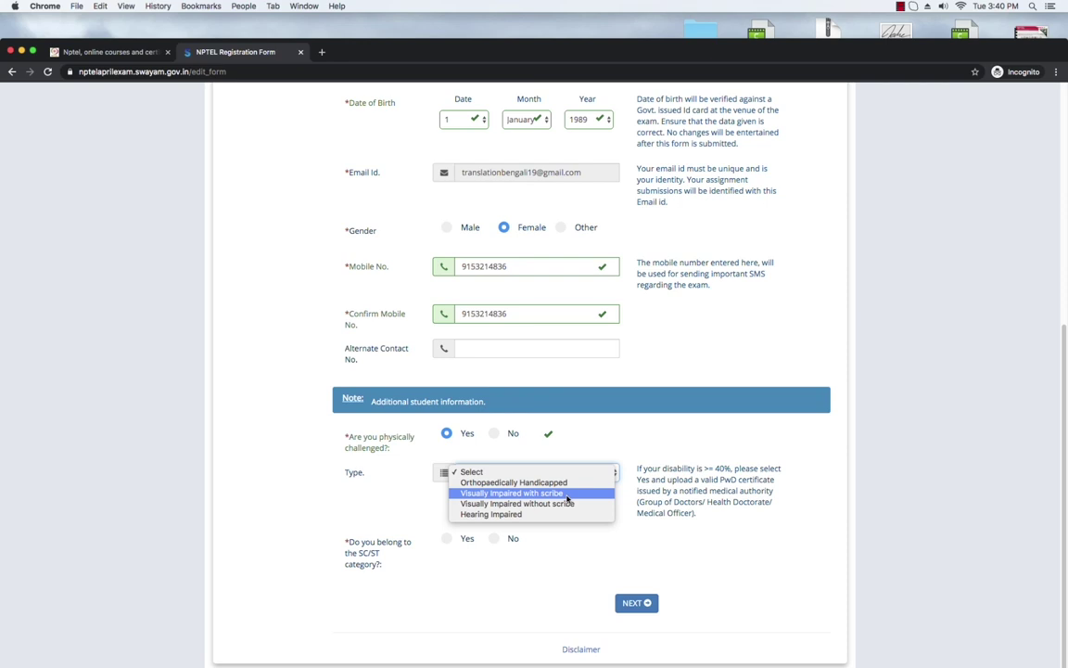
pyautogui.click(565, 494)
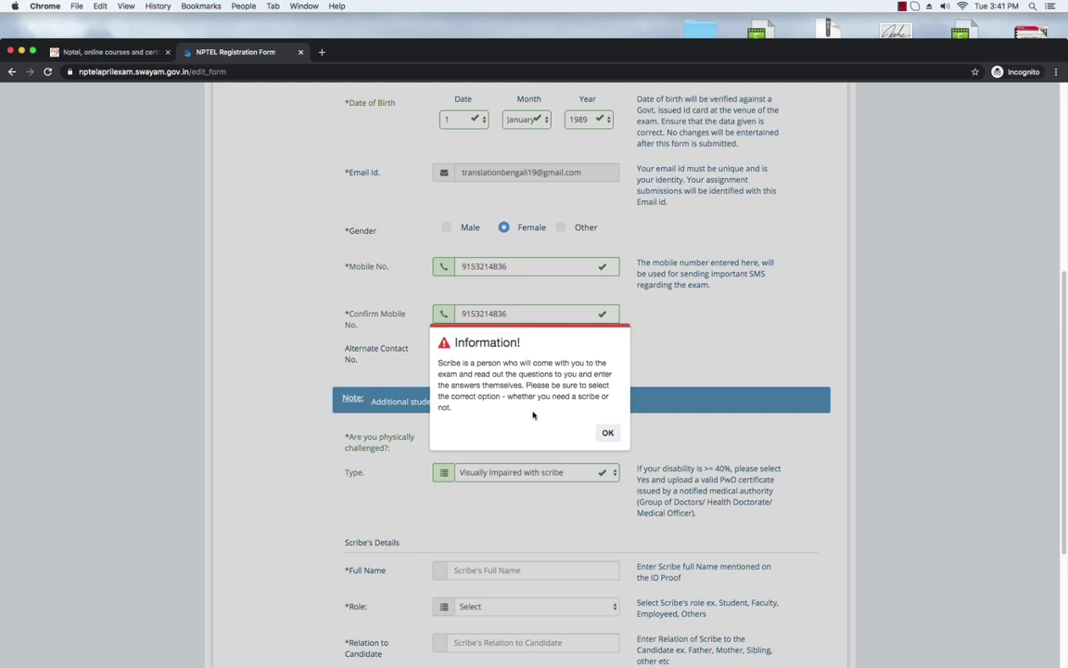
pyautogui.press('Return')
# Step: Switch the disability type to 'Visually Impaired without scribe' and dismiss its notice
pyautogui.click(596, 473)
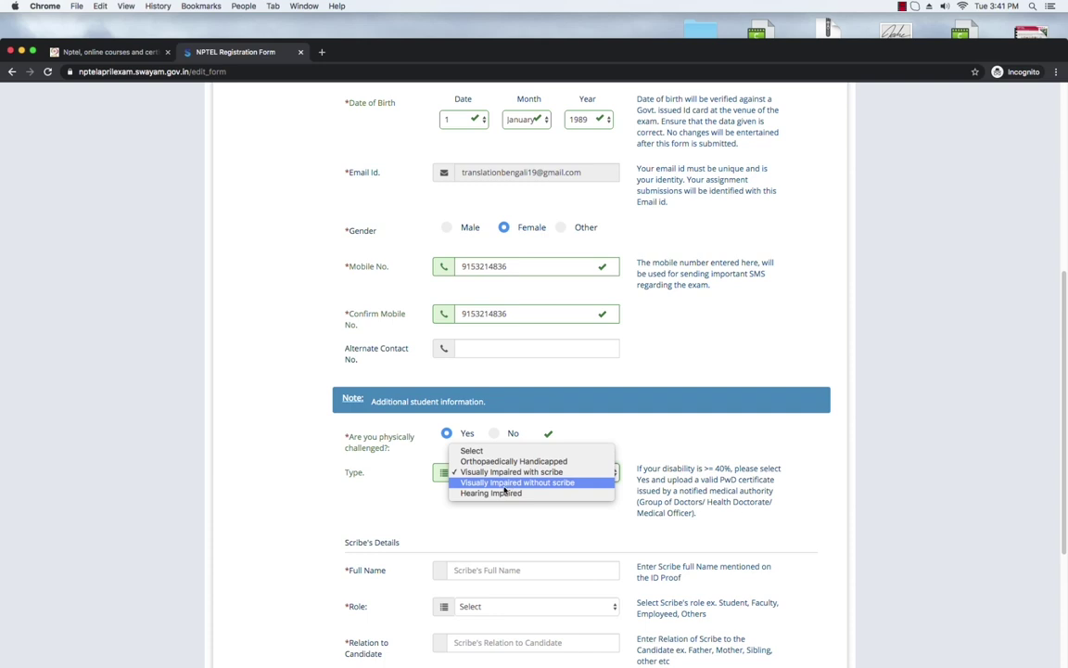
pyautogui.click(587, 484)
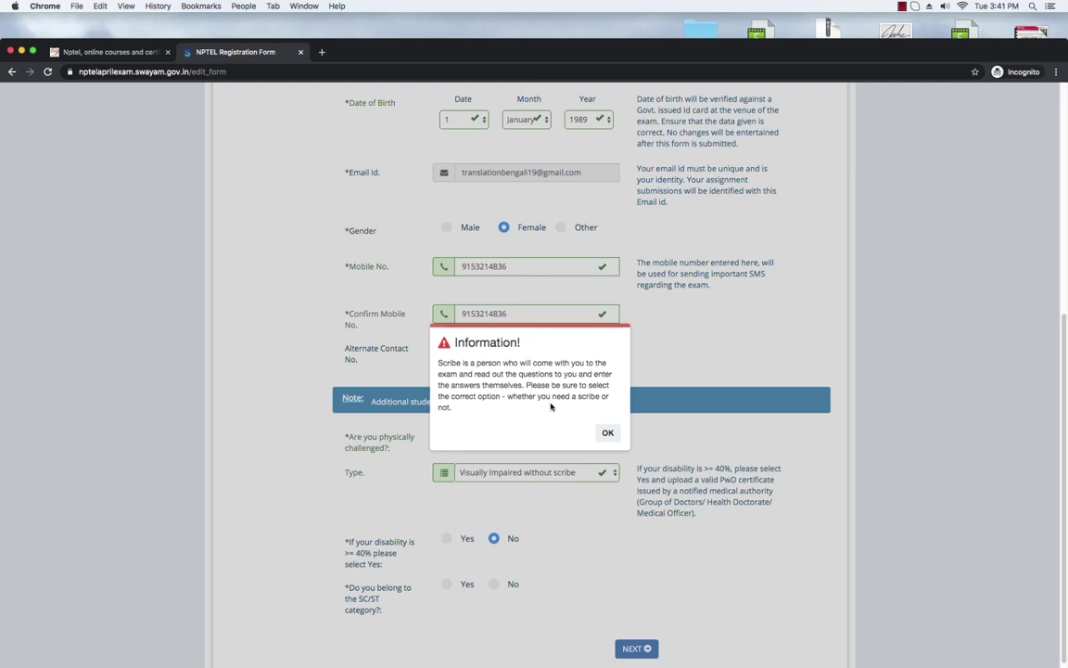
pyautogui.click(608, 434)
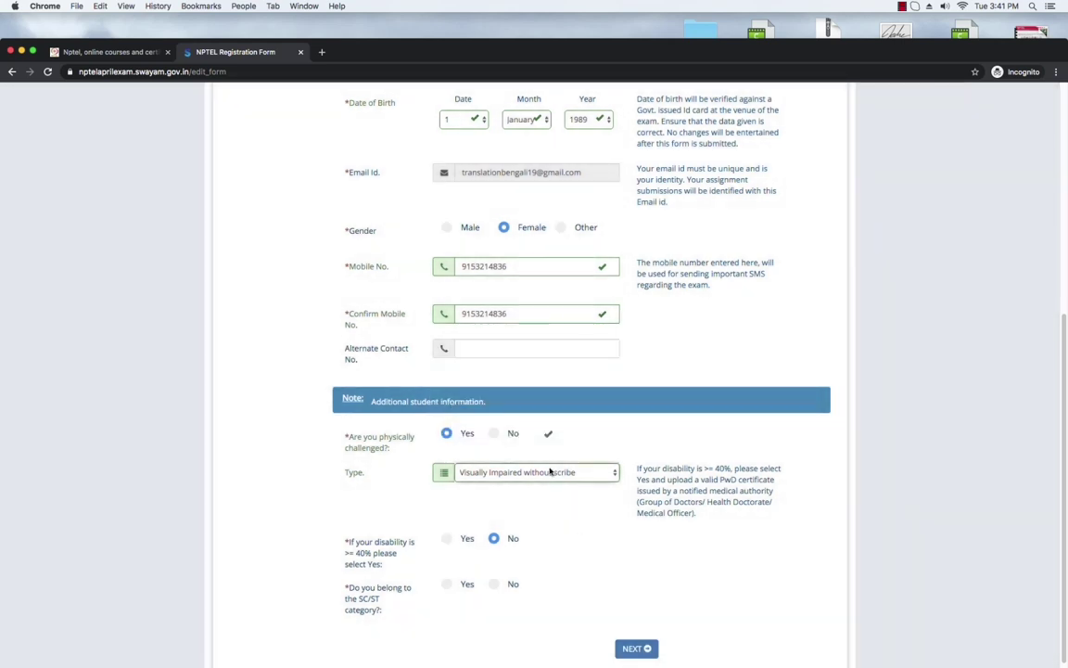
pyautogui.click(518, 472)
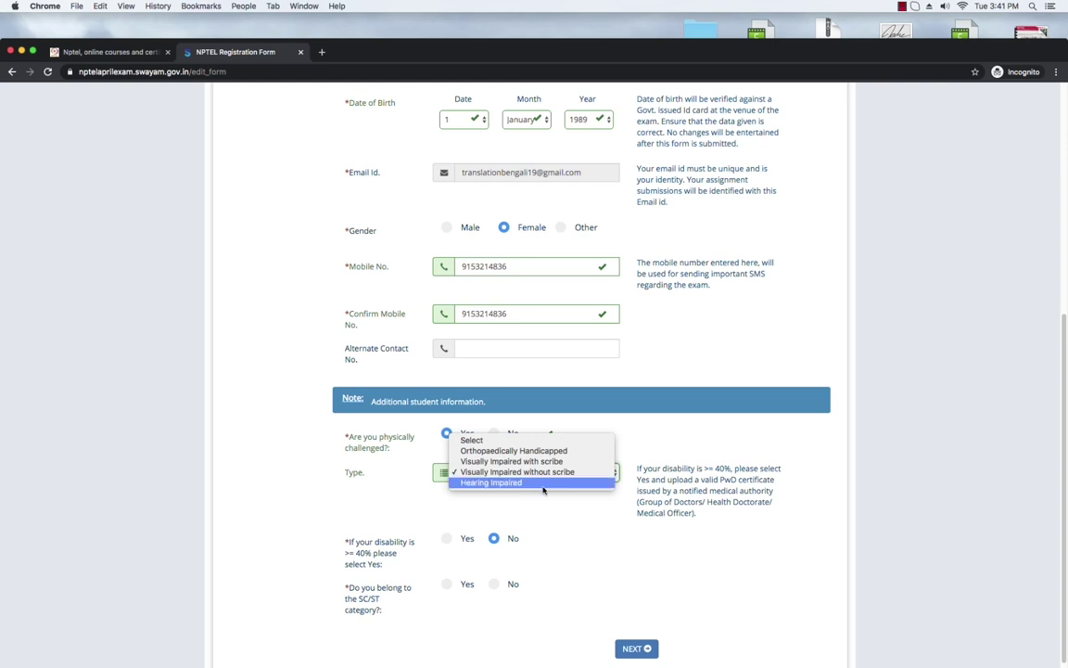
# Step: Choose Hearing Impaired as the disability type and answer Yes to 40% or more disability
pyautogui.click(543, 490)
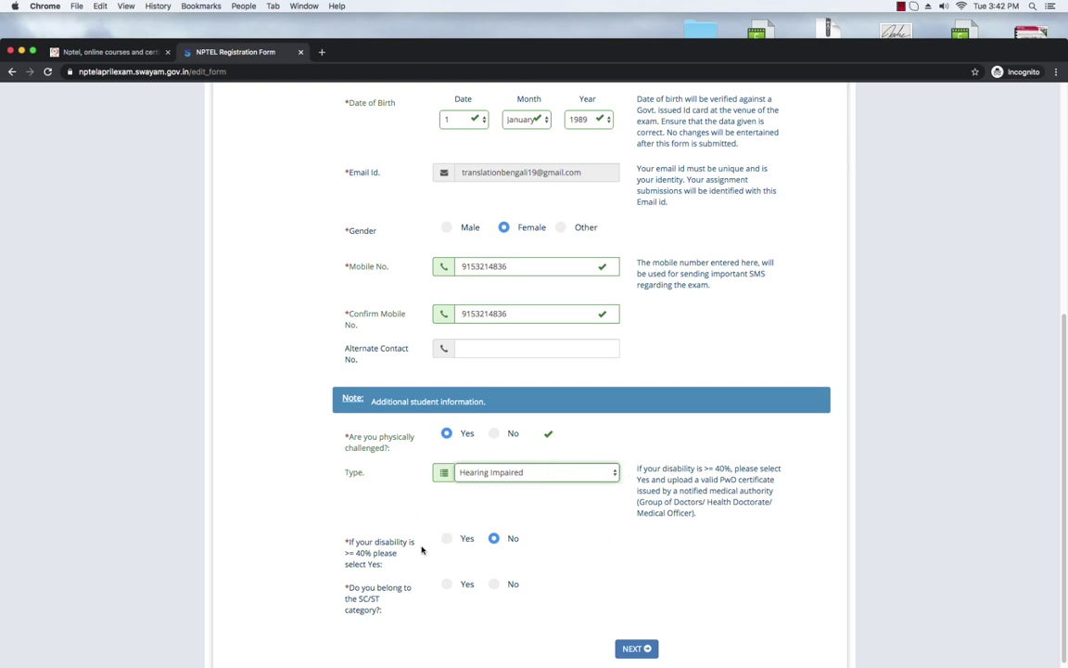
pyautogui.click(448, 539)
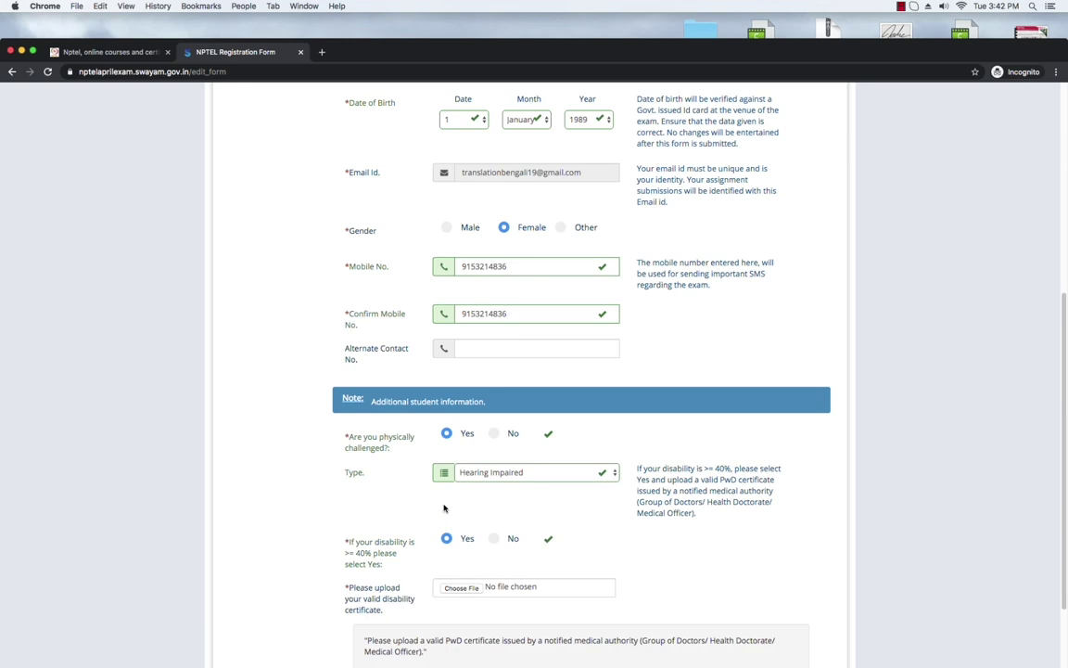
pyautogui.scroll(-3, 519, 486)
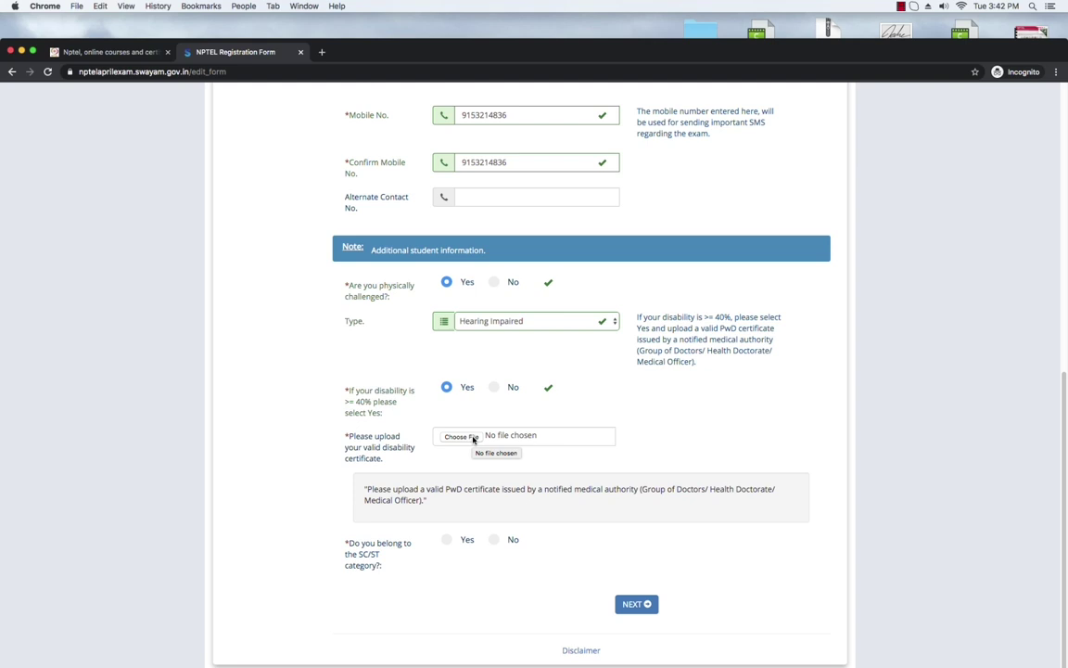
# Step: Skip the disability certificate upload and answer No to the 40%-or-more disability question
pyautogui.click(473, 440)
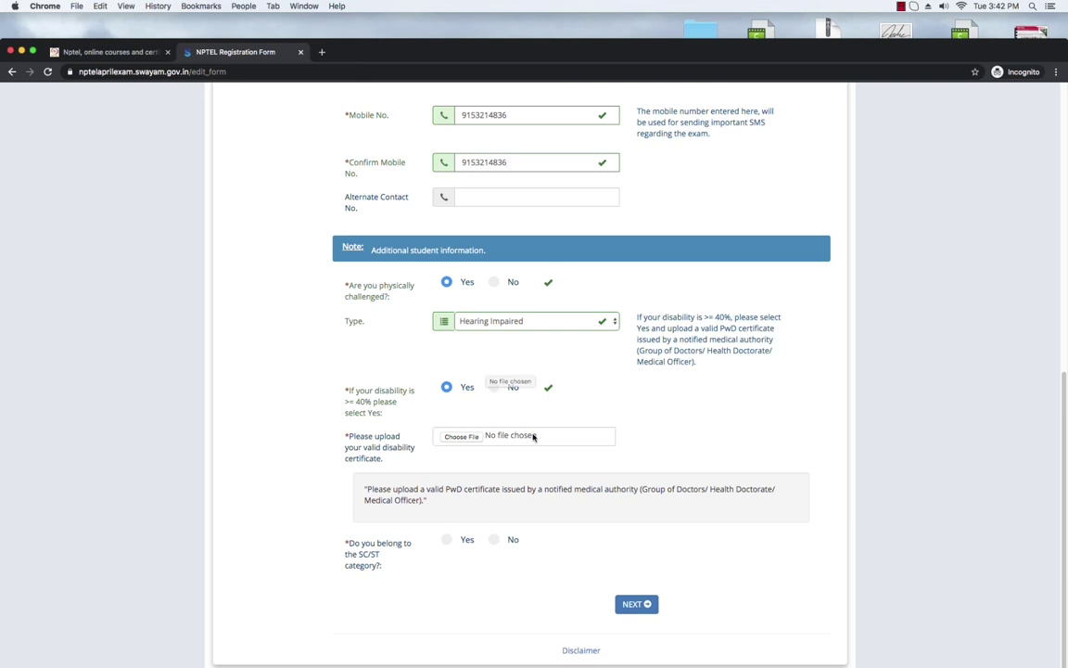
pyautogui.click(495, 387)
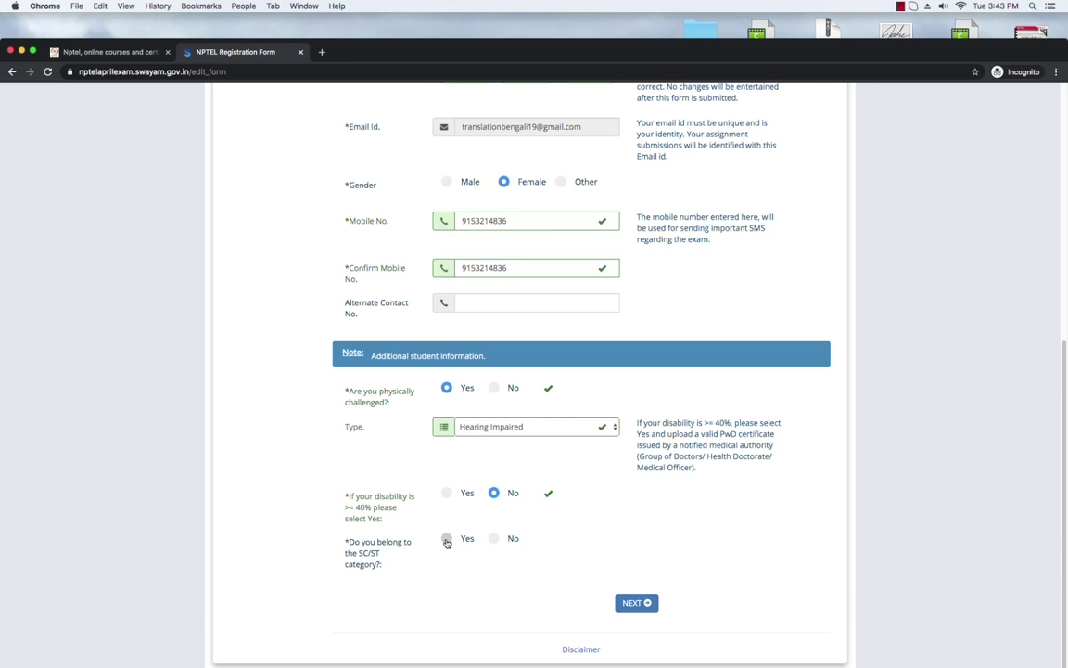
# Step: Mark the SC/ST category Yes and bring up the SC/ST certificate file chooser
pyautogui.click(446, 540)
pyautogui.scroll(-2, 464, 547)
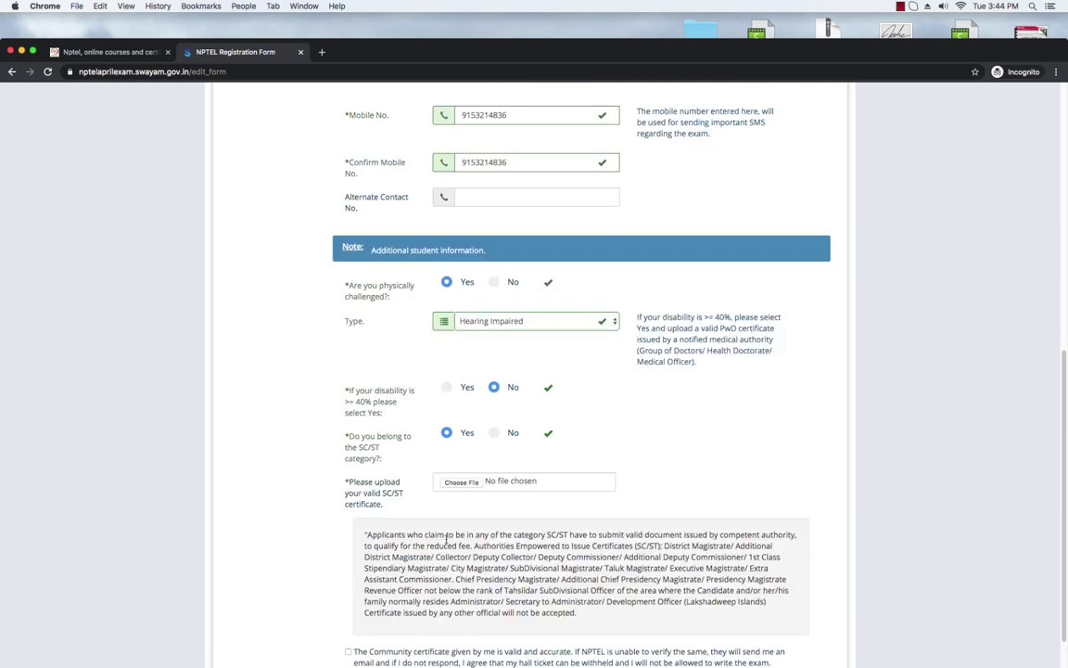
pyautogui.scroll(3, 756, 451)
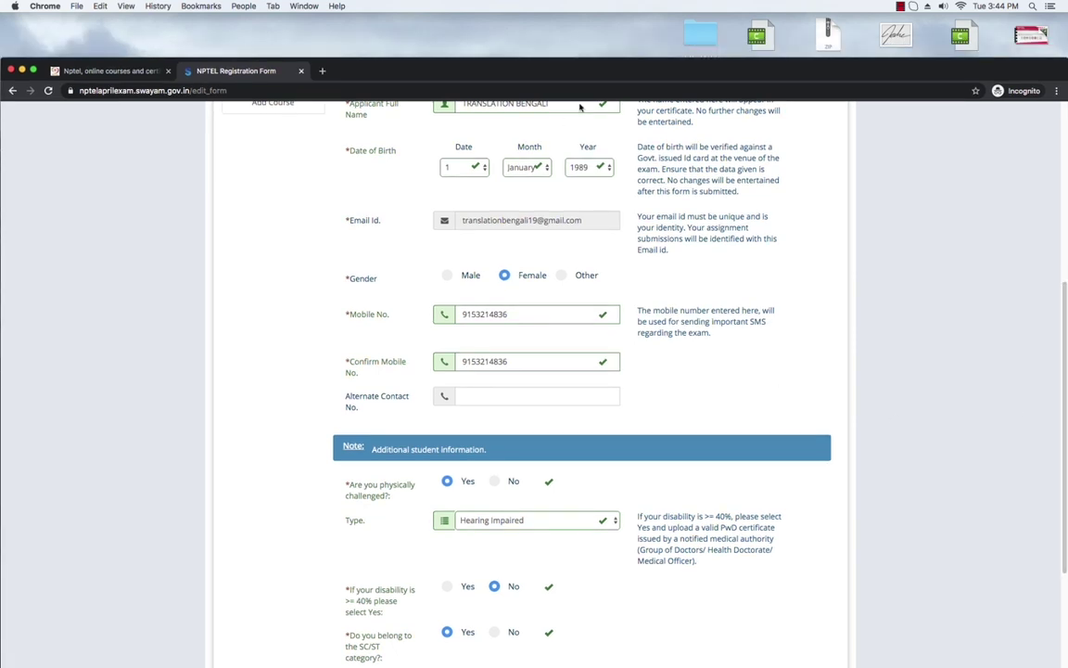
pyautogui.moveTo(600, 70); pyautogui.dragTo(575, 45)
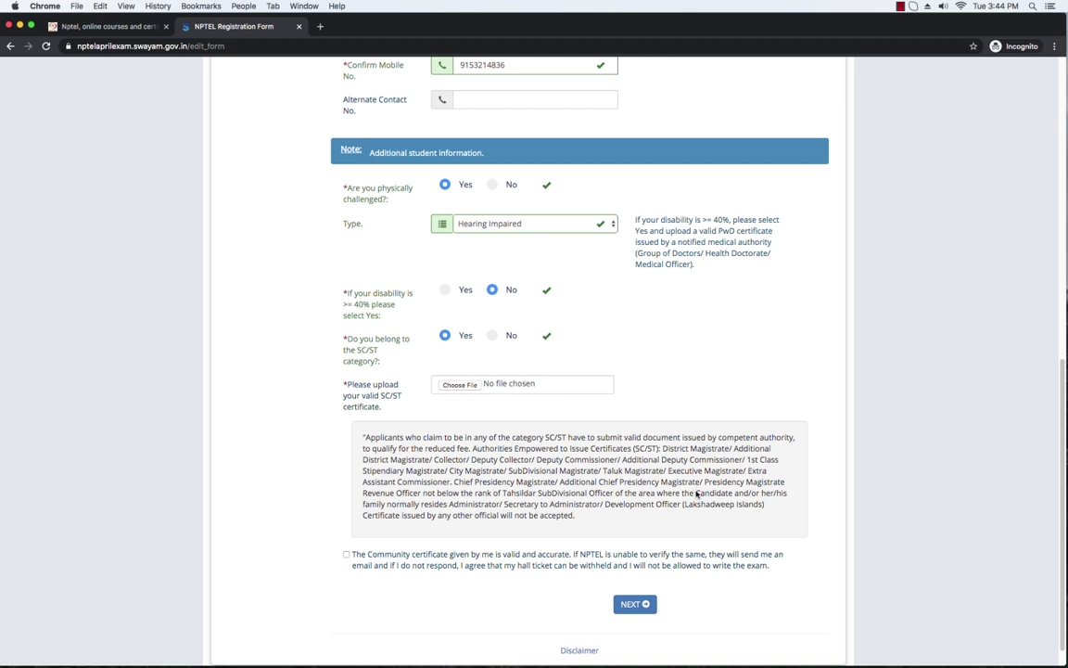
pyautogui.click(461, 385)
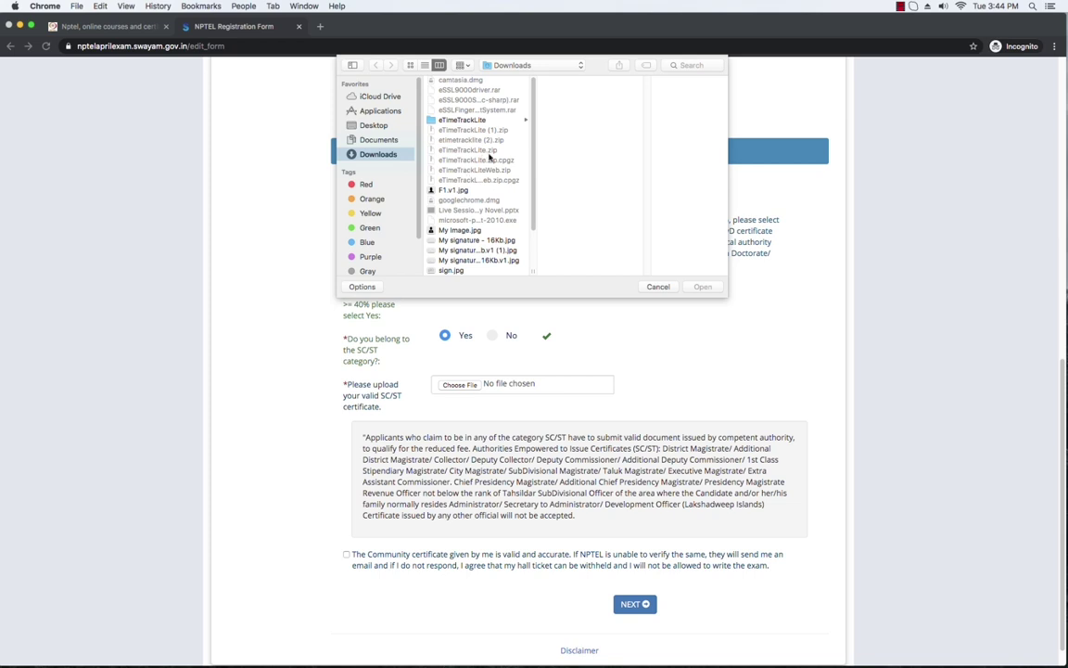
# Step: Cancel the macOS file dialog, leaving the SC/ST certificate with no file chosen
pyautogui.click(658, 287)
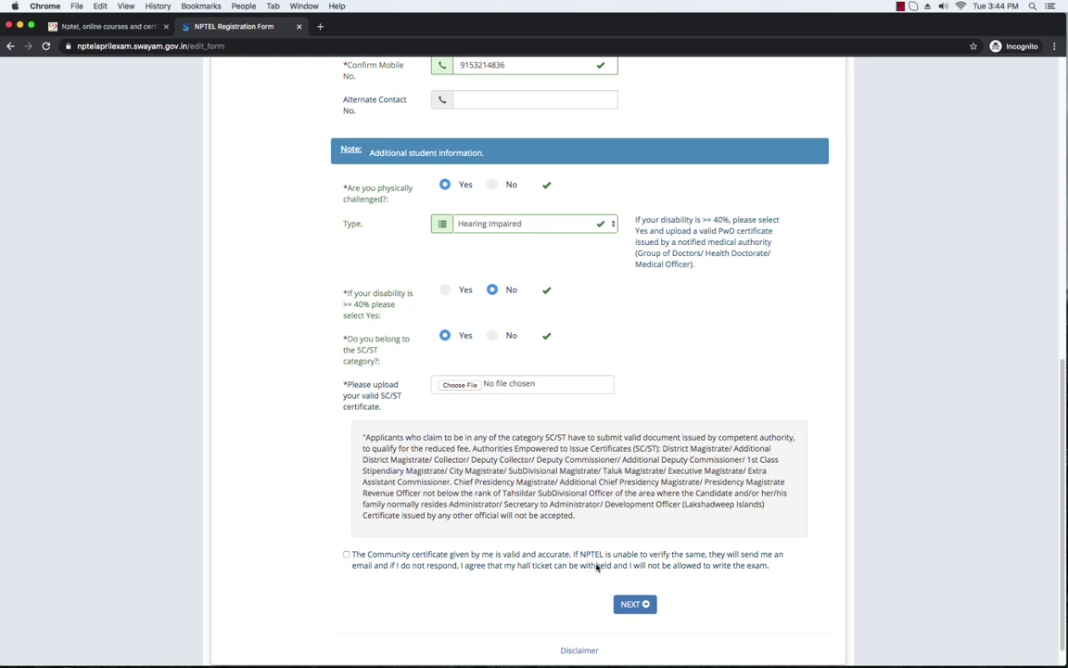
# Step: Tick the community-certificate declaration, then switch the SC/ST category answer to No
pyautogui.click(347, 555)
pyautogui.click(346, 556)
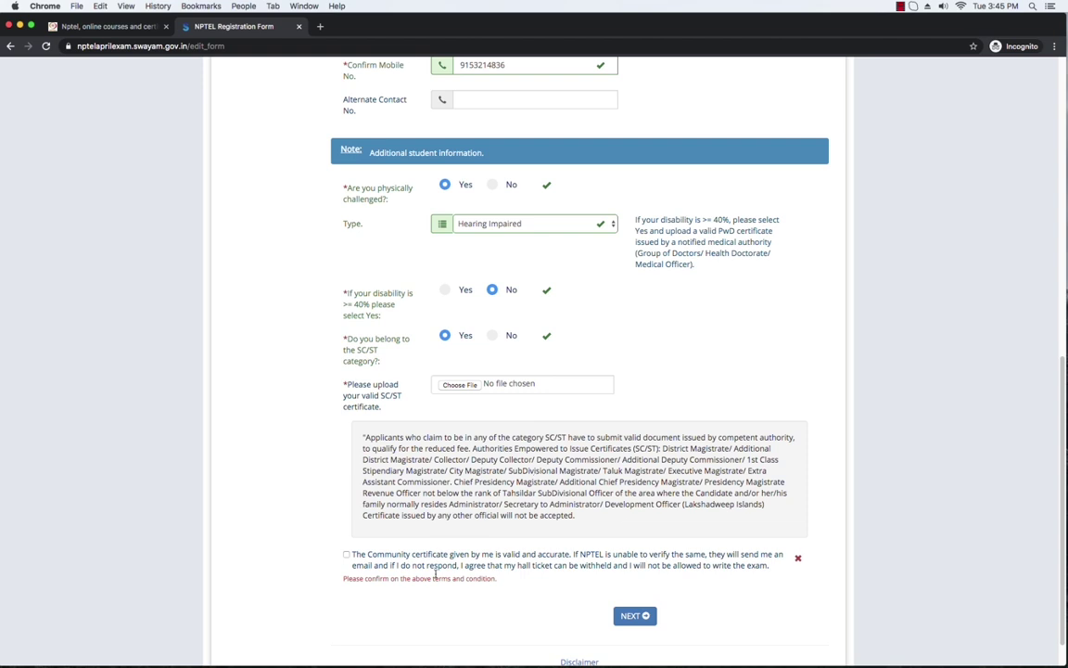
pyautogui.click(347, 555)
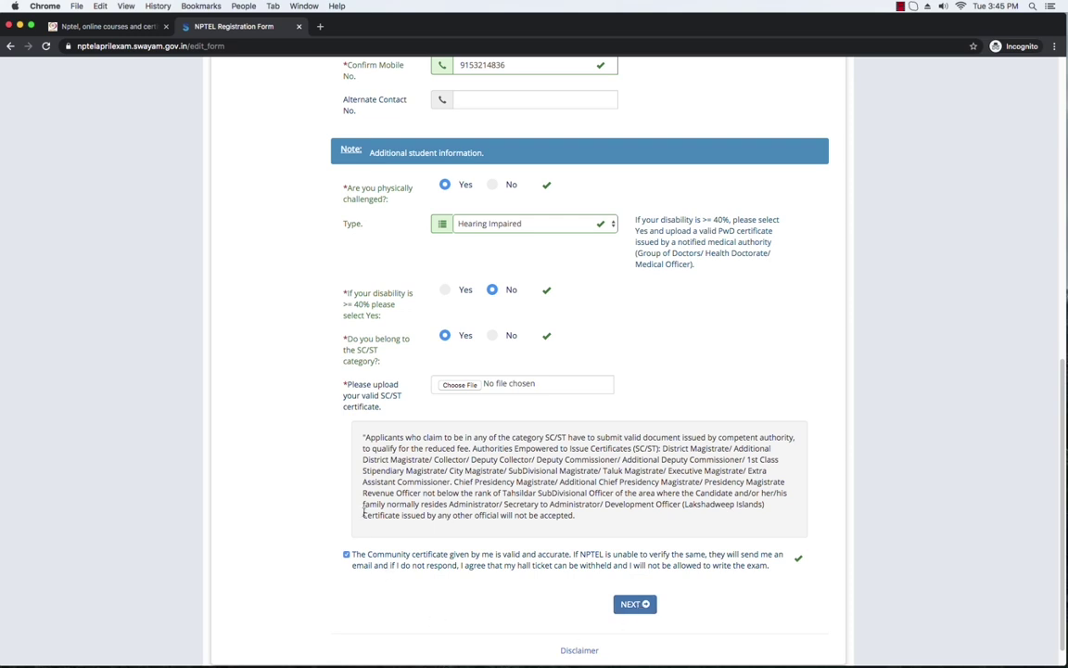
pyautogui.click(493, 337)
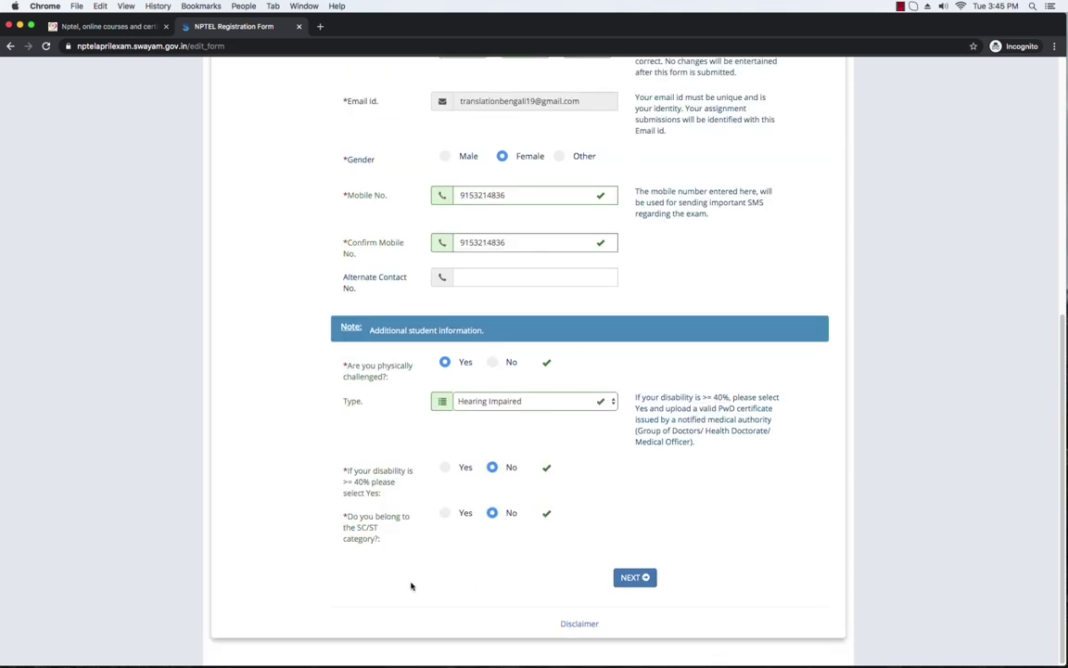
# Step: Advance from Basic Information to the College / Organization Details section with NEXT
pyautogui.click(635, 578)
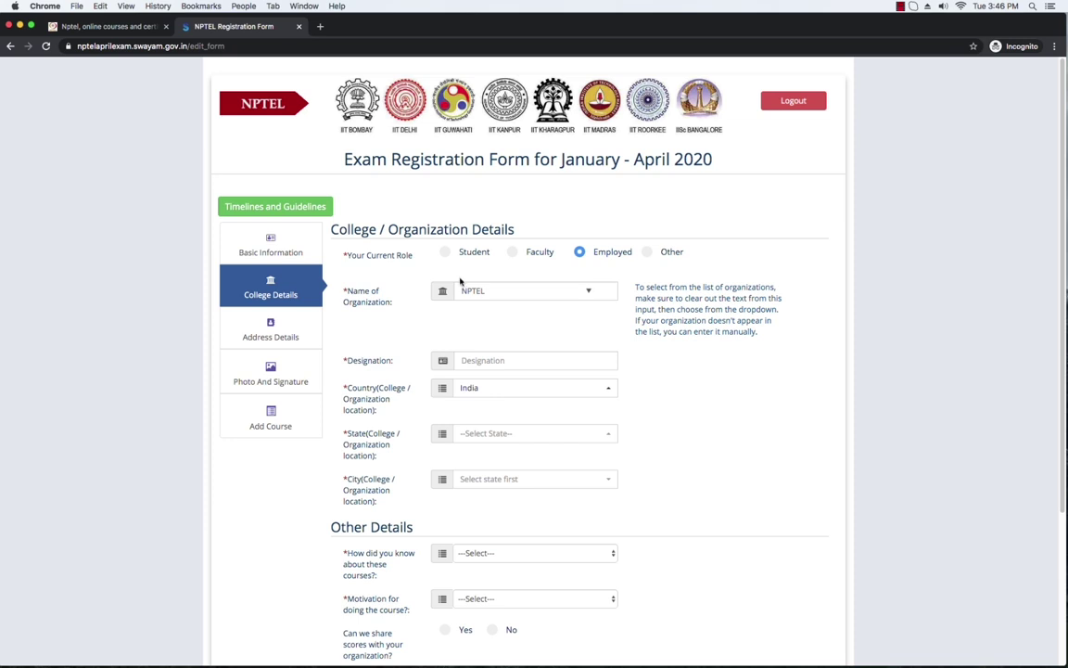
# Step: Set Your Current Role to Student and acknowledge the ATTENTION notice
pyautogui.click(444, 253)
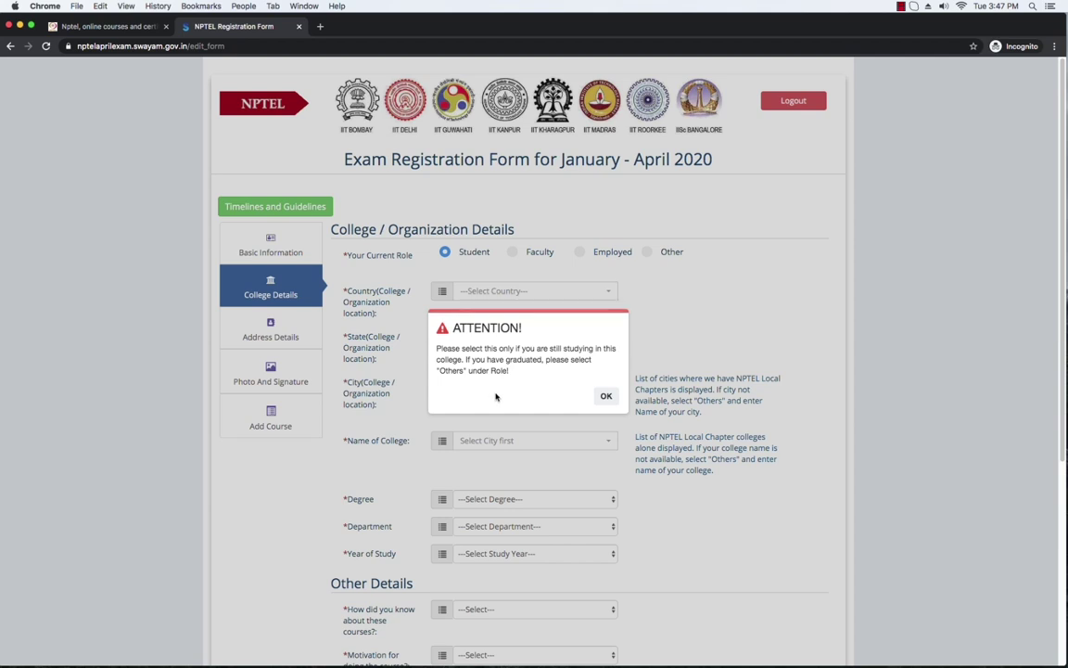
pyautogui.click(606, 396)
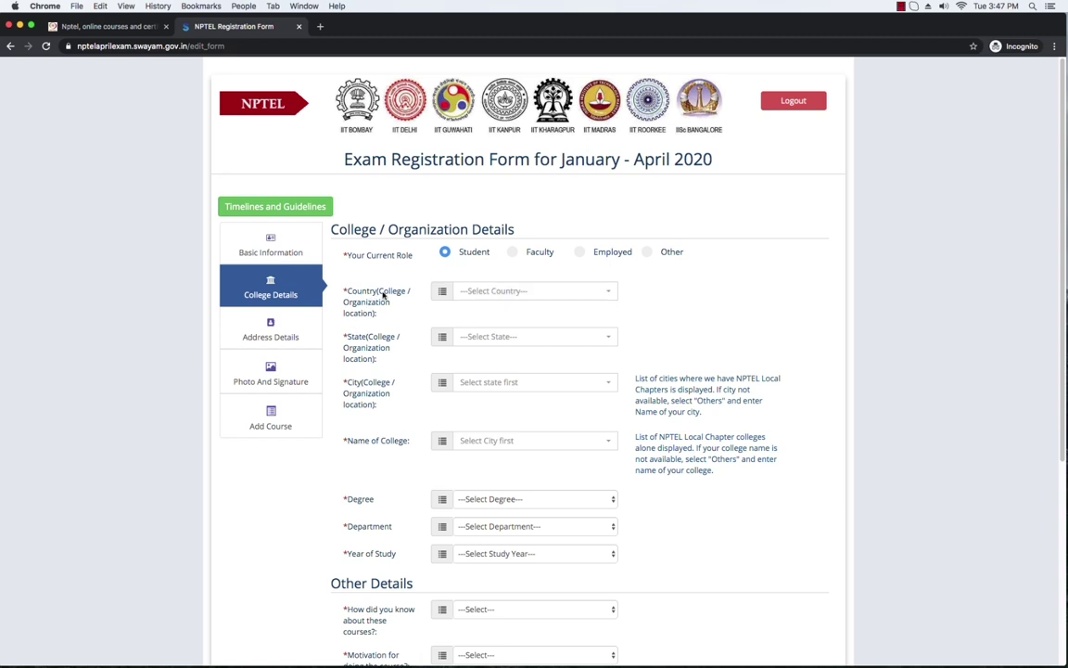
# Step: Choose India as the college country and West Bengal as the state
pyautogui.click(608, 295)
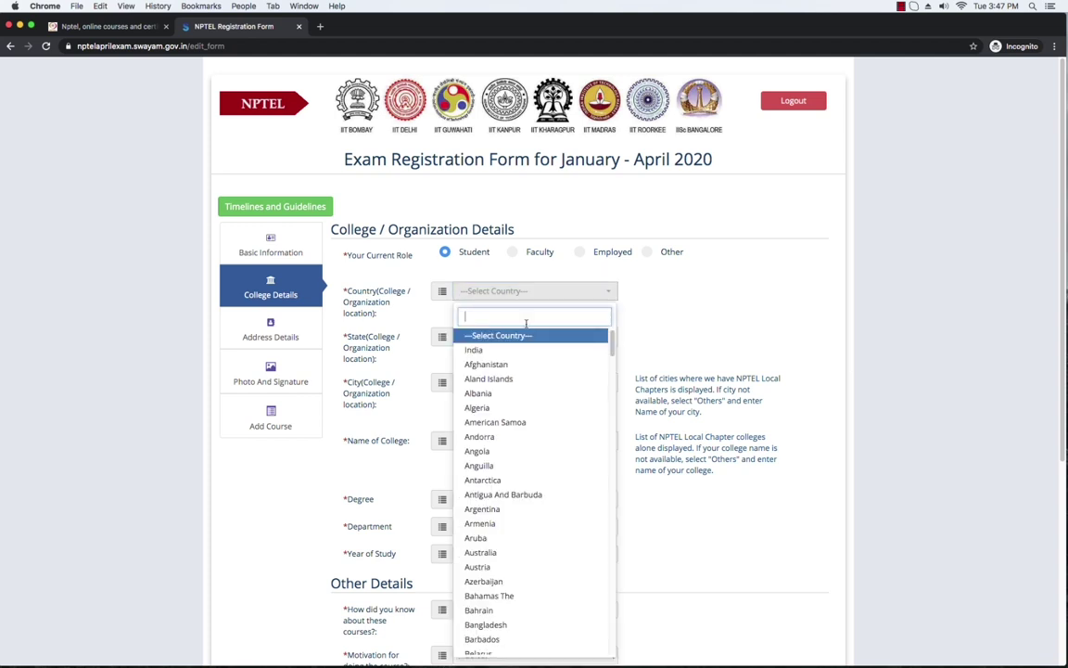
pyautogui.click(478, 351)
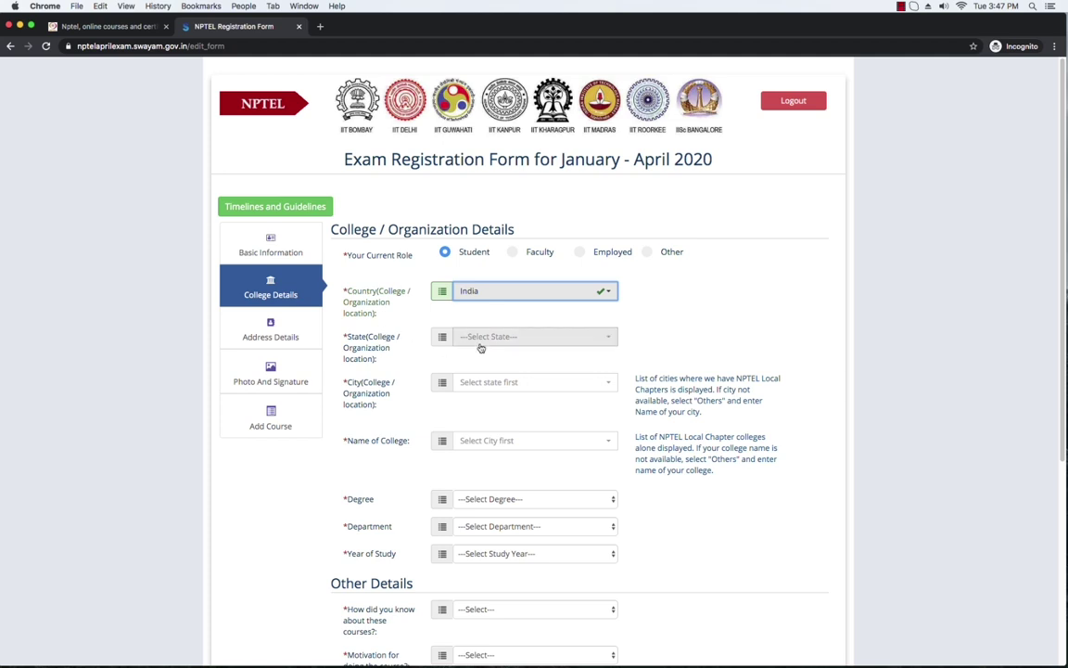
pyautogui.click(604, 342)
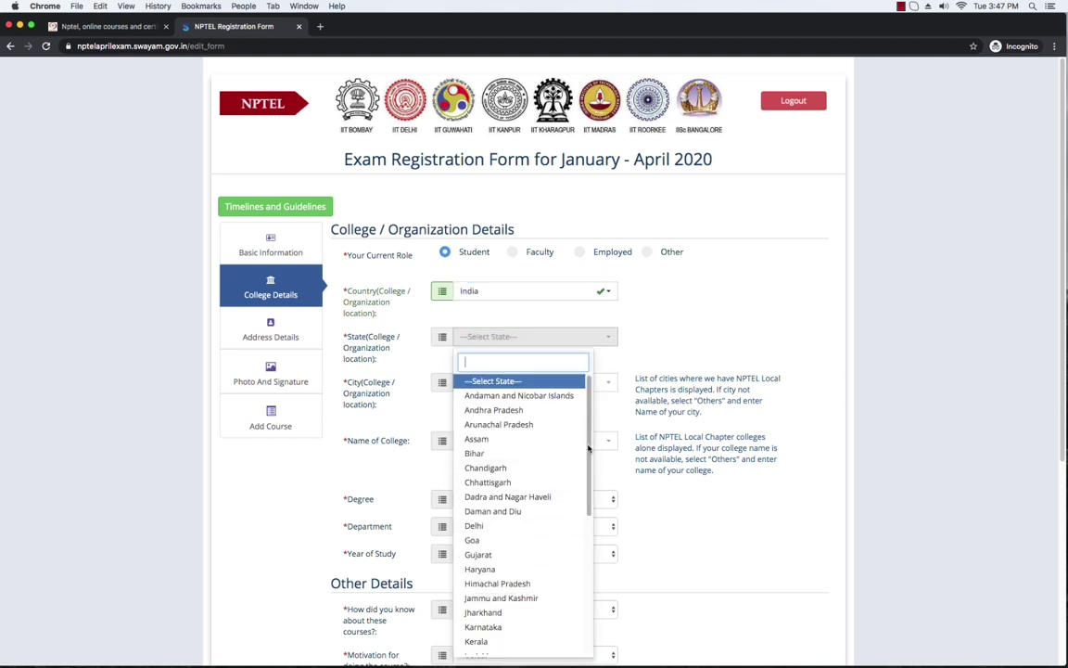
pyautogui.scroll(-10, 591, 442)
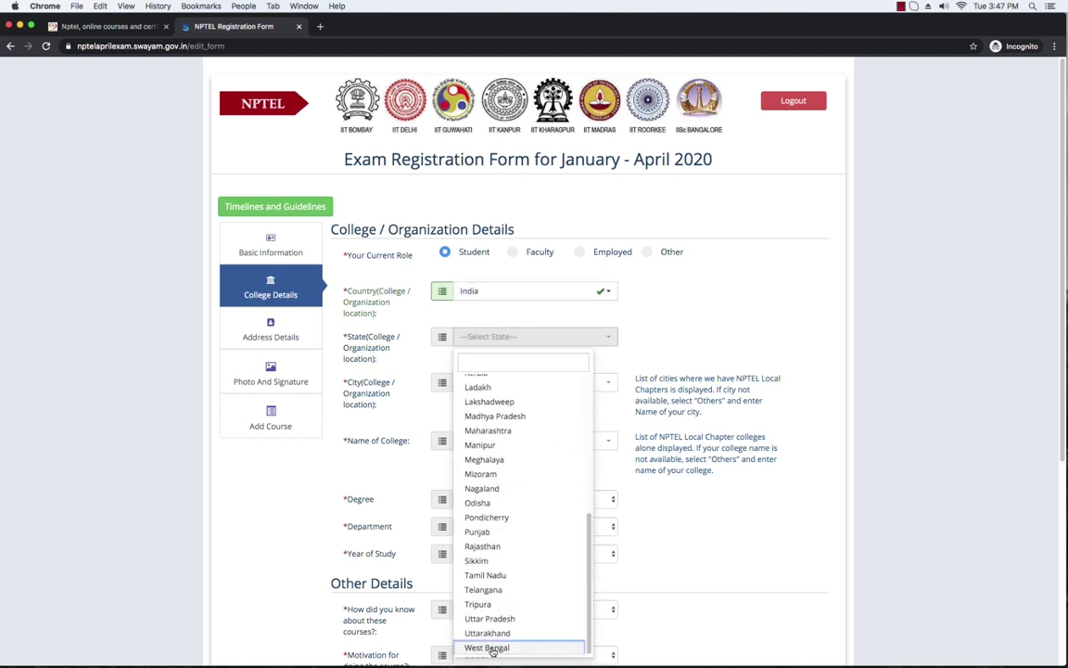
pyautogui.click(489, 653)
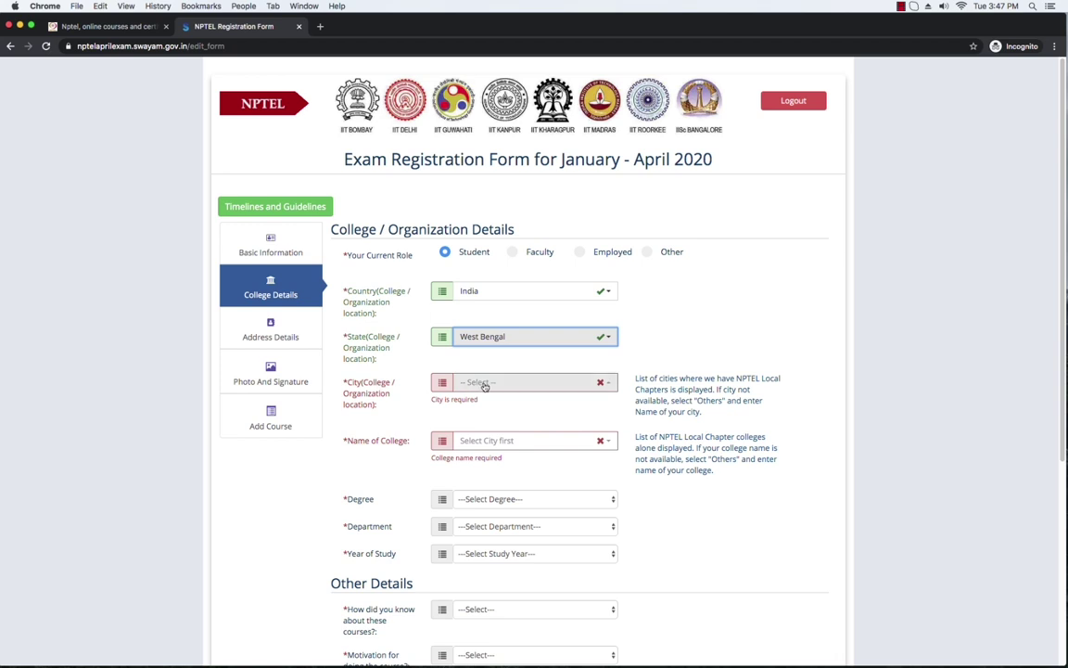
# Step: Pick BOLPUR from the West Bengal city list and confirm it stays selected
pyautogui.click(601, 386)
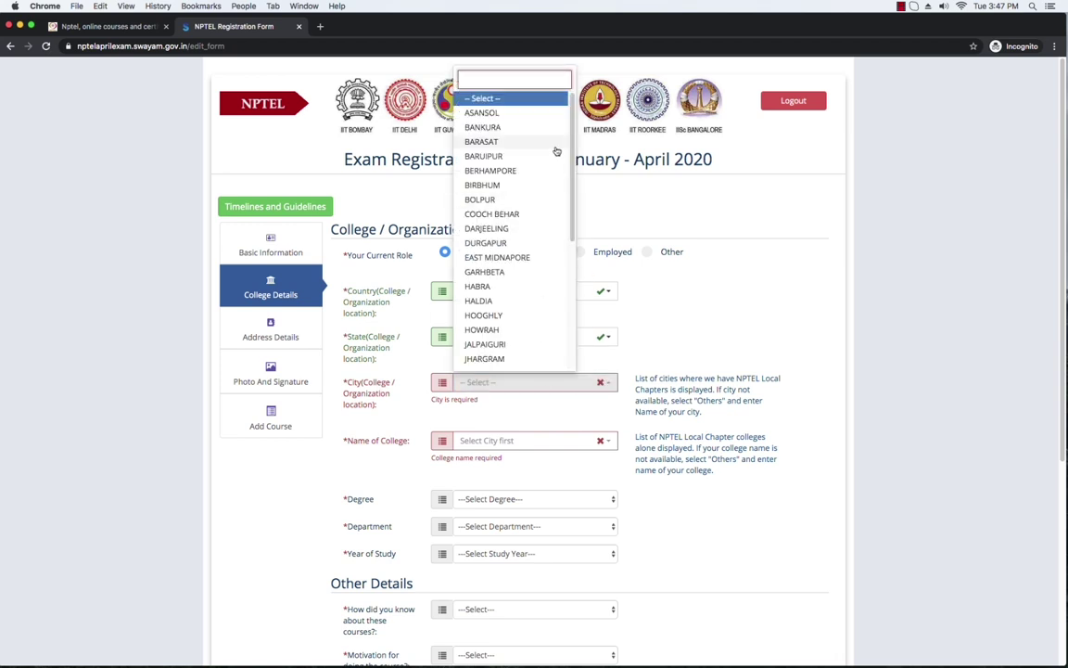
pyautogui.click(484, 201)
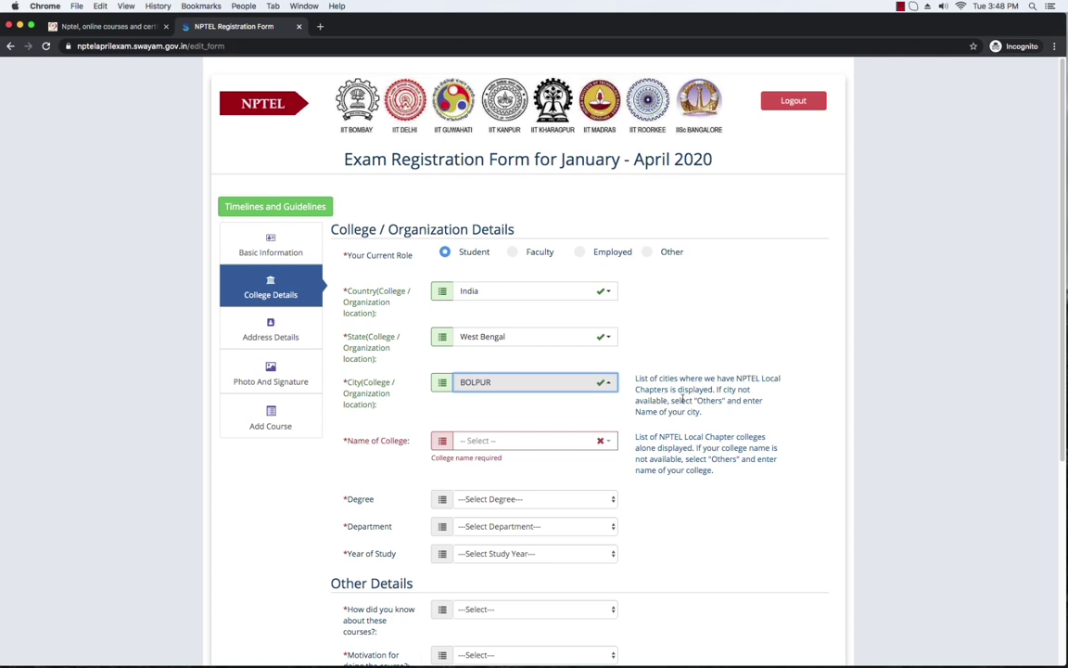
pyautogui.click(604, 383)
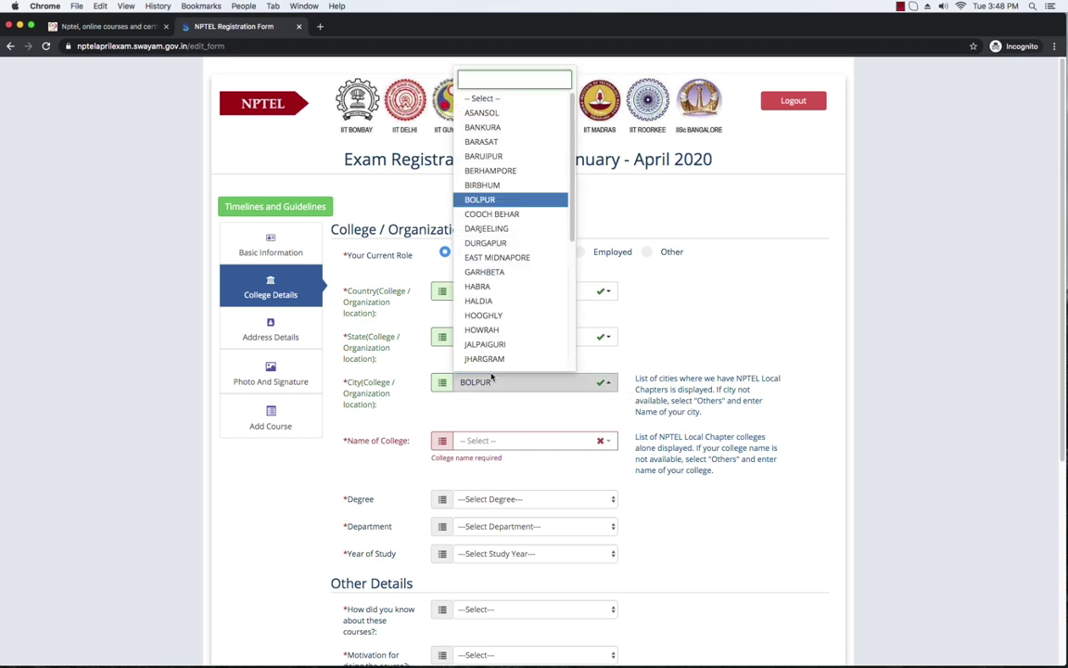
pyautogui.moveTo(574, 215); pyautogui.dragTo(563, 351)
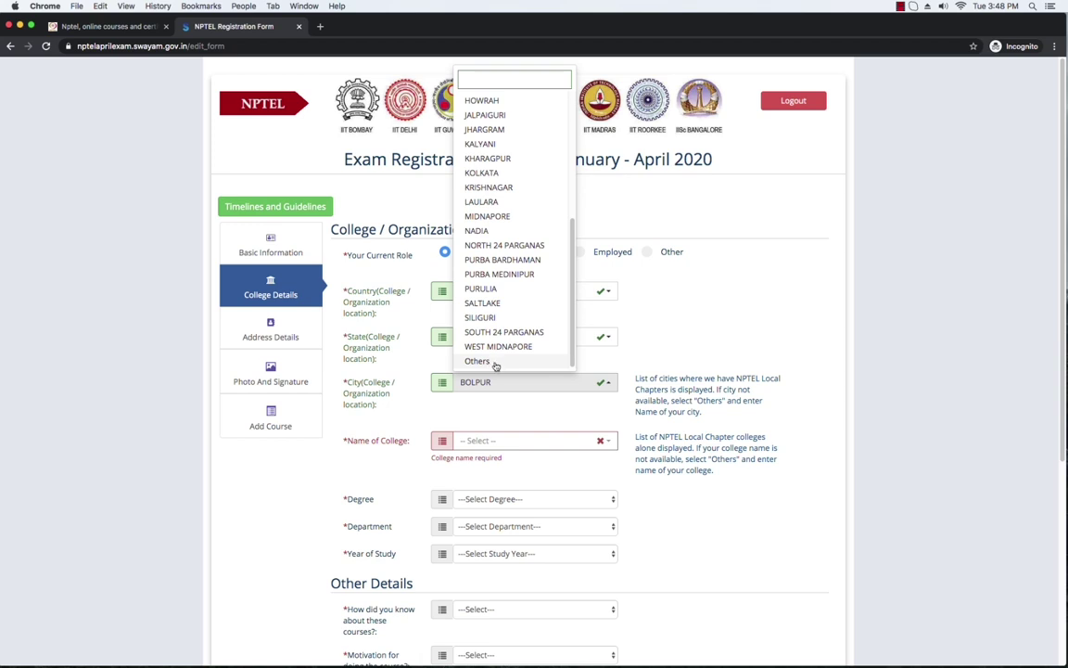
pyautogui.click(602, 367)
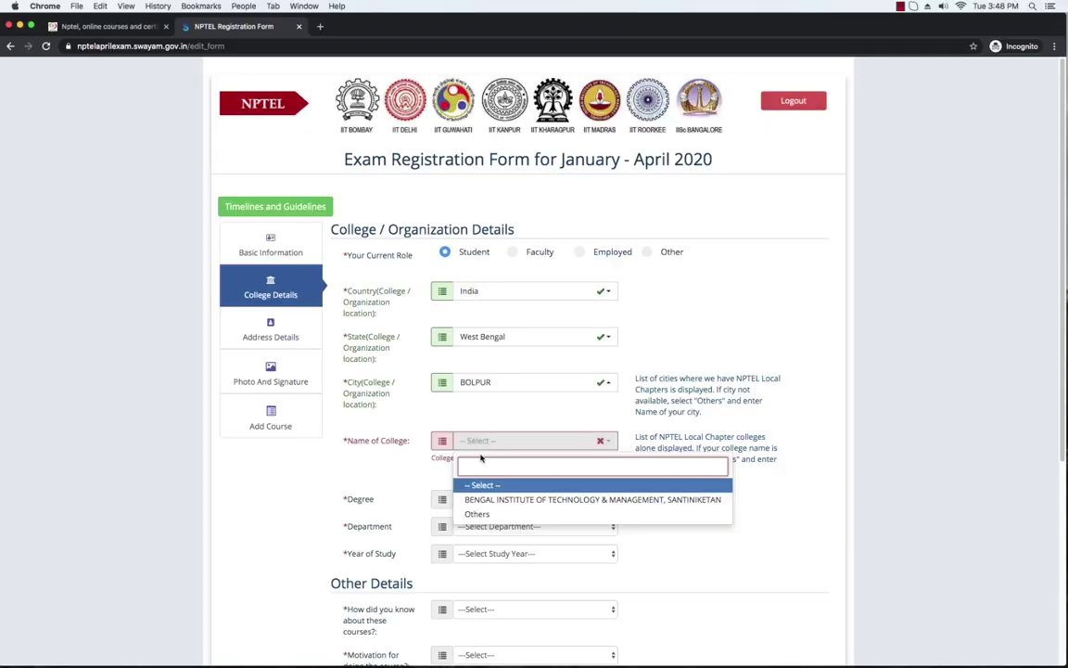
# Step: Select Others from the Bolpur college list and focus the Other College Name field
pyautogui.click(702, 436)
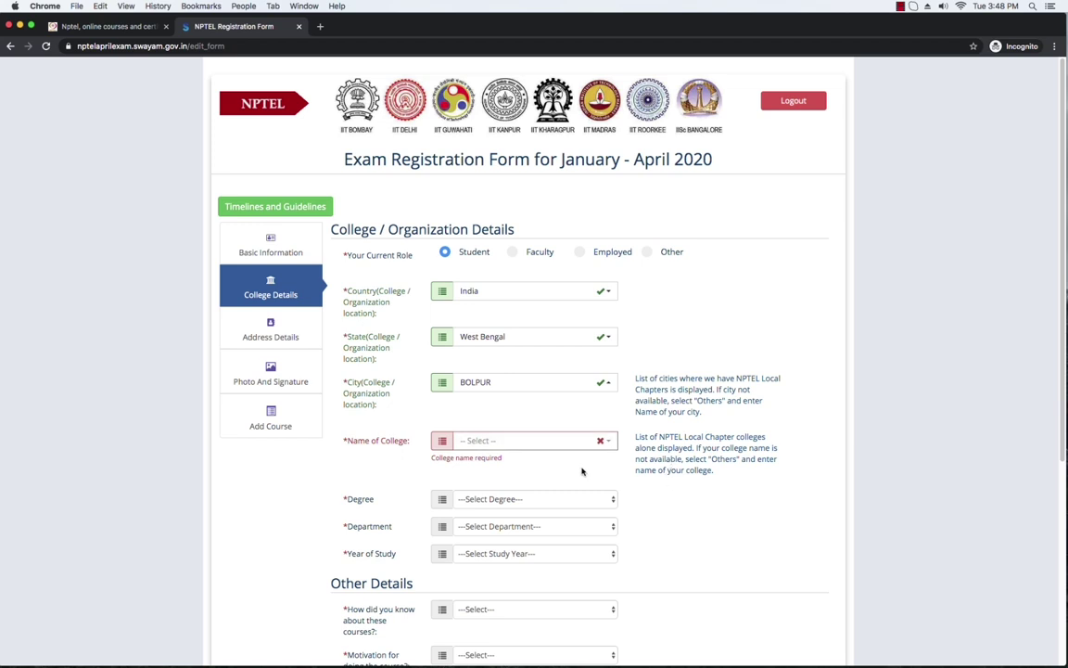
pyautogui.click(599, 442)
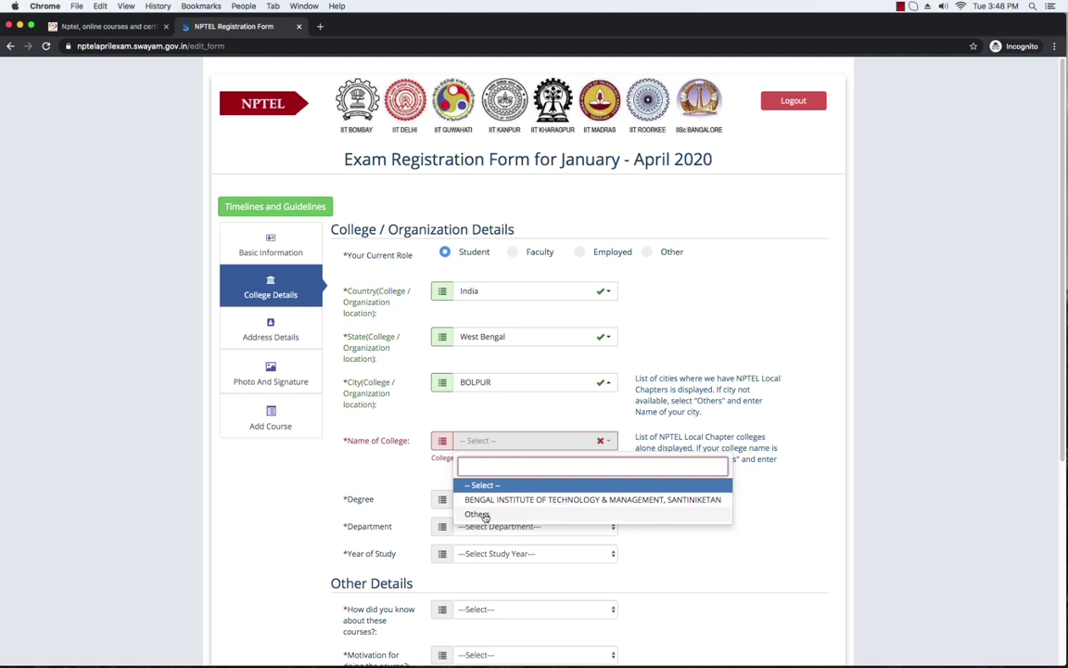
pyautogui.click(478, 515)
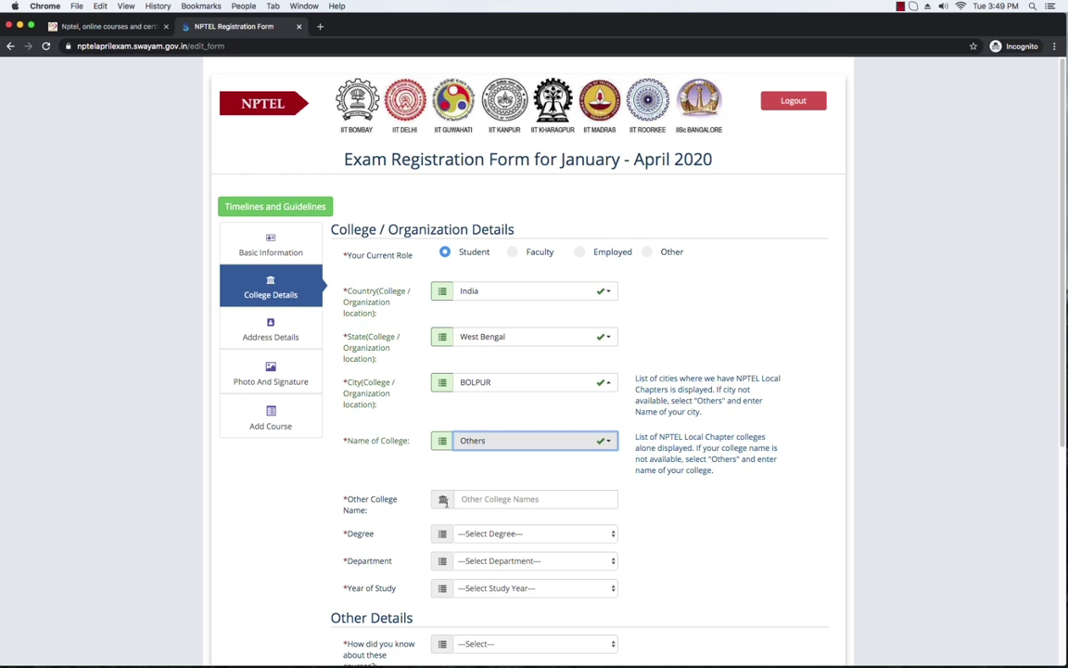
pyautogui.click(544, 499)
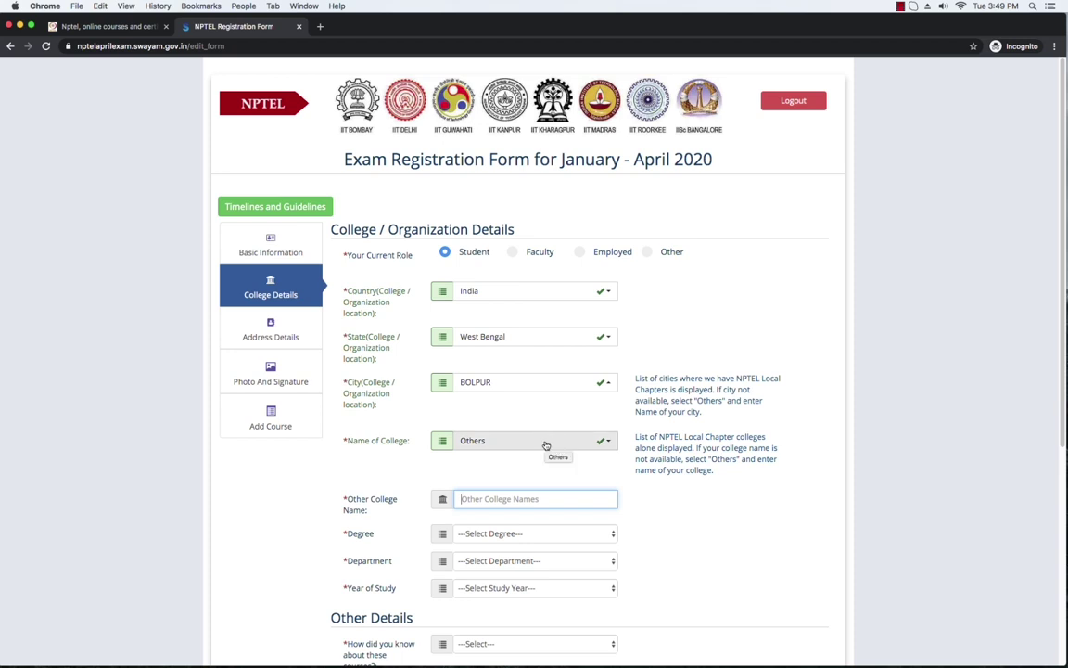
# Step: Enter VISVA BHARATI UNIVERSITY as the other college name
pyautogui.write('VISVA BHARATI UNIVERSITY')
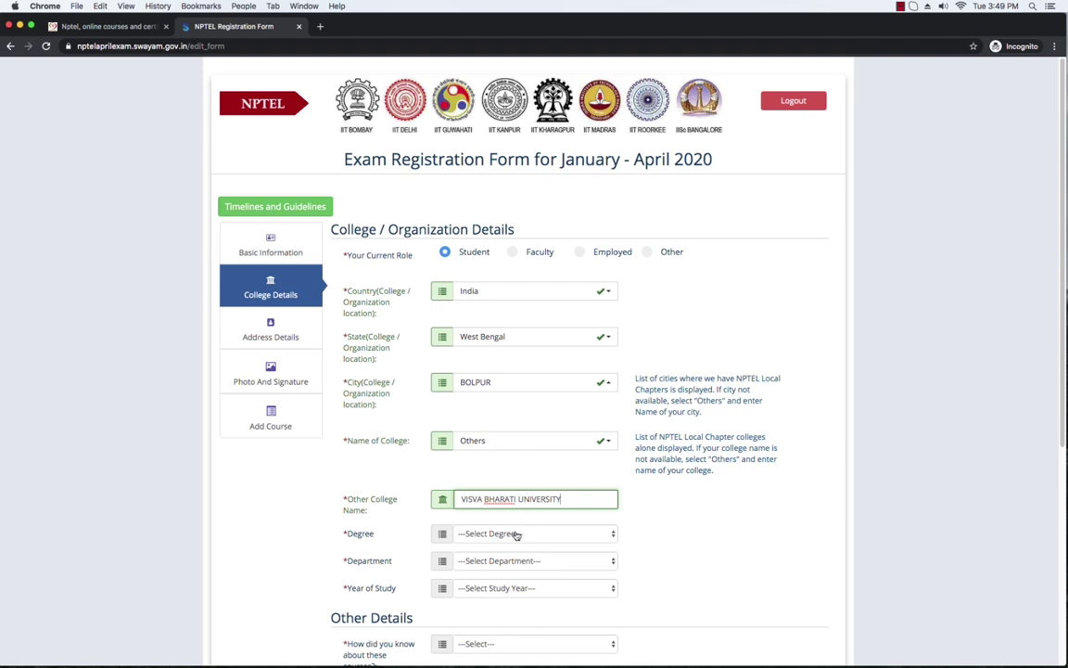
pyautogui.click(557, 535)
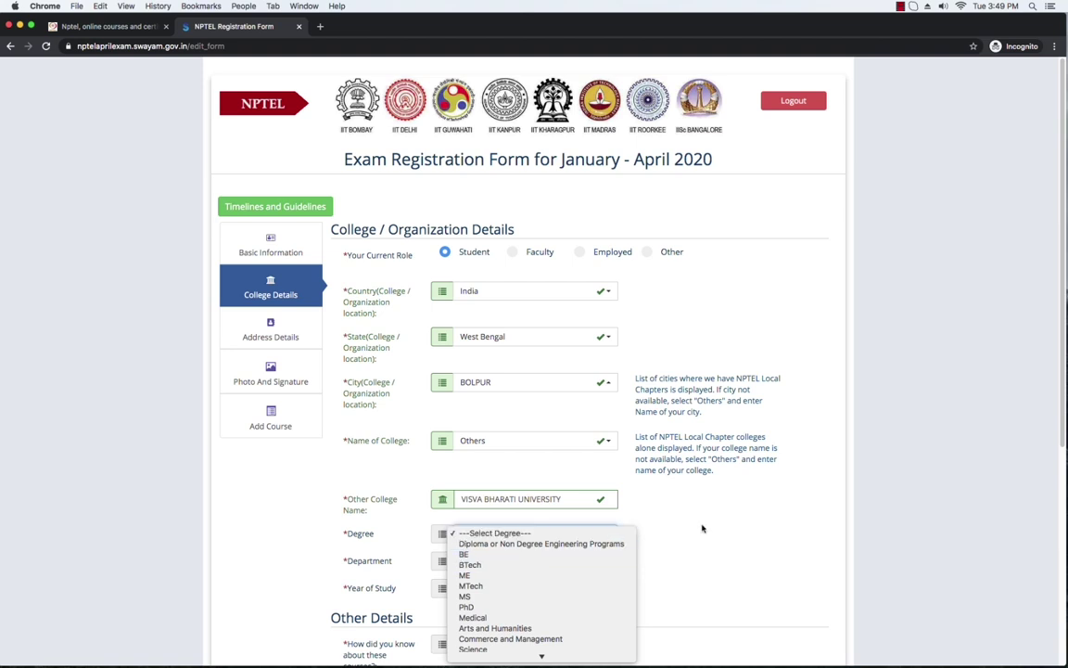
# Step: Choose Arts and Humanities as degree, History as department, and 3rd Year as year of study
pyautogui.scroll(-1, 525, 601)
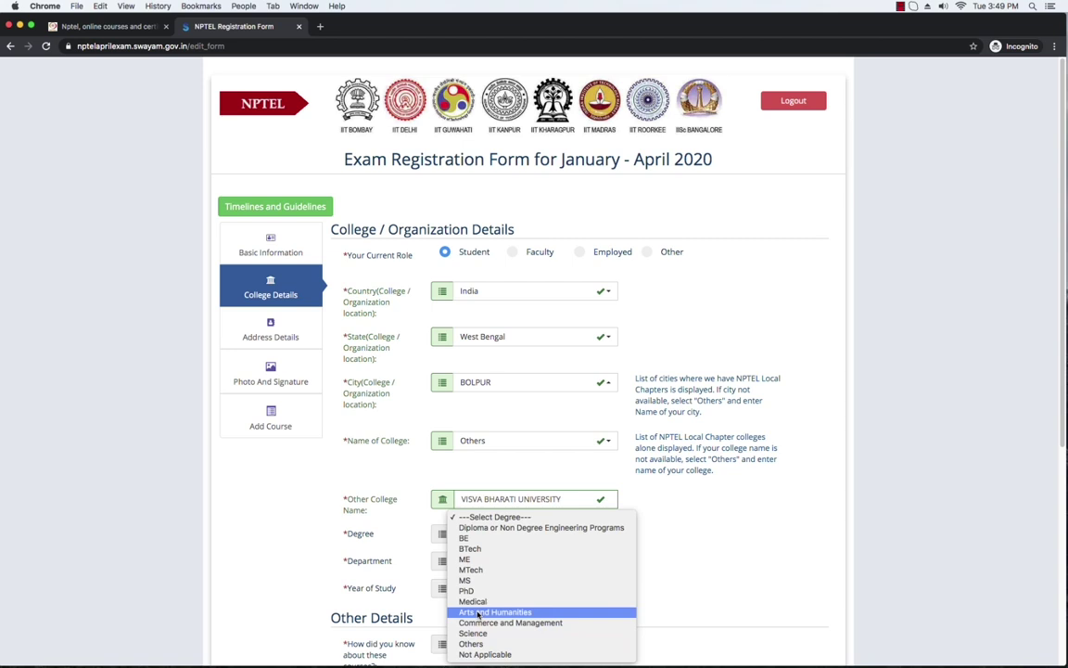
pyautogui.click(550, 614)
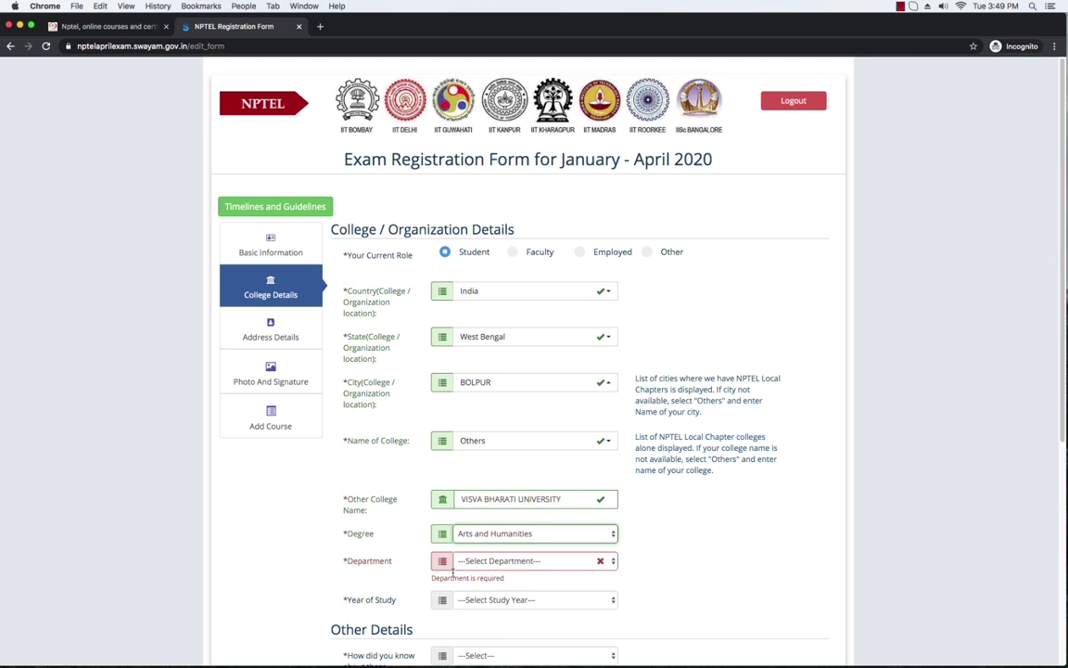
pyautogui.click(592, 561)
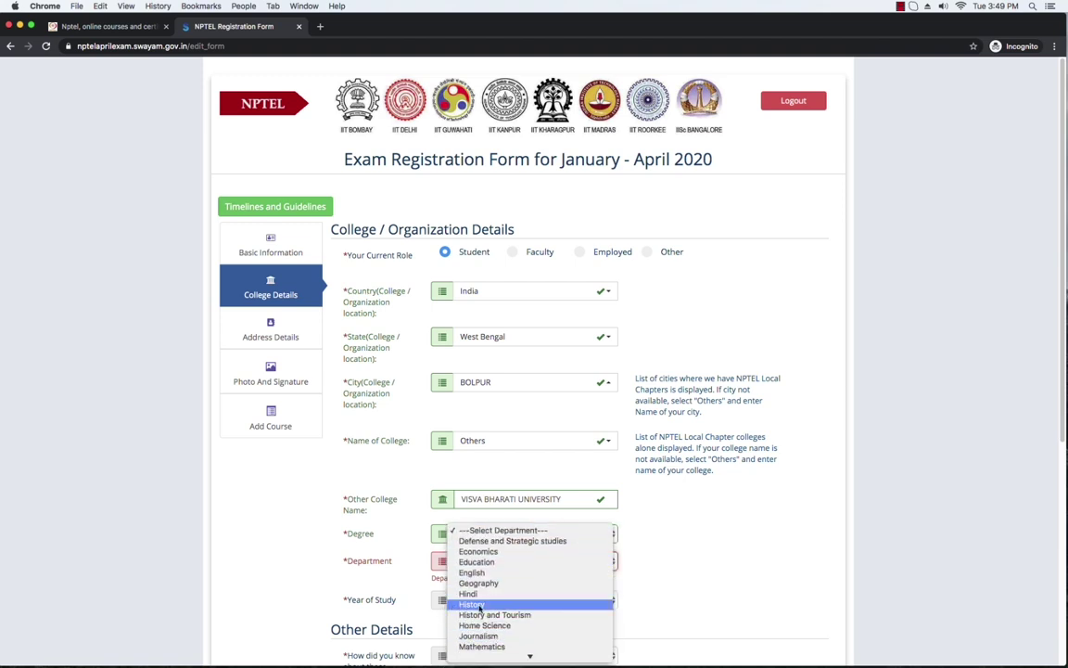
pyautogui.click(505, 605)
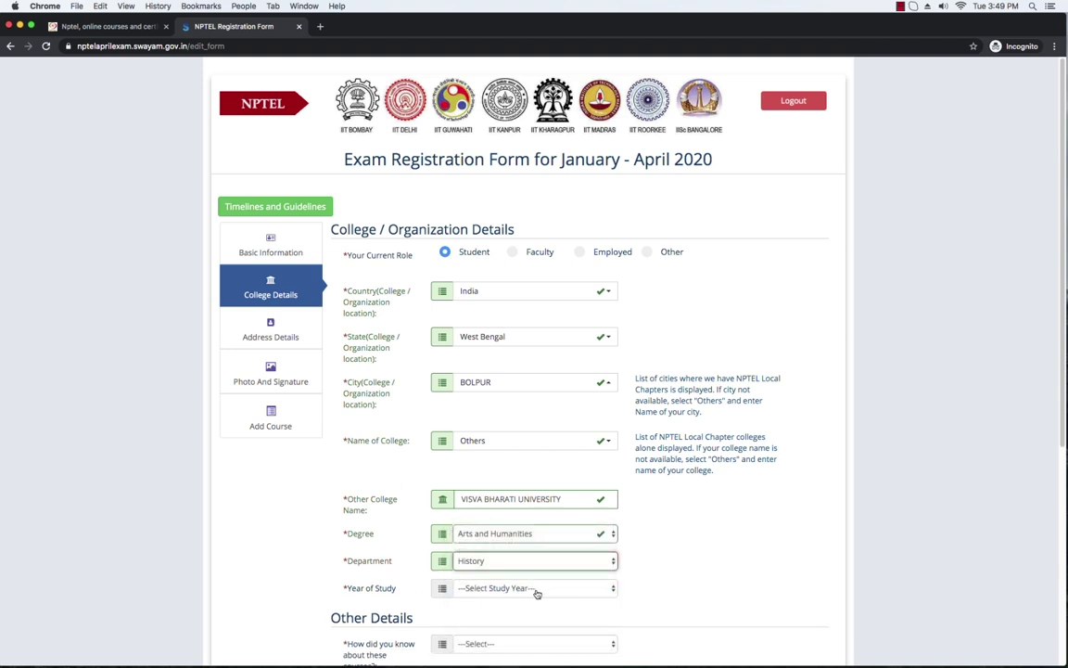
pyautogui.click(589, 588)
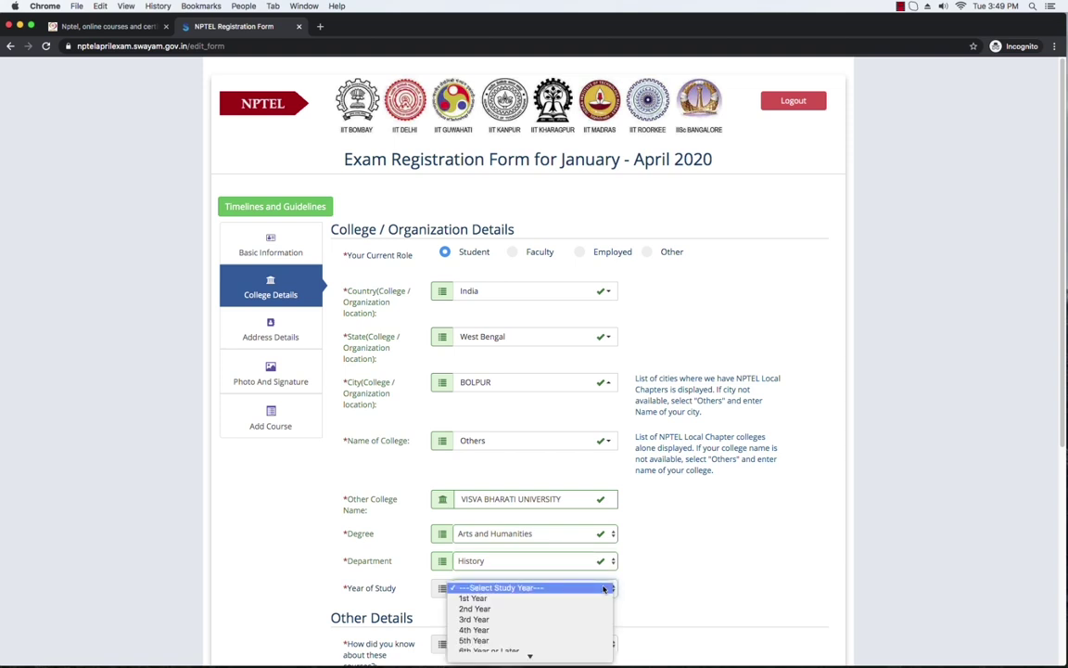
pyautogui.click(489, 619)
pyautogui.scroll(-2, 1028, 401)
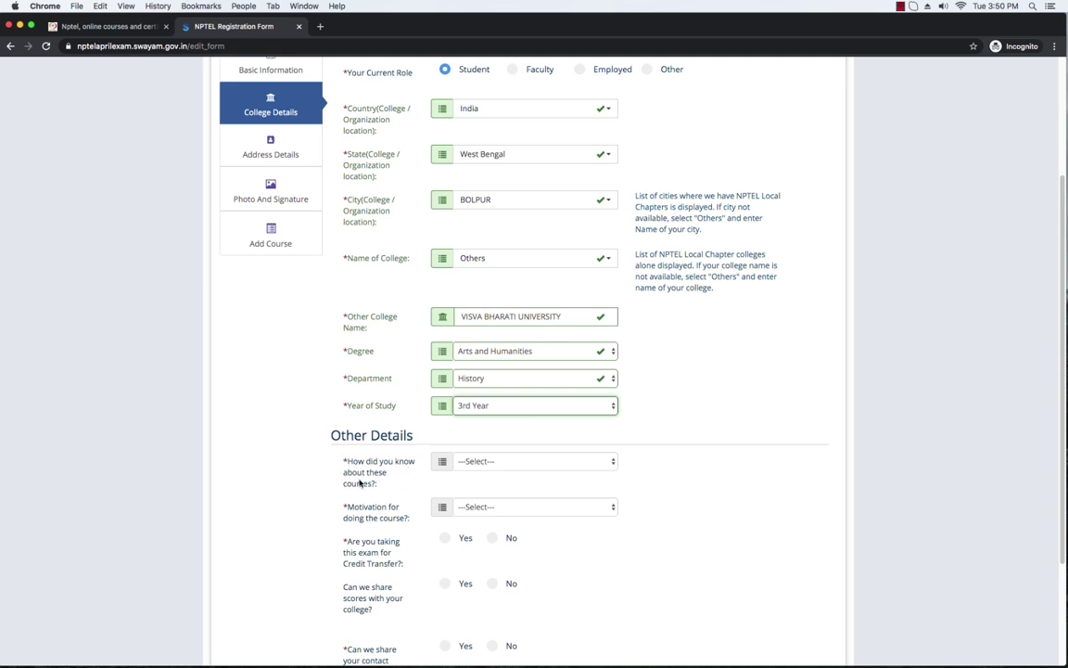
pyautogui.click(609, 462)
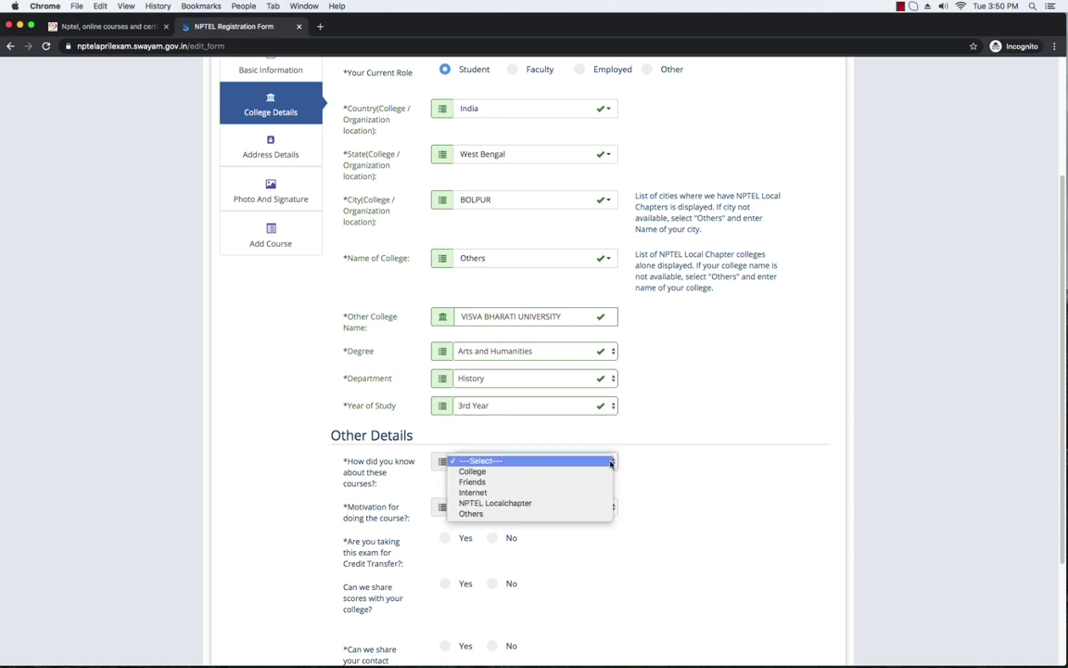
pyautogui.click(475, 484)
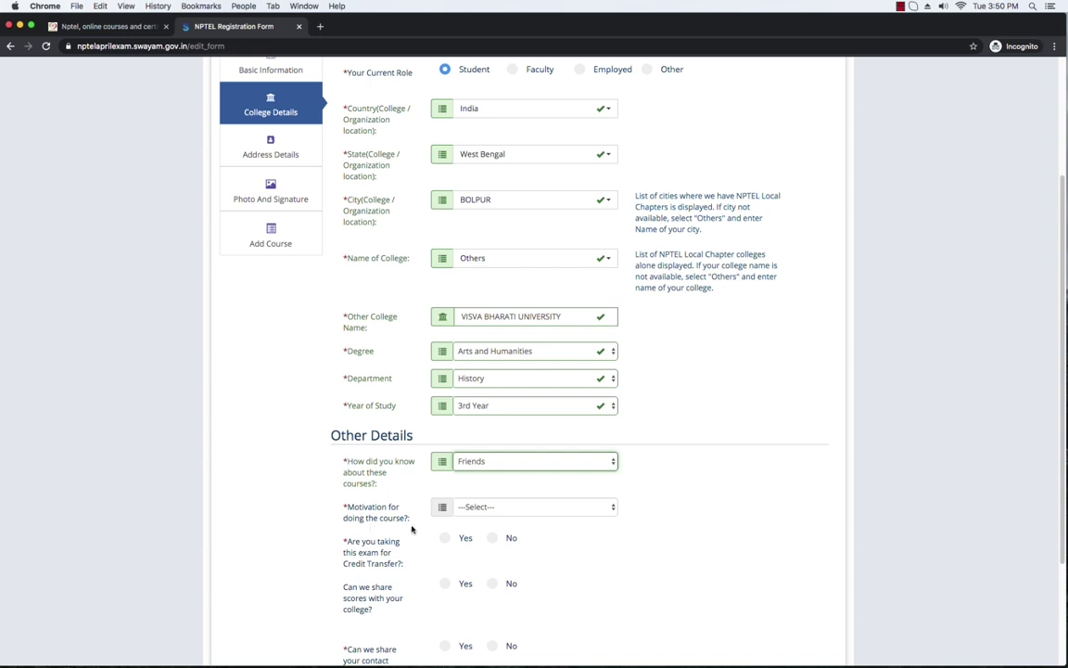
pyautogui.click(609, 506)
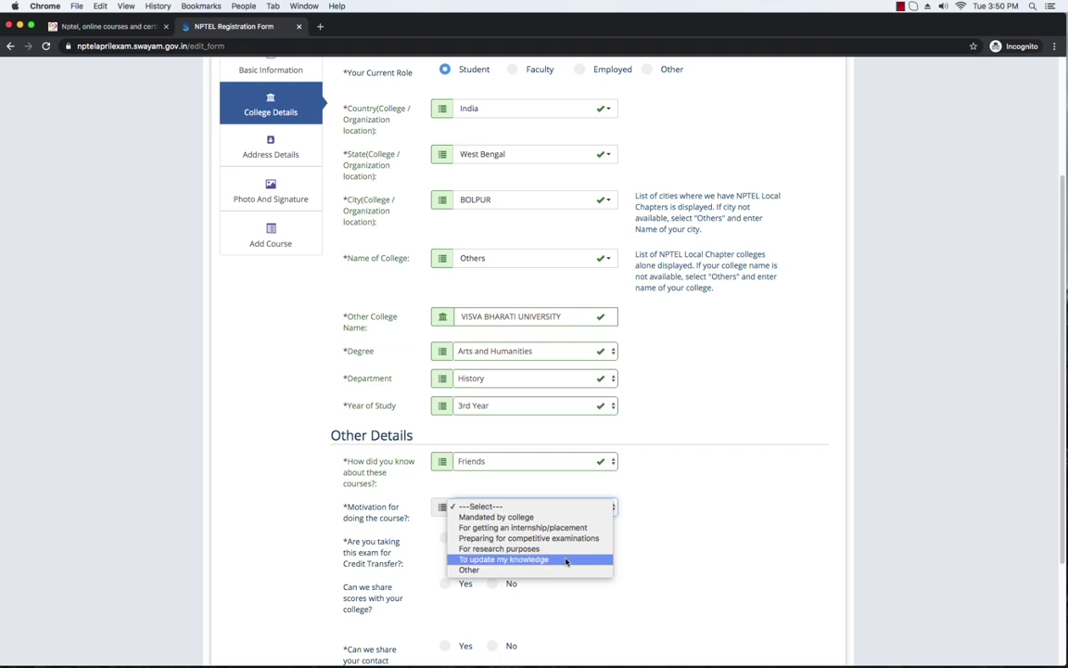
pyautogui.click(565, 559)
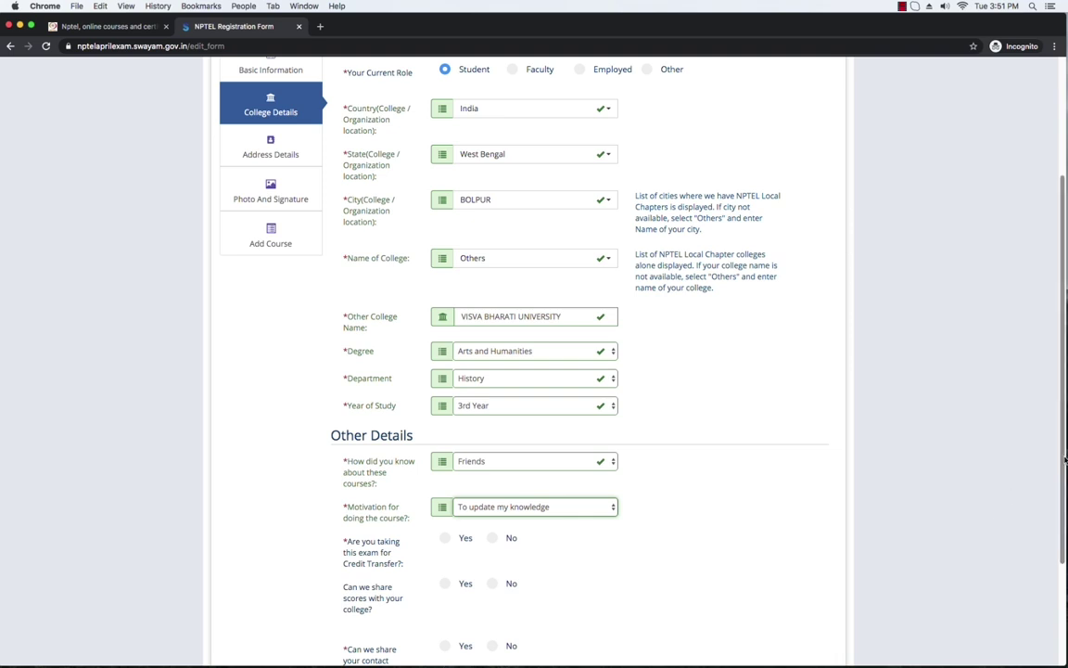
pyautogui.scroll(-3, 1064, 457)
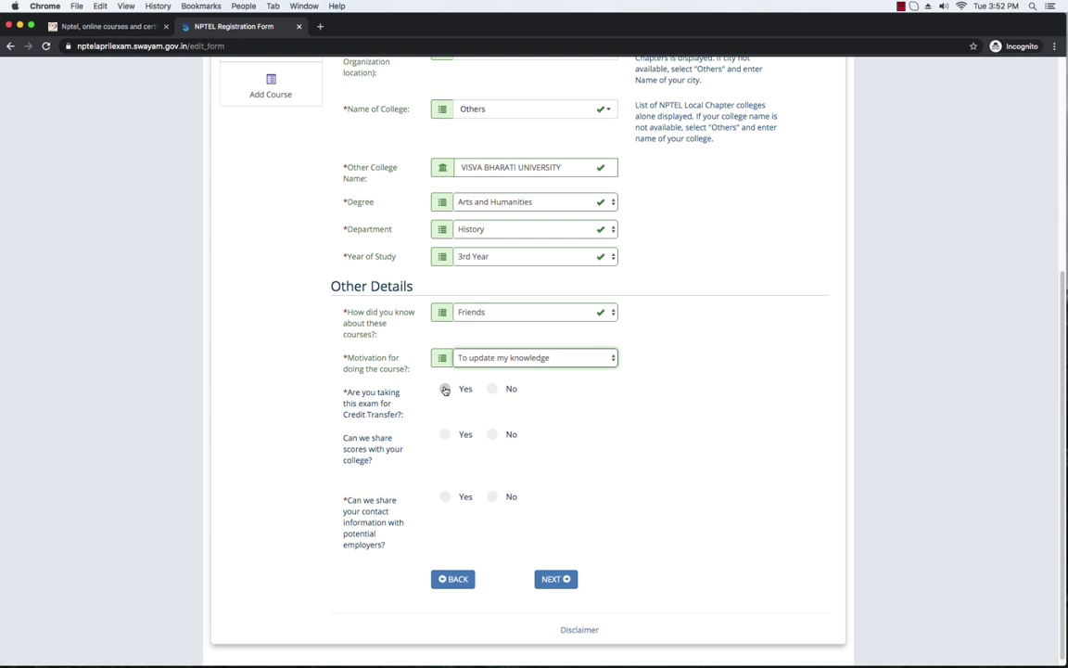
# Step: Answer the credit transfer and score-sharing questions, dismissing each Information popup
pyautogui.click(445, 390)
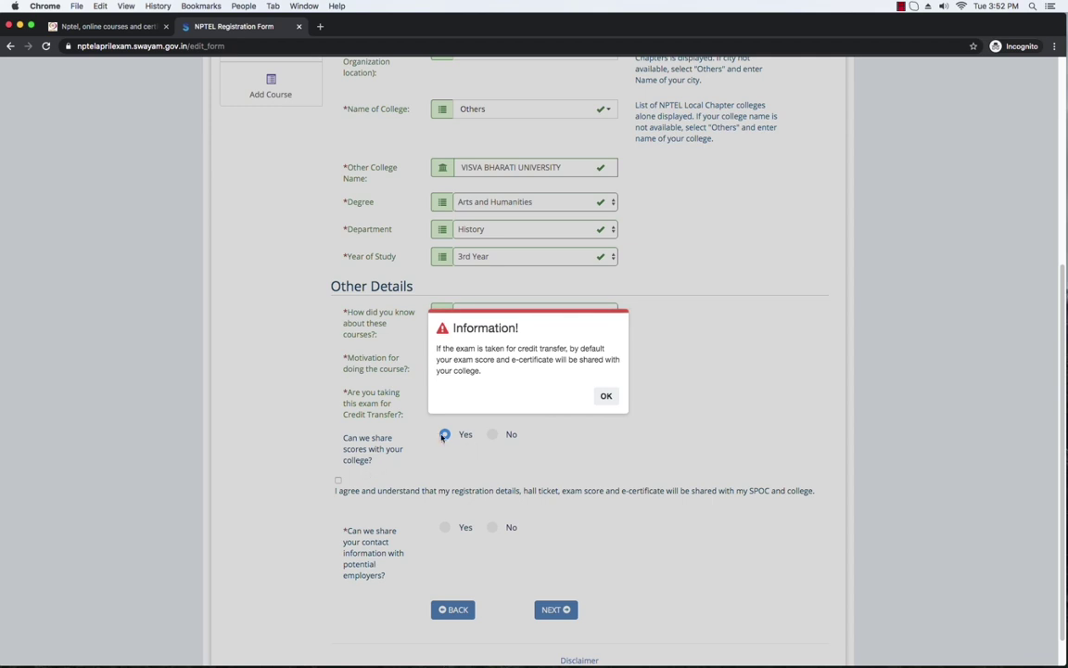
pyautogui.click(606, 397)
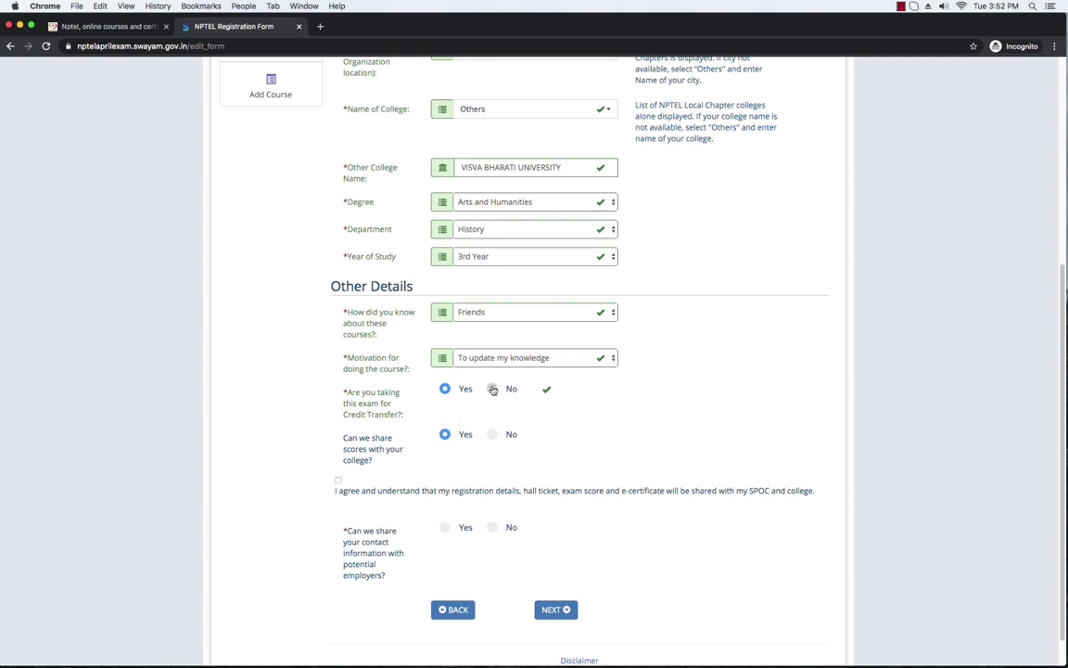
pyautogui.click(493, 390)
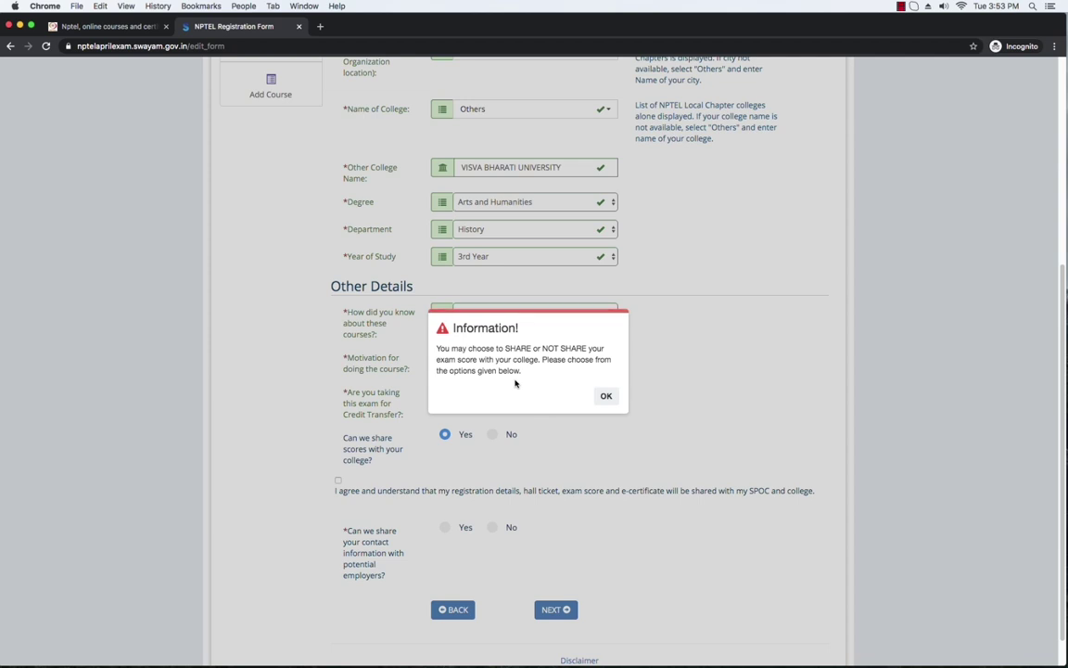
pyautogui.click(607, 396)
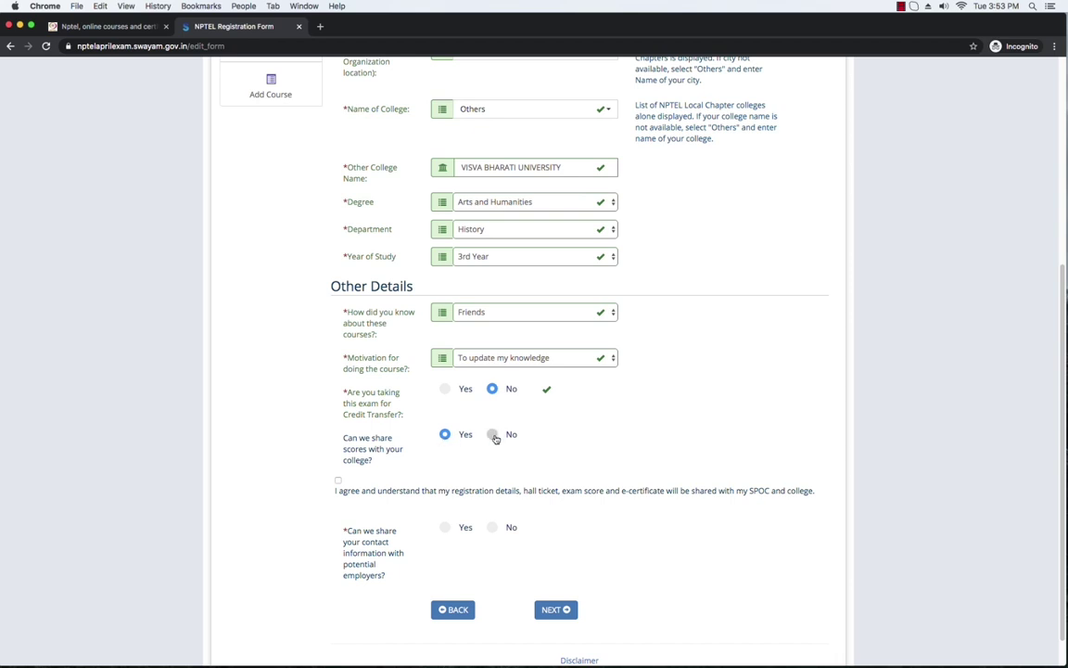
pyautogui.click(493, 436)
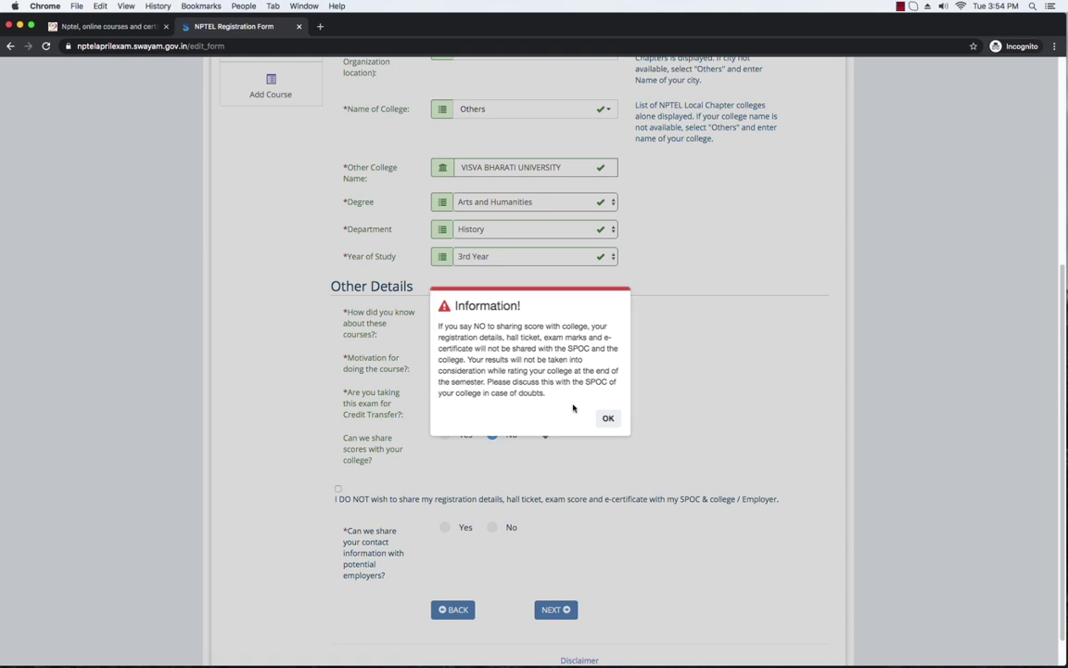
pyautogui.click(606, 418)
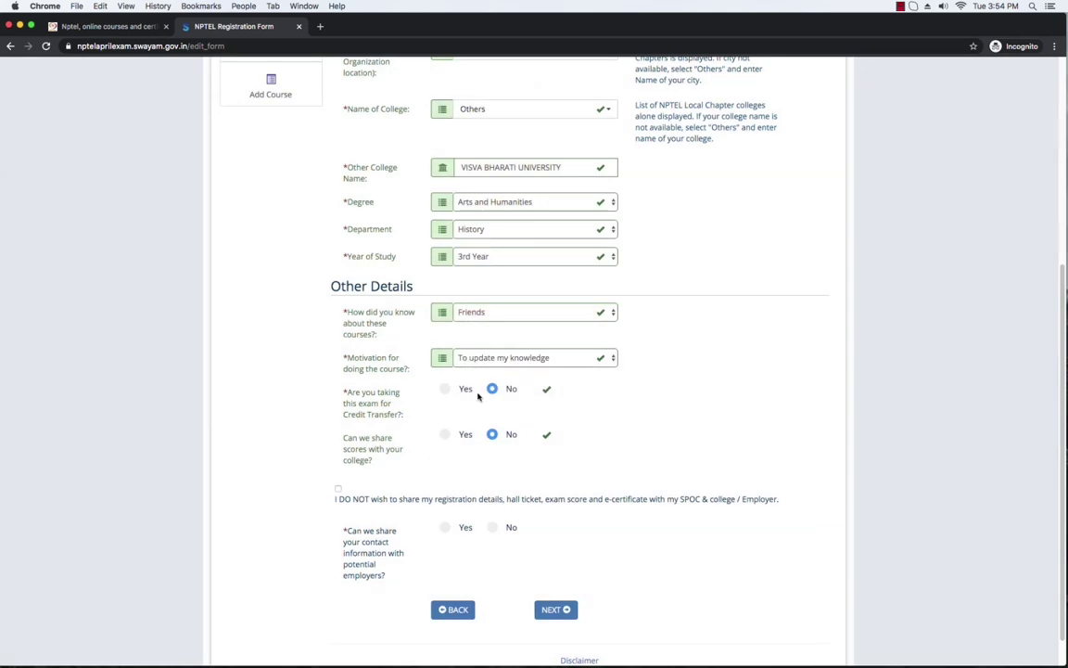
# Step: Set credit transfer back to Yes and tick the 'I agree' box for sharing details with SPOC
pyautogui.click(446, 389)
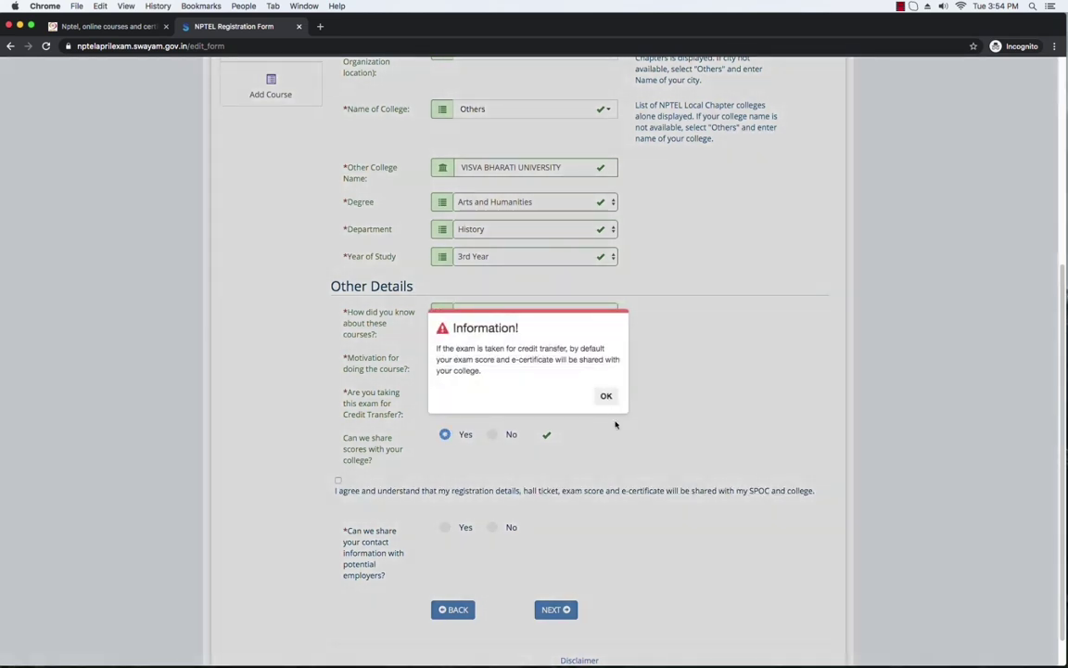
pyautogui.click(605, 396)
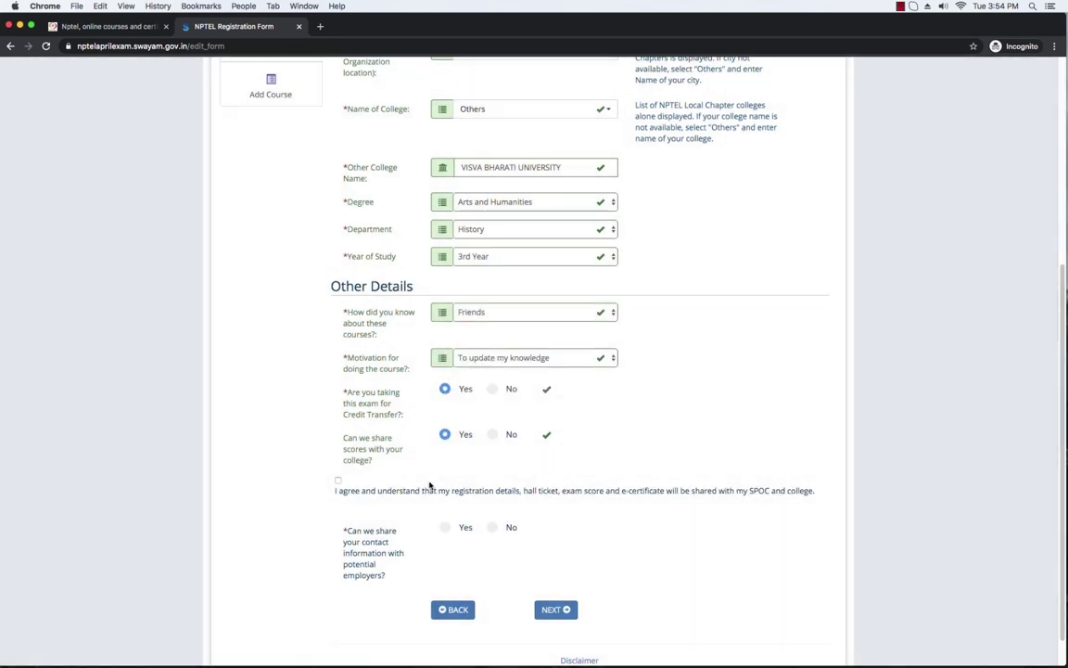
pyautogui.click(338, 479)
# Step: Settle on Yes for sharing contact details with potential employers, then go on to Address Details
pyautogui.scroll(2, 475, 470)
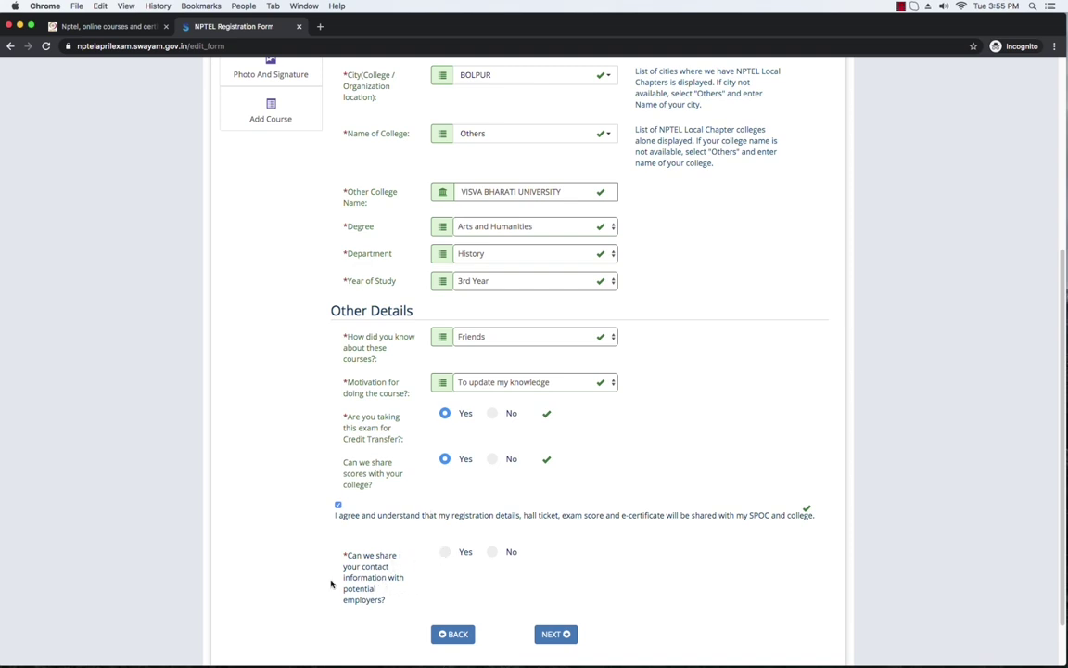
pyautogui.click(446, 552)
pyautogui.click(493, 552)
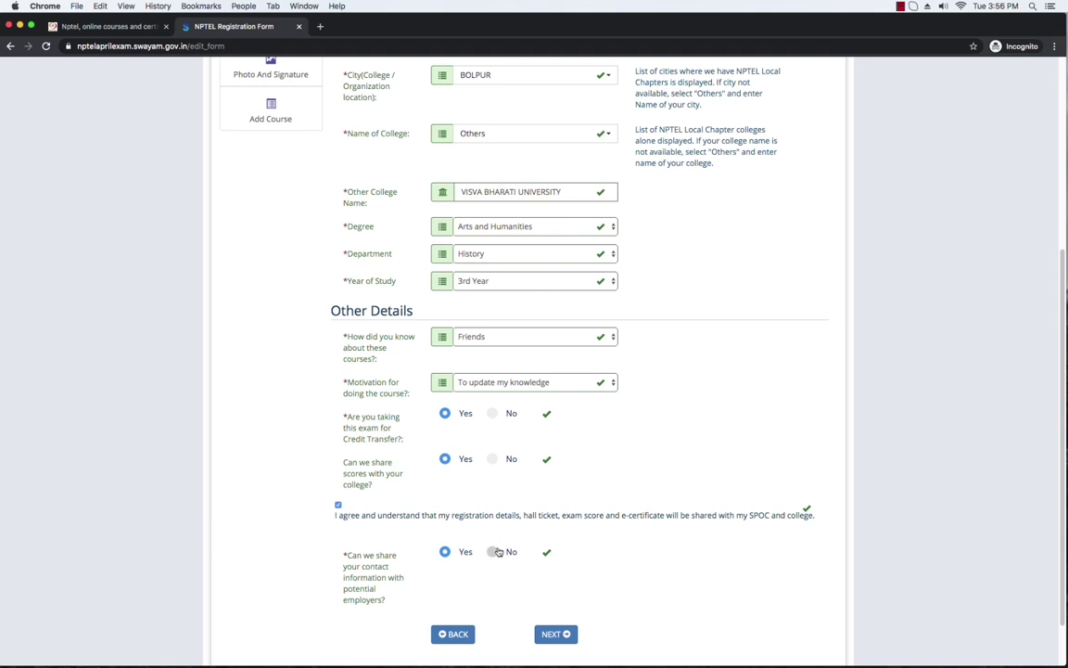
pyautogui.click(445, 553)
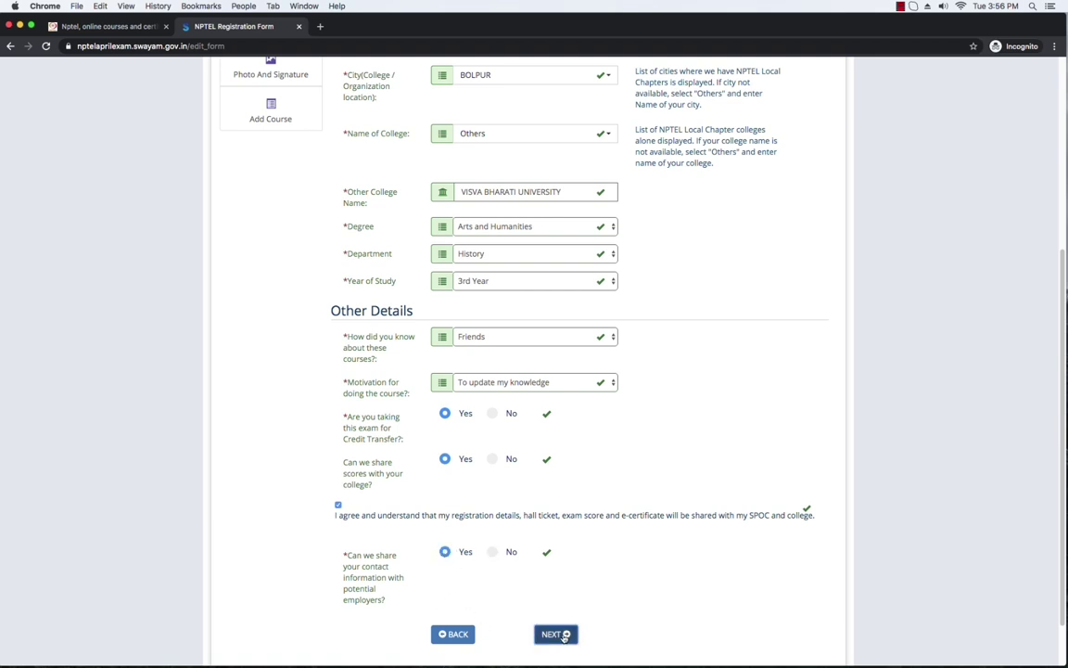
pyautogui.click(556, 634)
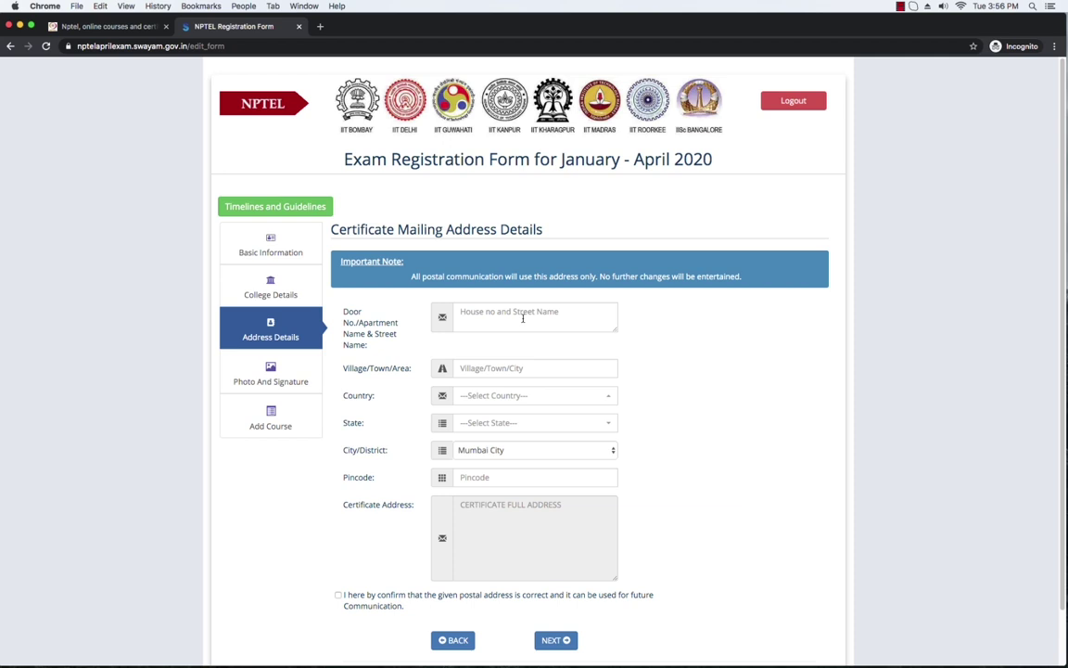
pyautogui.click(502, 317)
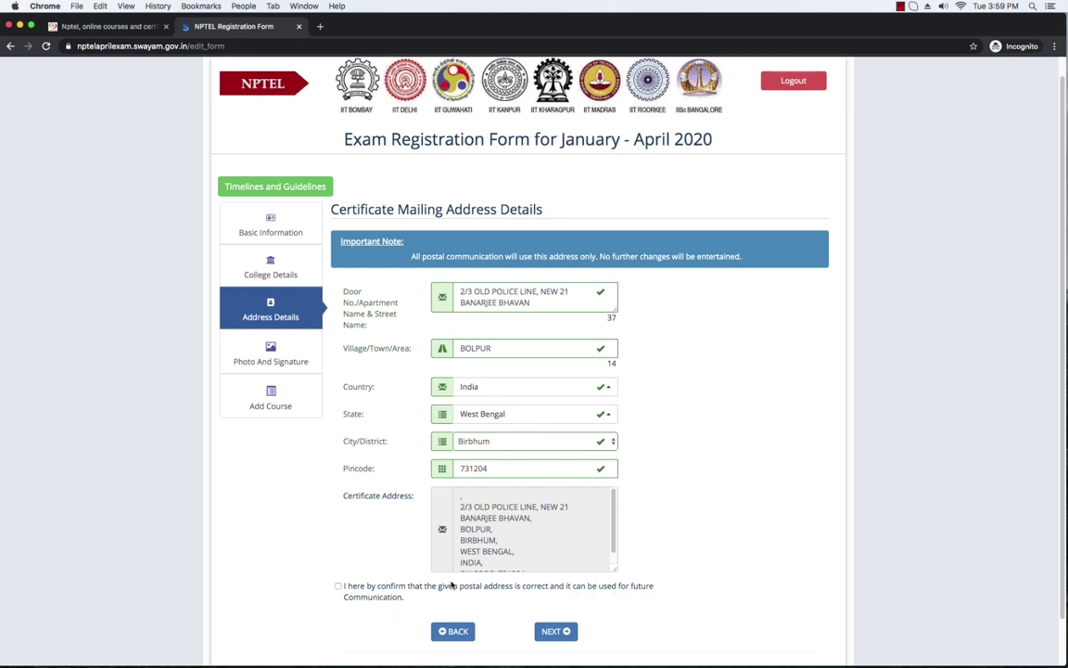
pyautogui.click(614, 556)
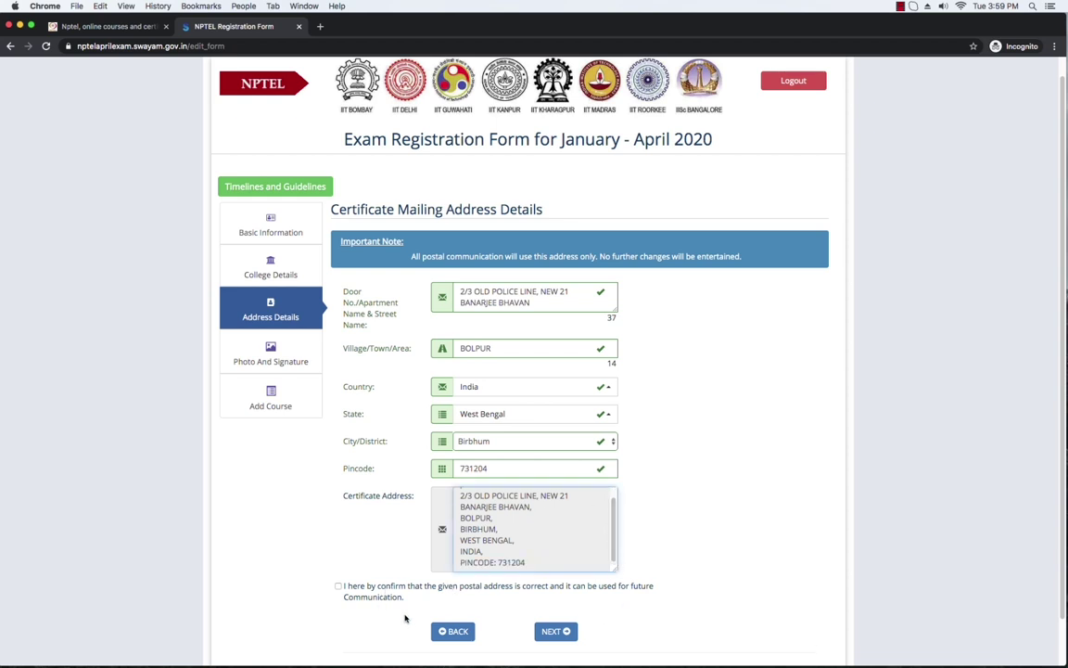
pyautogui.click(338, 586)
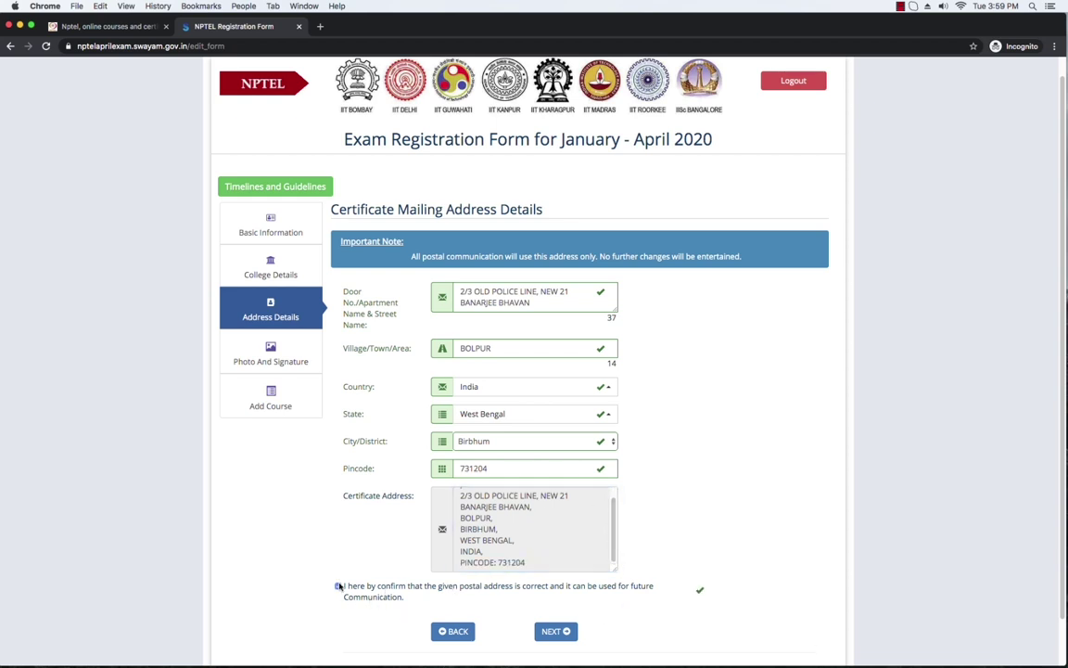
pyautogui.click(567, 636)
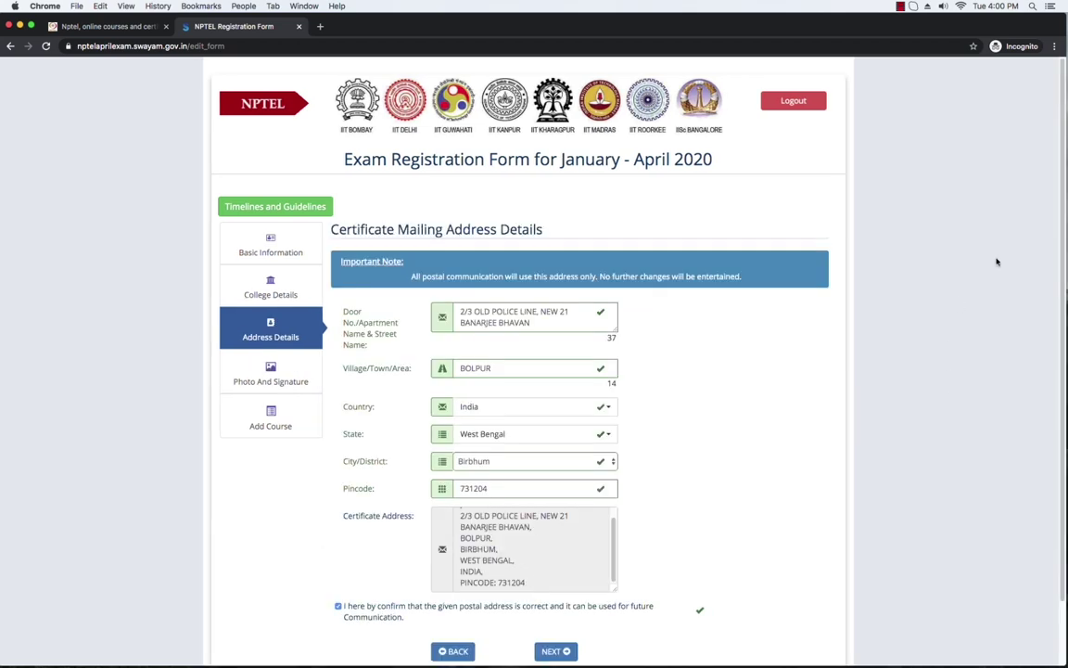
pyautogui.scroll(-1, 1065, 336)
pyautogui.moveTo(1065, 336); pyautogui.dragTo(1065, 290)
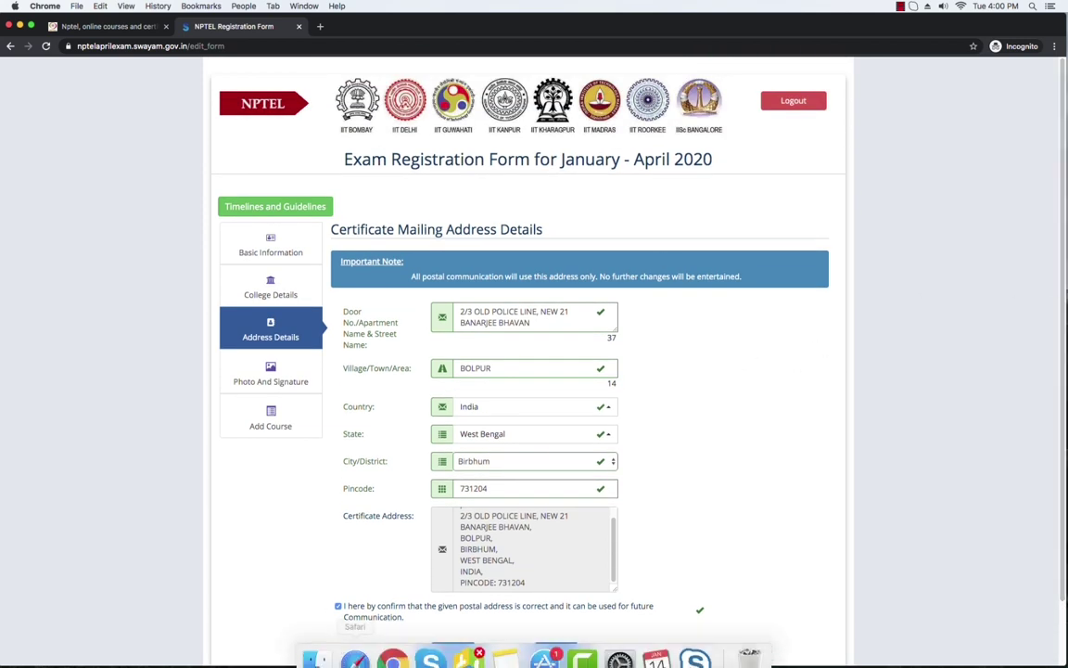
pyautogui.moveTo(536, 664)
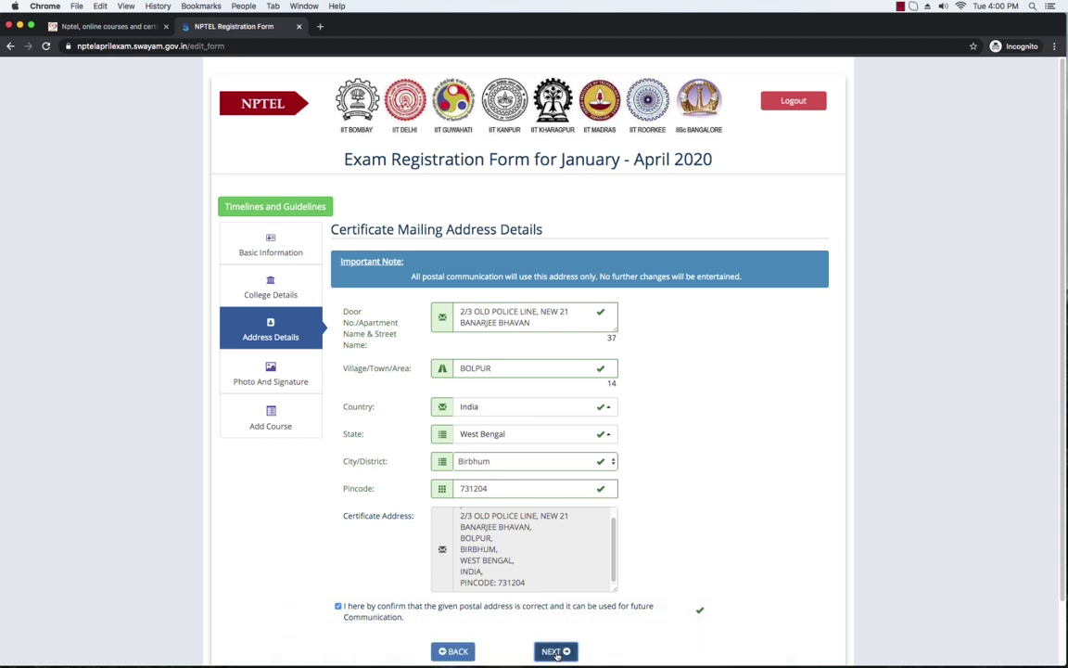
pyautogui.click(556, 649)
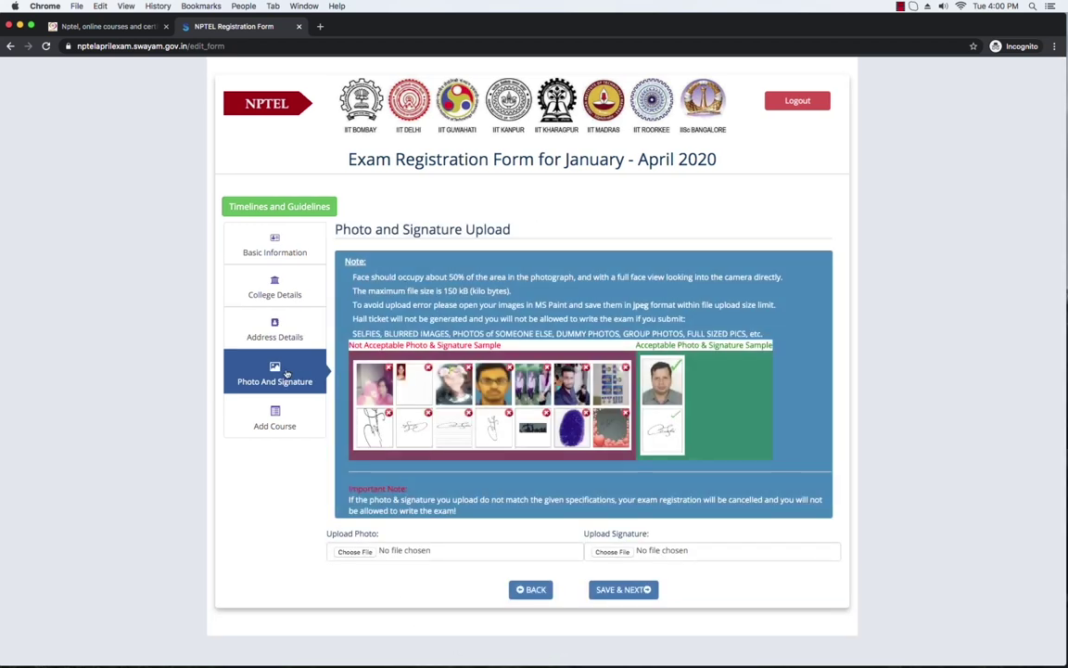
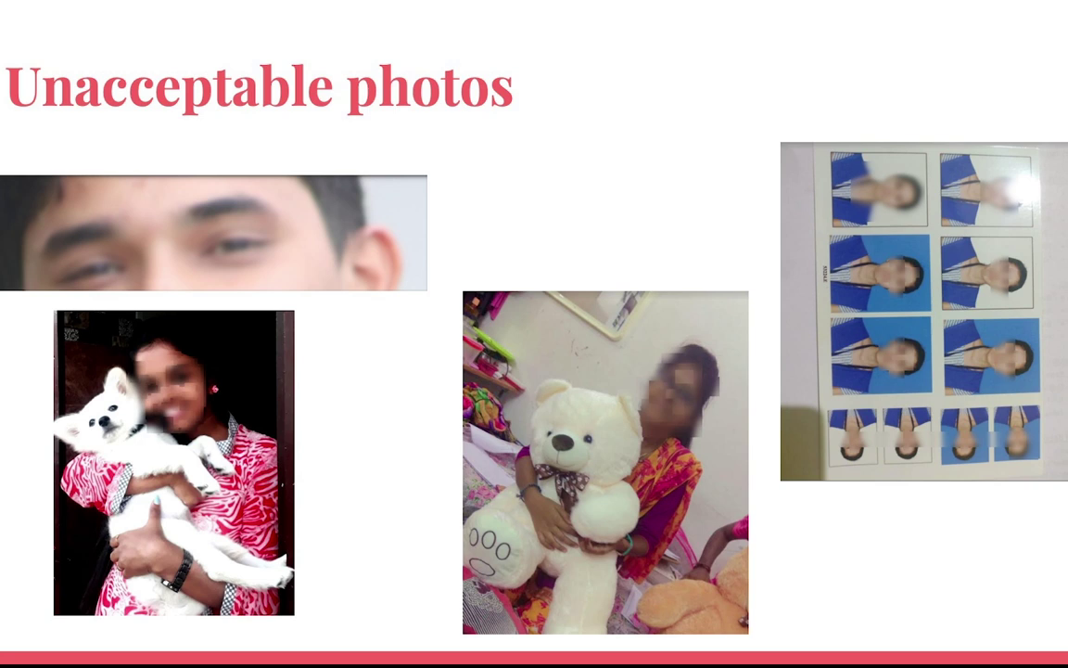
# Step: Advance the presentation from 'Unacceptable photos' to the 'Unacceptable signatures' slide
pyautogui.press('Right')
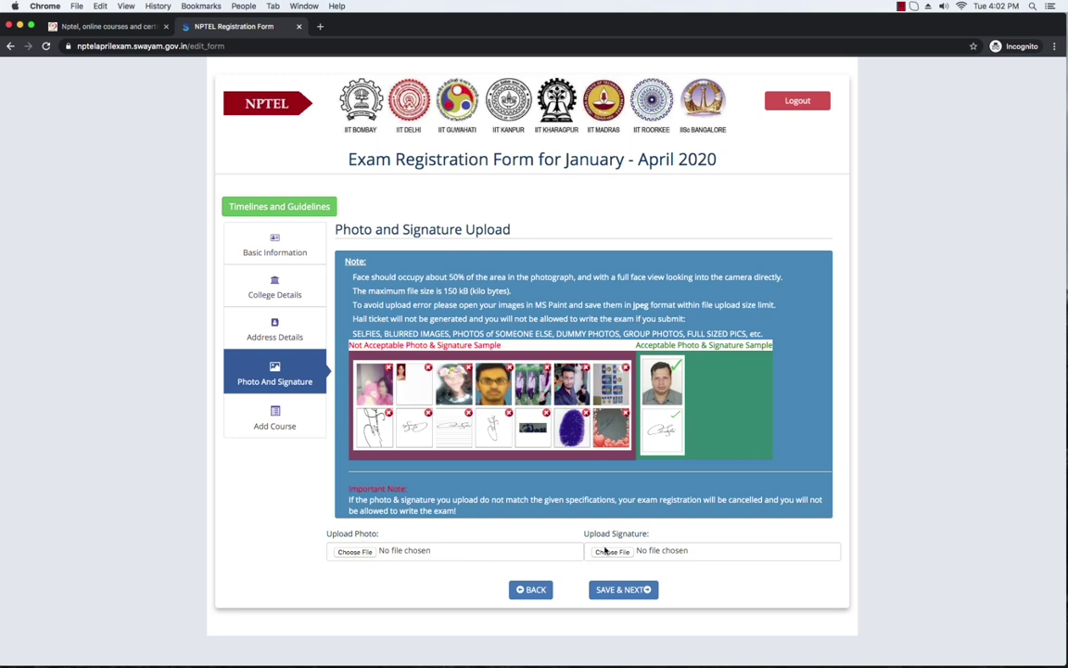
# Step: Attach My image.jpg as the photo and start selecting the signature file
pyautogui.click(359, 554)
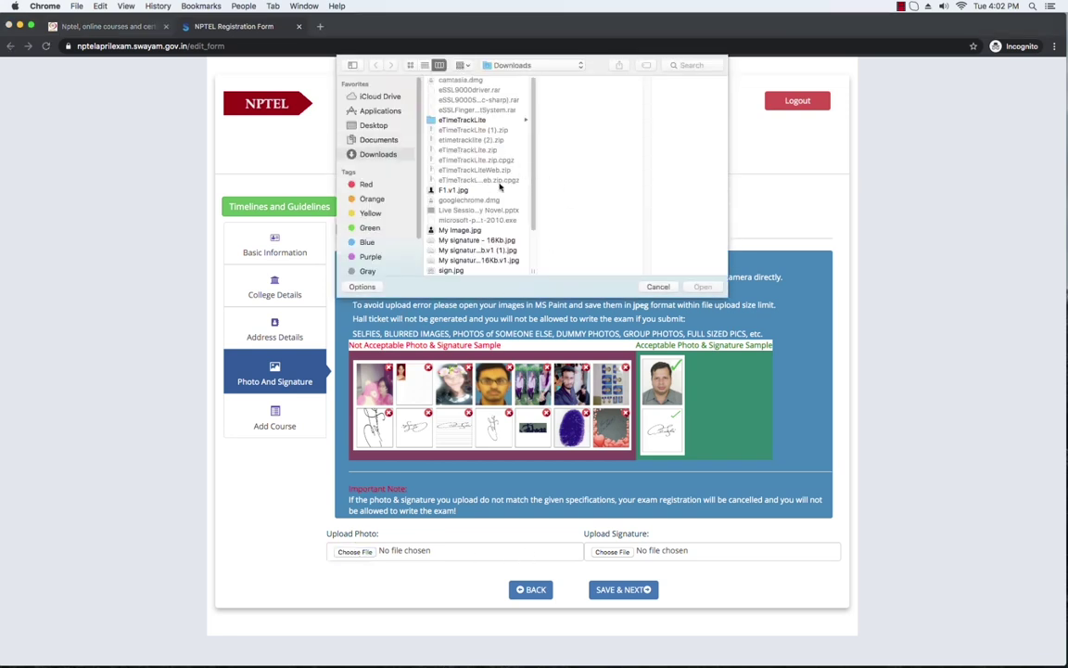
pyautogui.doubleClick(476, 231)
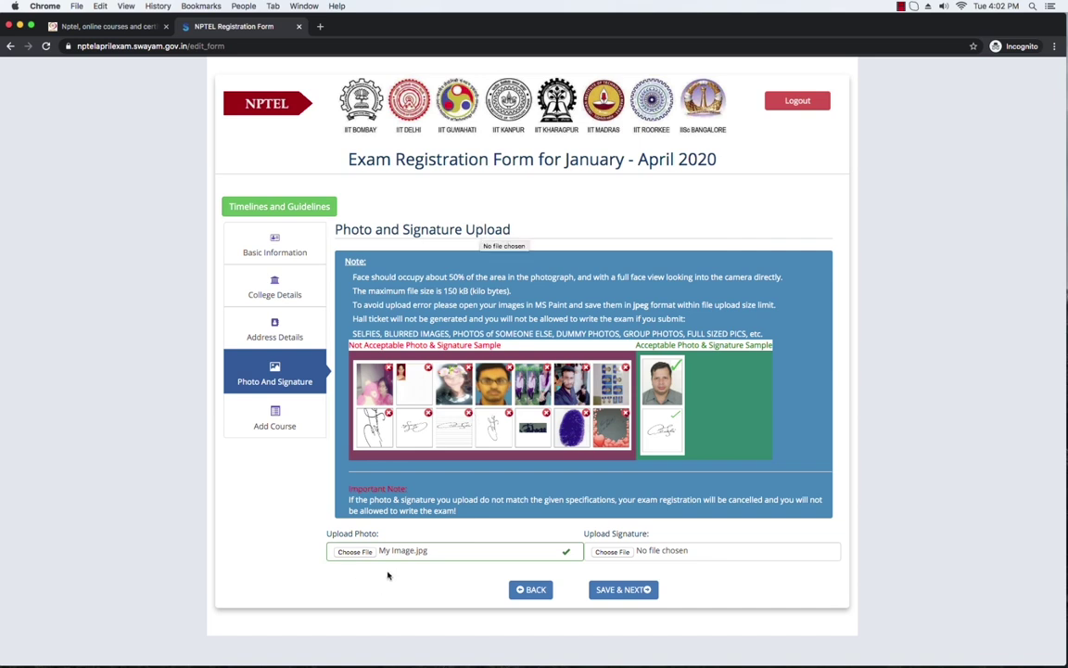
pyautogui.click(627, 552)
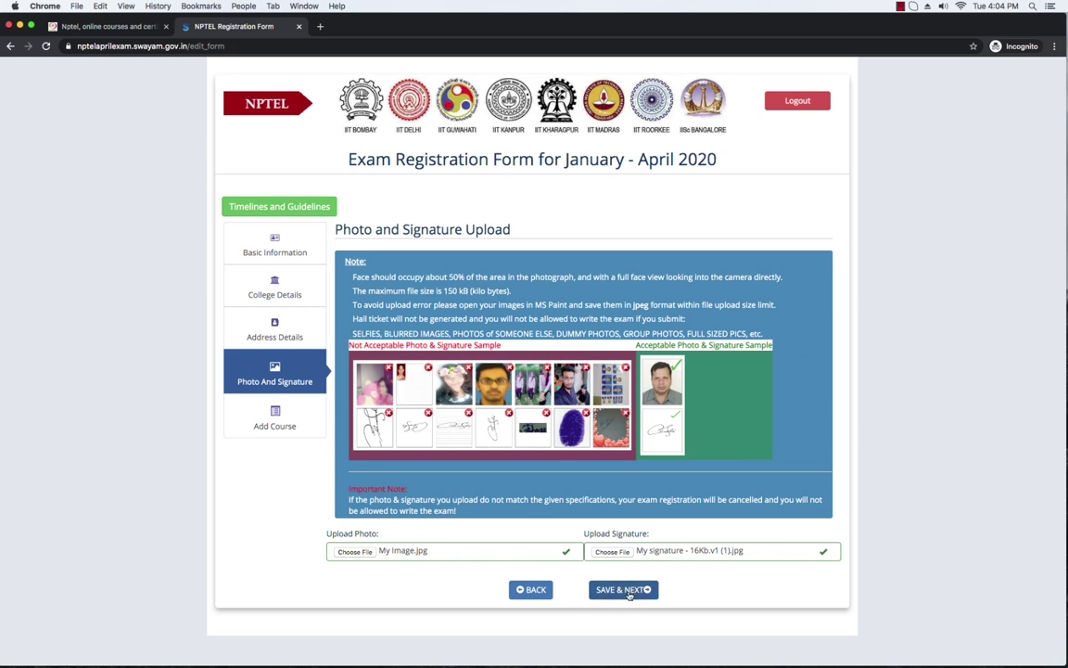
# Step: Save the photo and signature with SAVE & NEXT, confirming both prompts
pyautogui.click(628, 590)
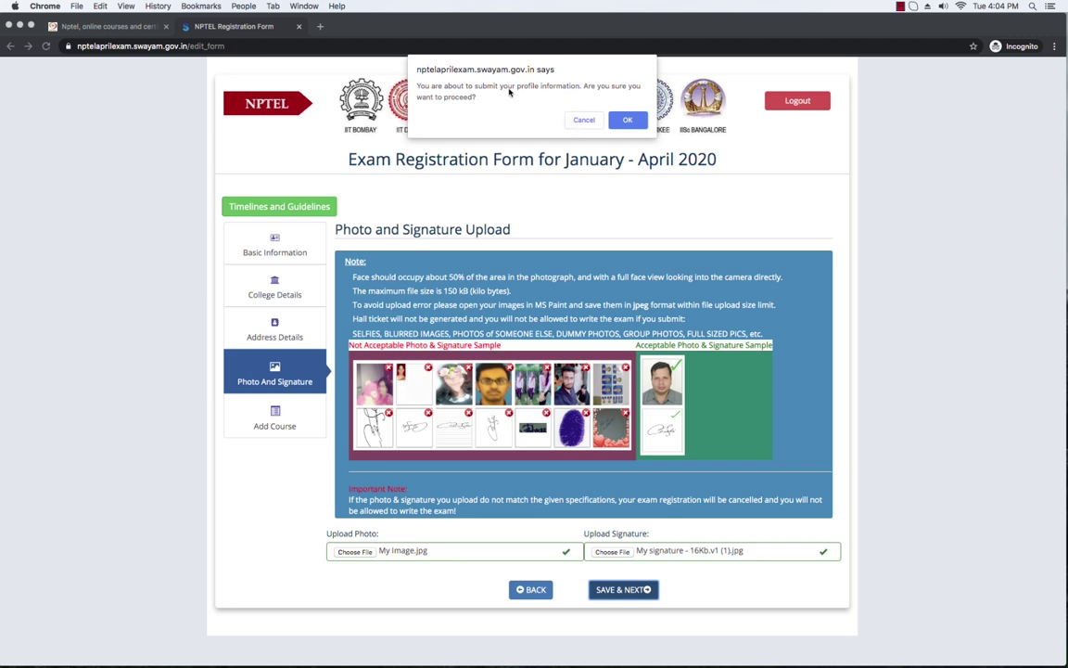
pyautogui.click(629, 120)
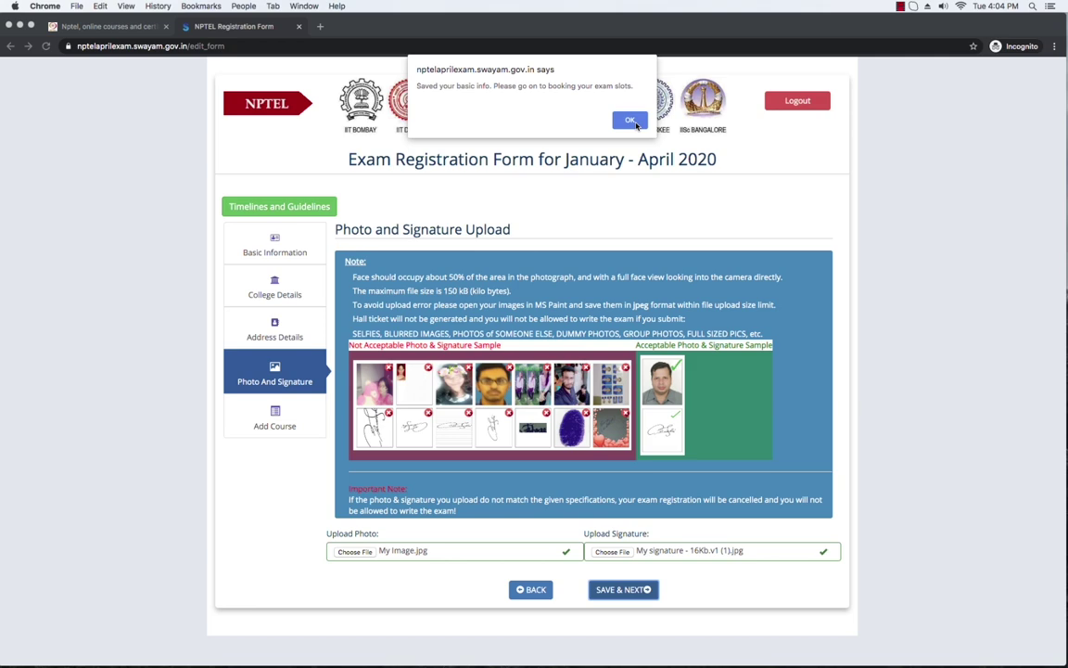
pyautogui.click(630, 121)
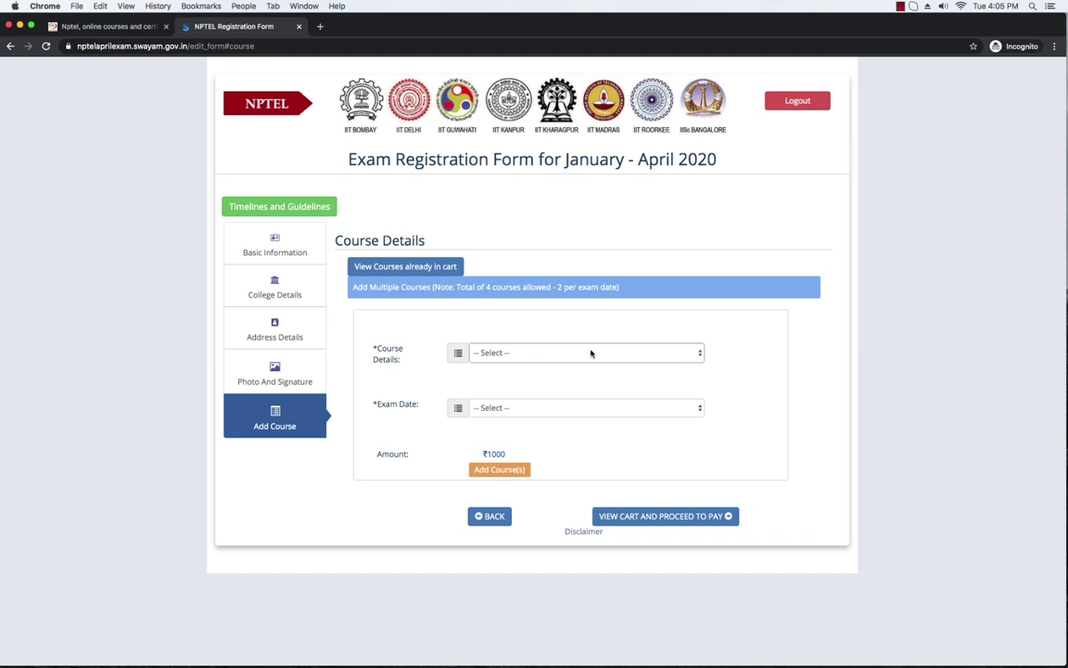
# Step: Choose Introduction to Research with exam date 2020-04-26 in the Morning Session
pyautogui.click(700, 354)
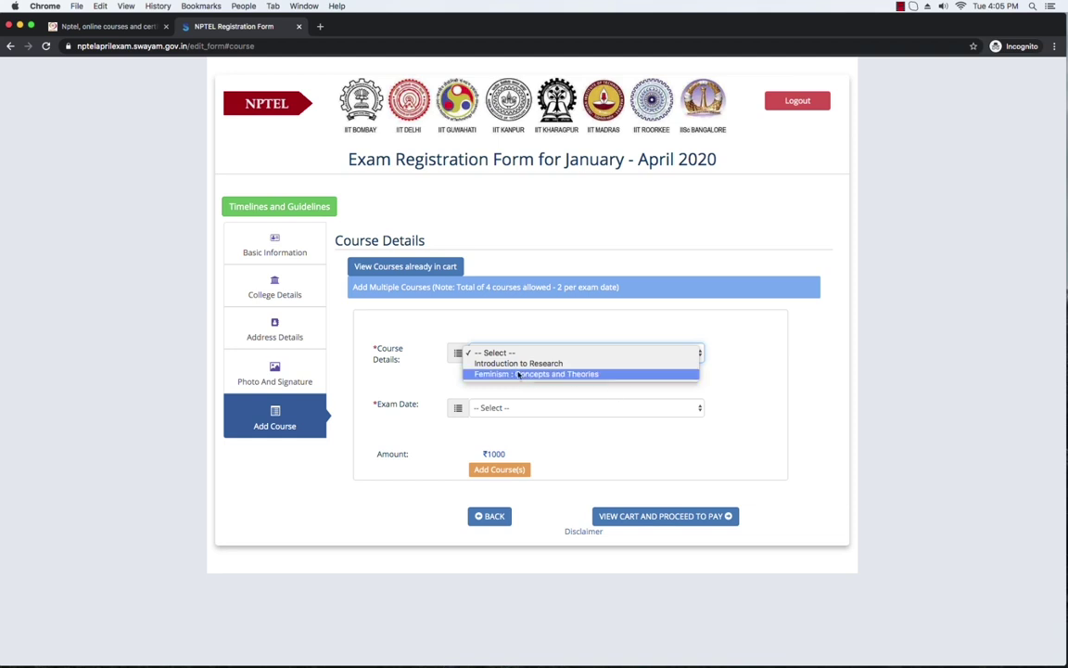
pyautogui.click(544, 363)
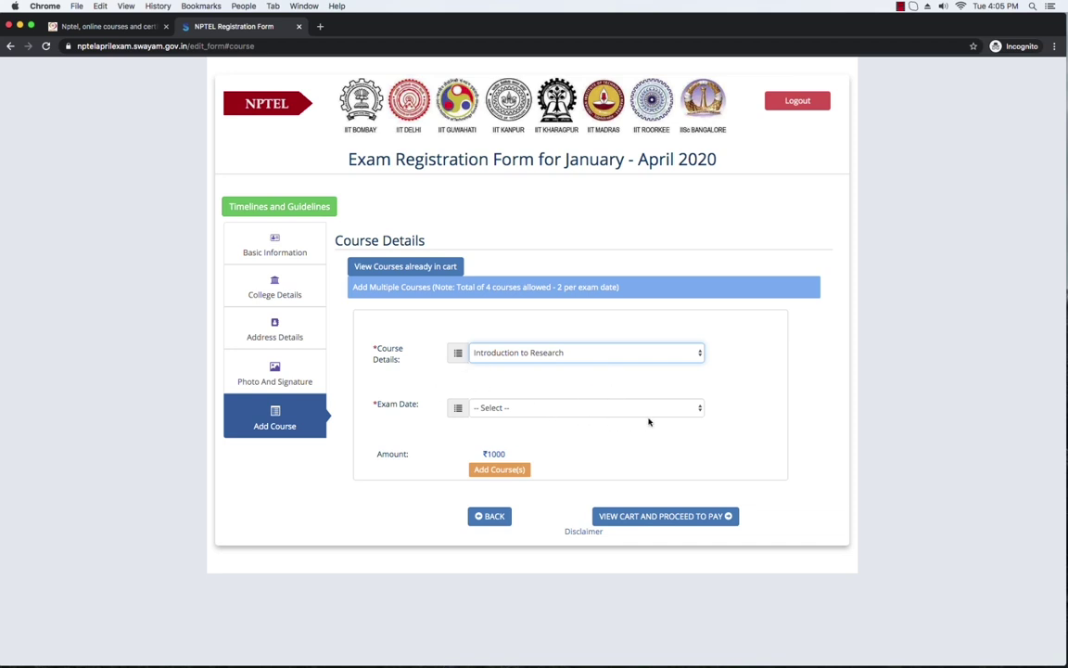
pyautogui.click(694, 410)
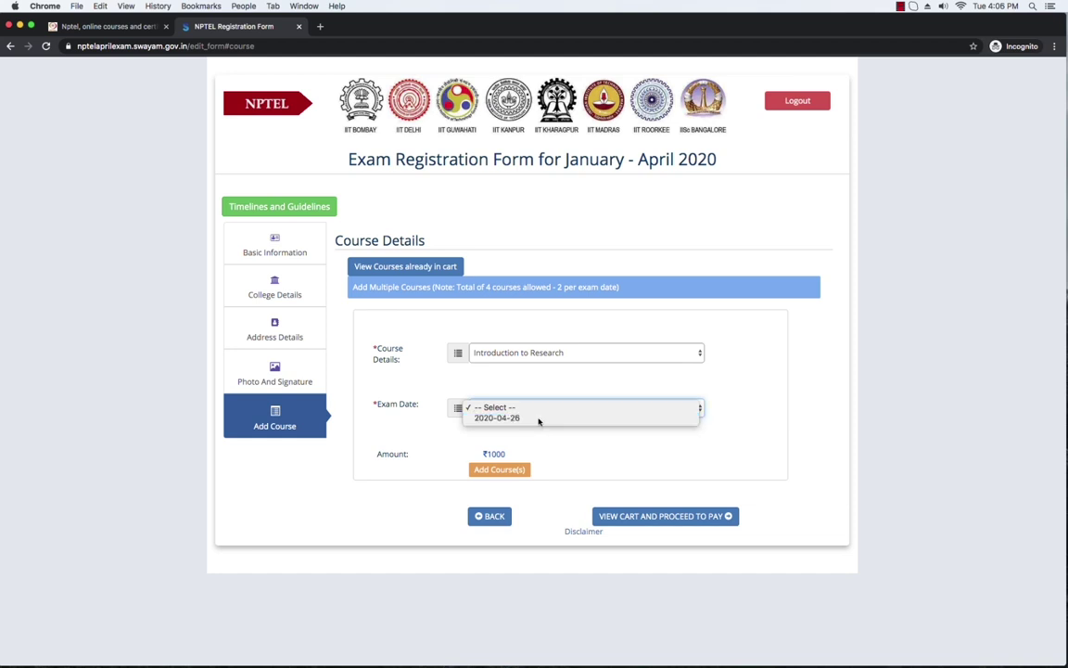
pyautogui.click(539, 420)
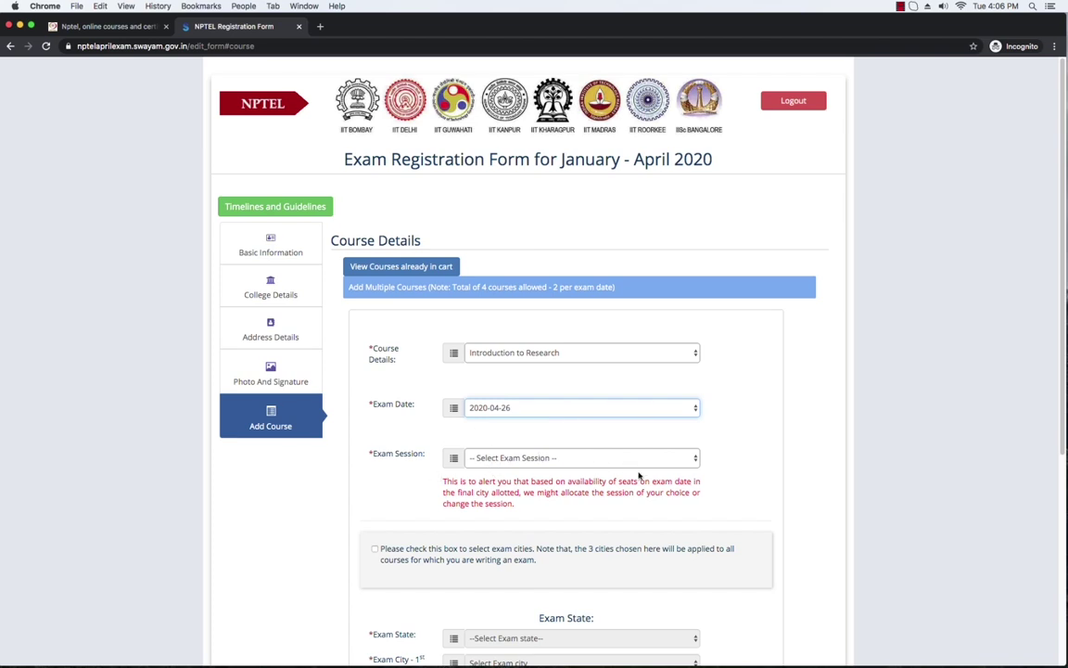
pyautogui.click(696, 458)
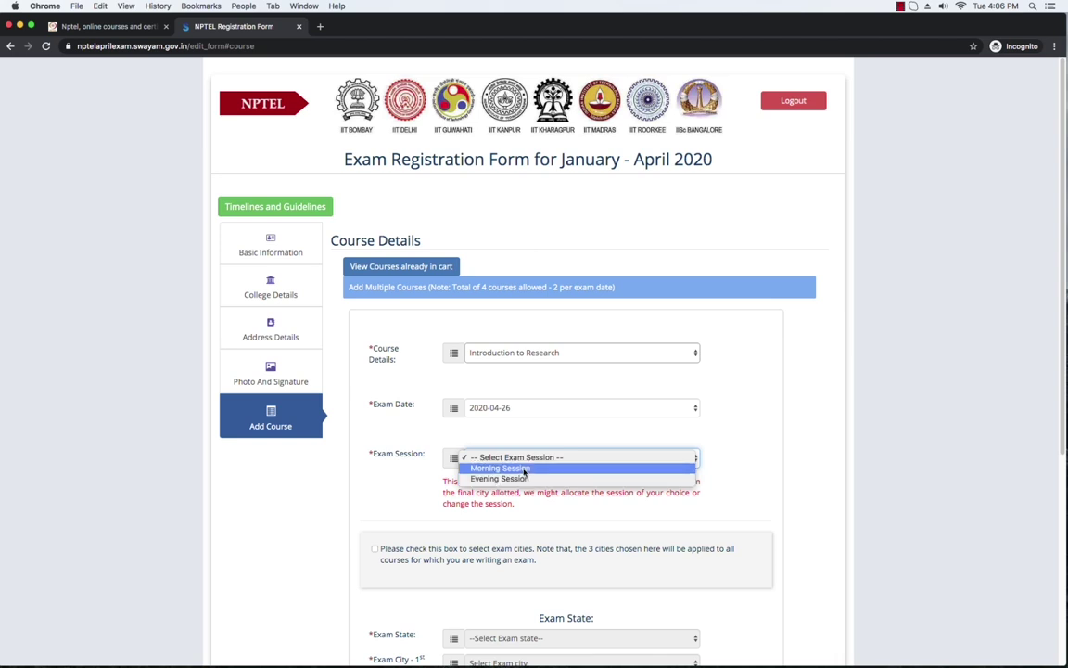
pyautogui.click(524, 469)
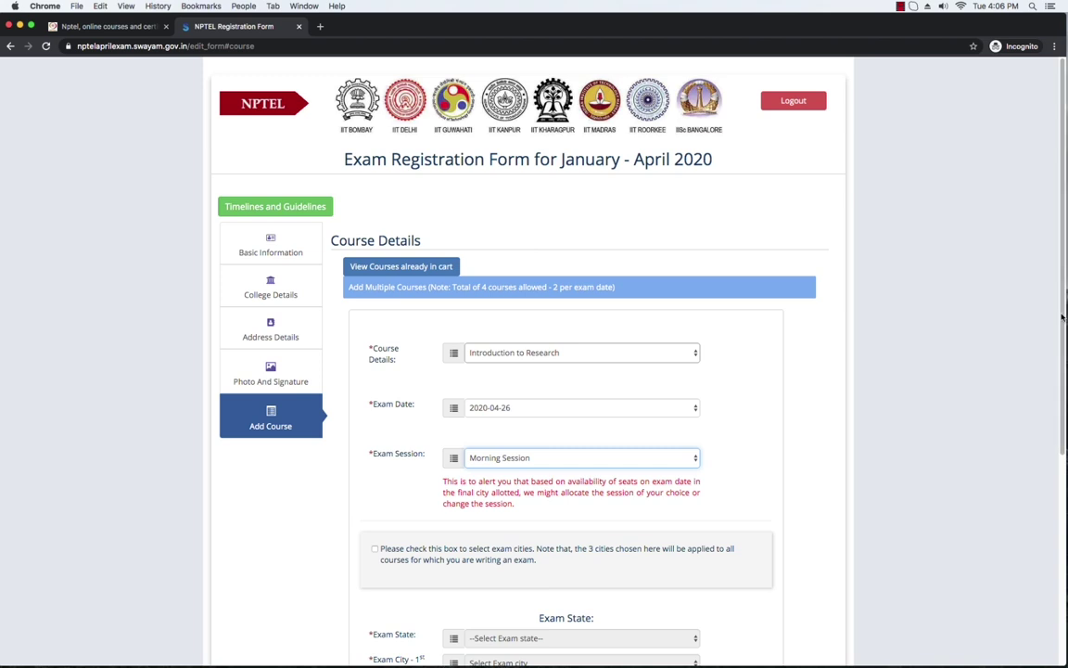
pyautogui.scroll(-5, 1020, 352)
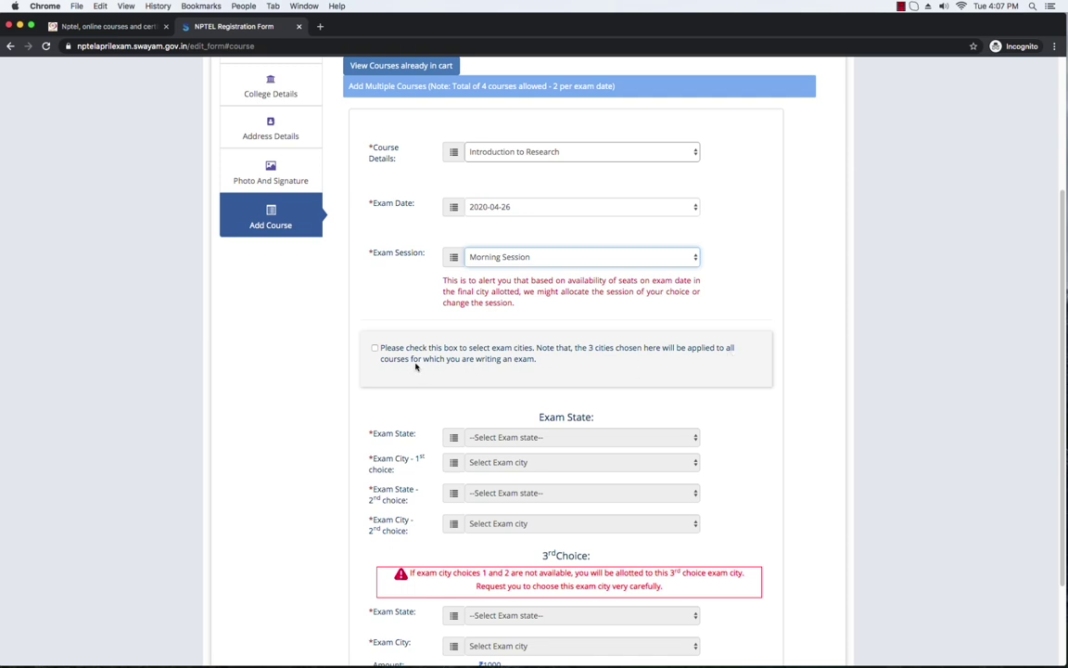
# Step: Tick the checkbox applying the selected exam cities to all courses
pyautogui.click(376, 349)
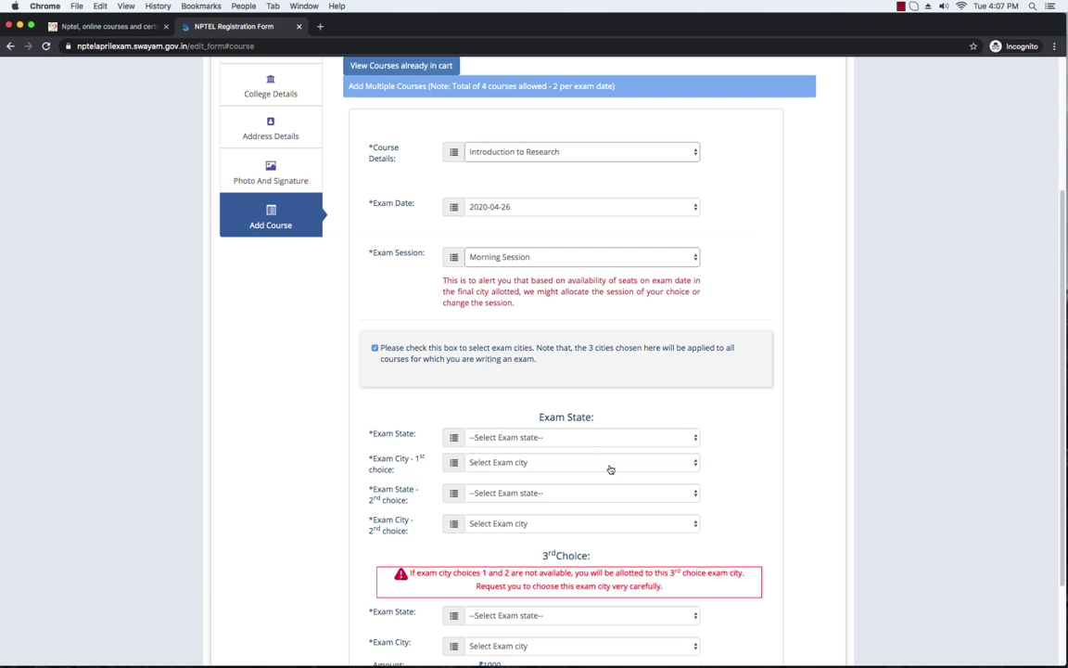
# Step: Set the first-choice exam location to West Bengal, Durgapur
pyautogui.click(691, 440)
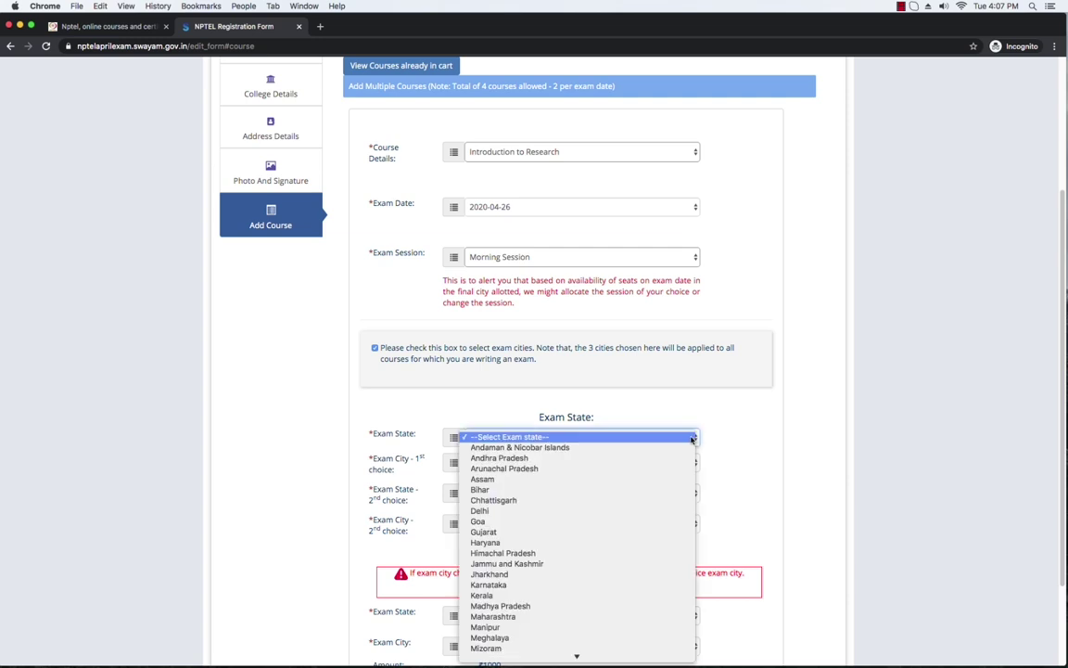
pyautogui.moveTo(519, 656)
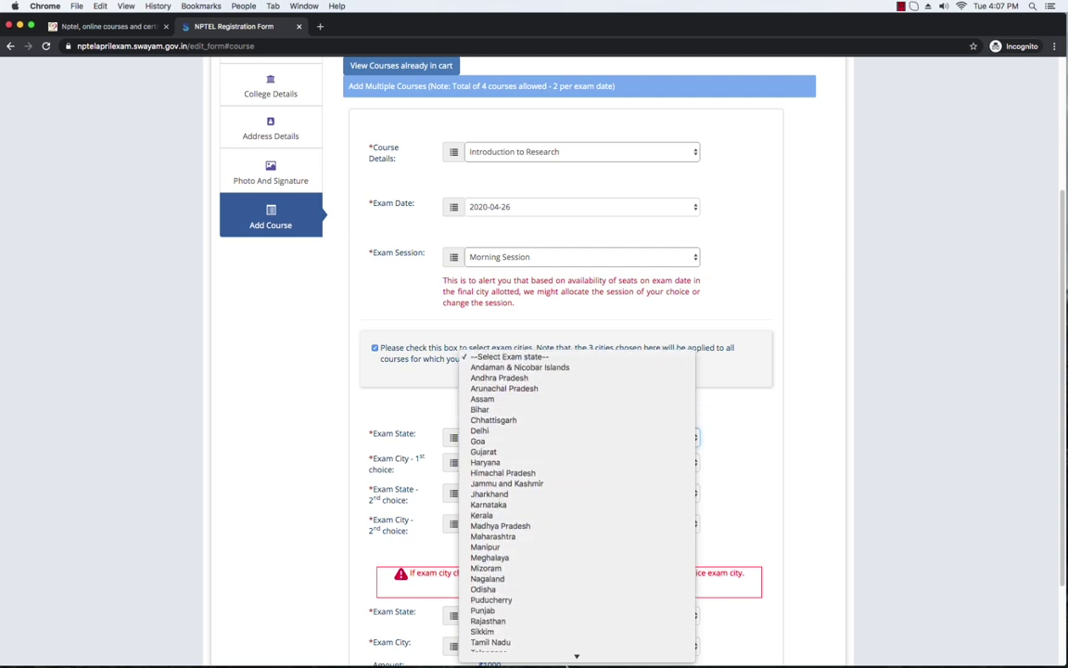
pyautogui.click(519, 656)
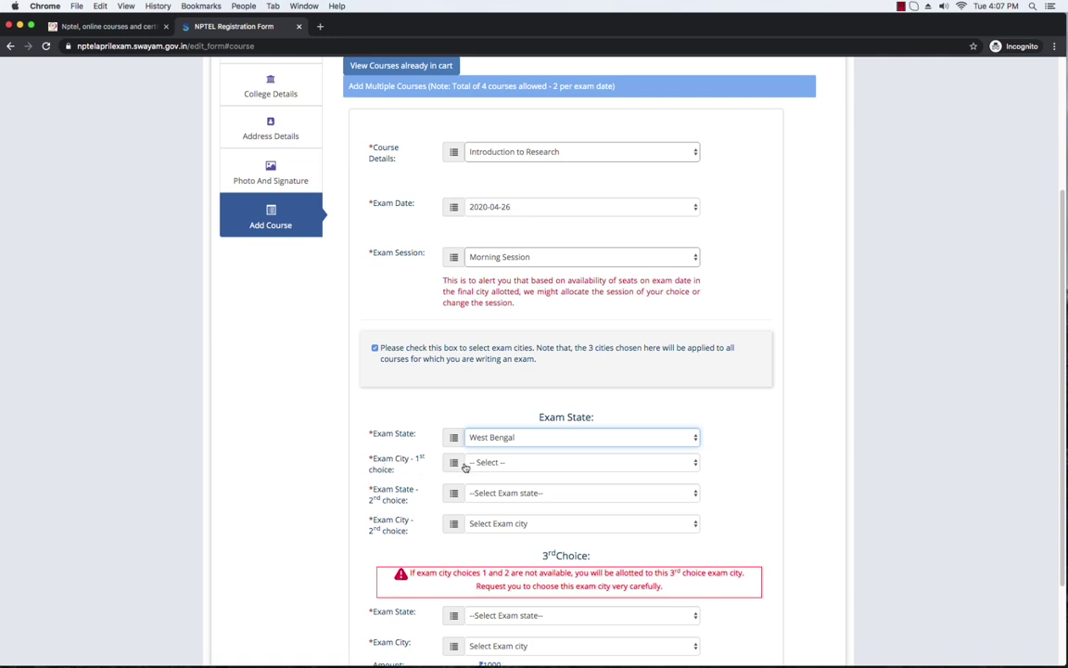
pyautogui.click(693, 462)
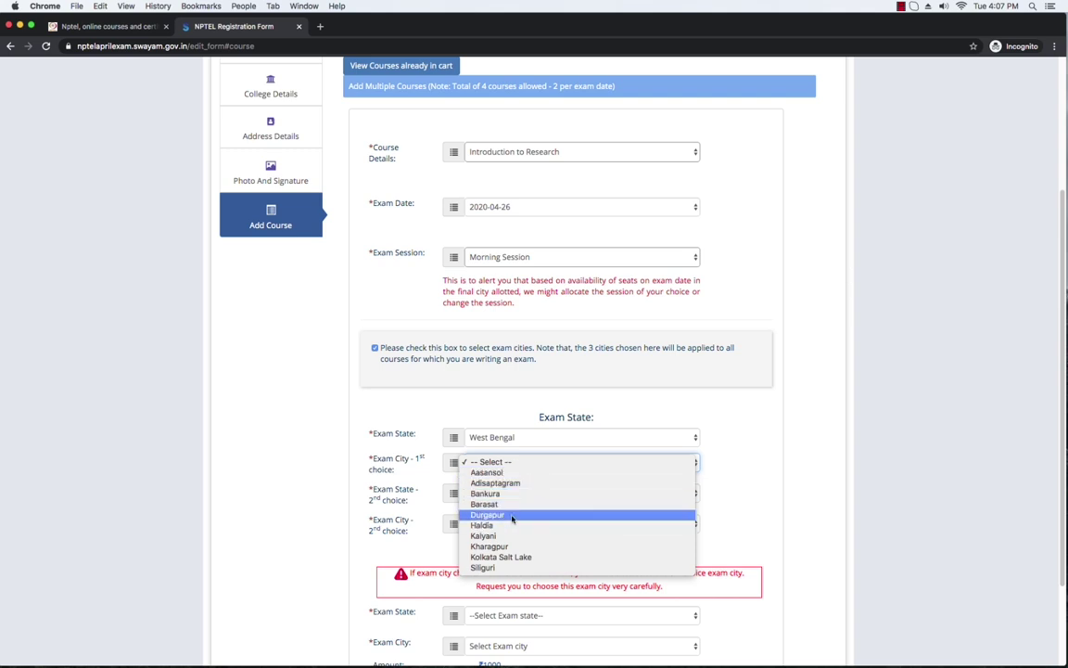
pyautogui.click(517, 516)
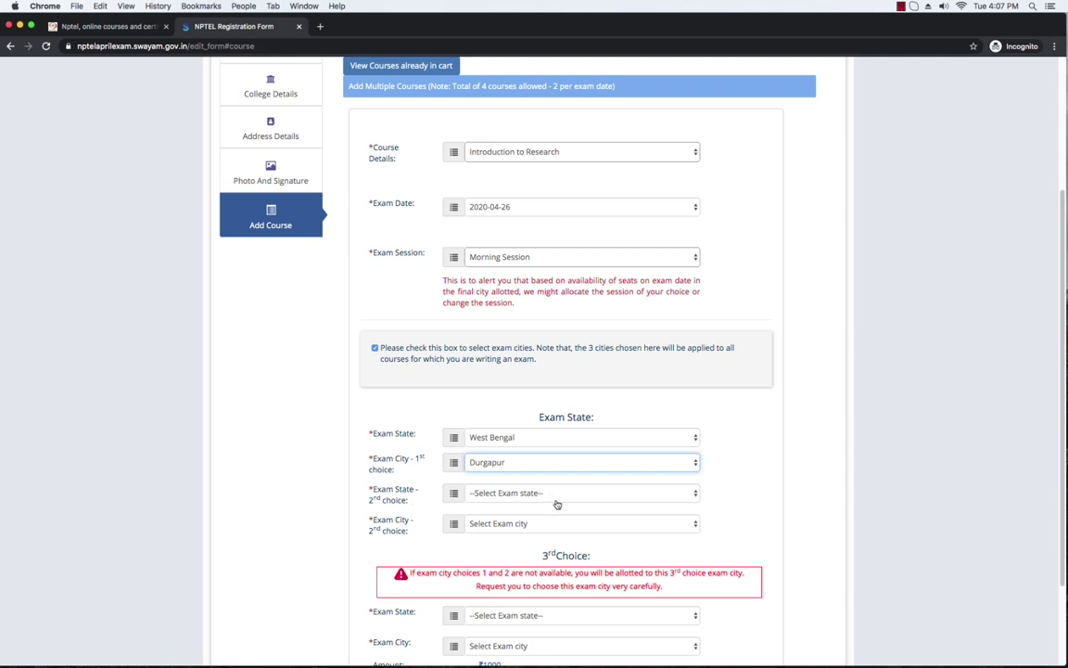
# Step: Set the second-choice exam location to West Bengal, Aasansol
pyautogui.click(694, 493)
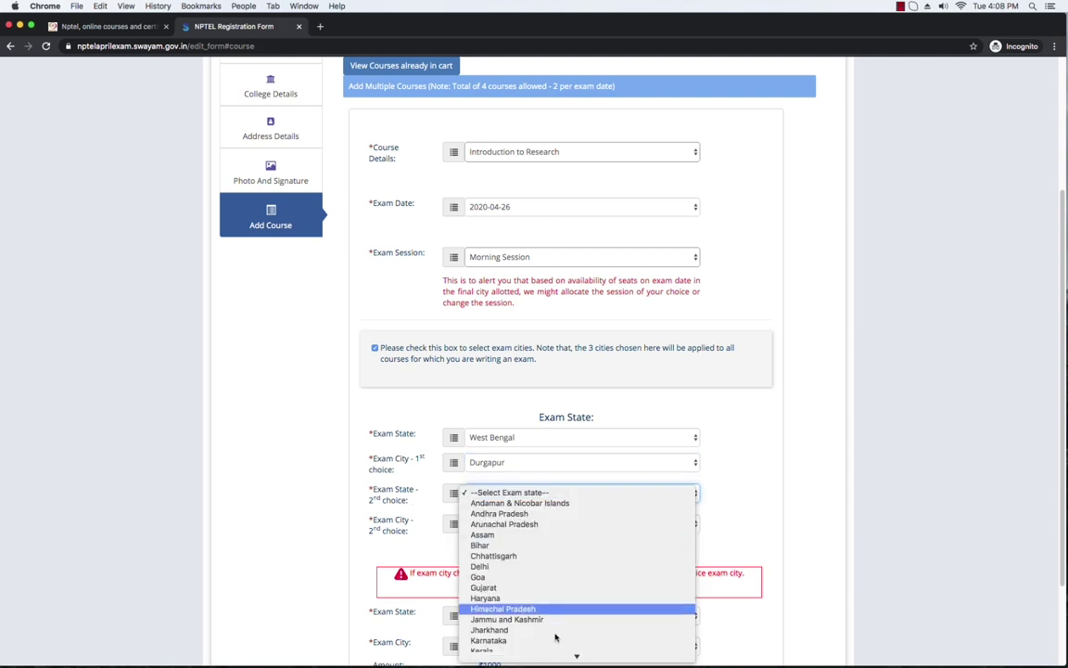
pyautogui.scroll(-5, 556, 603)
pyautogui.click(513, 656)
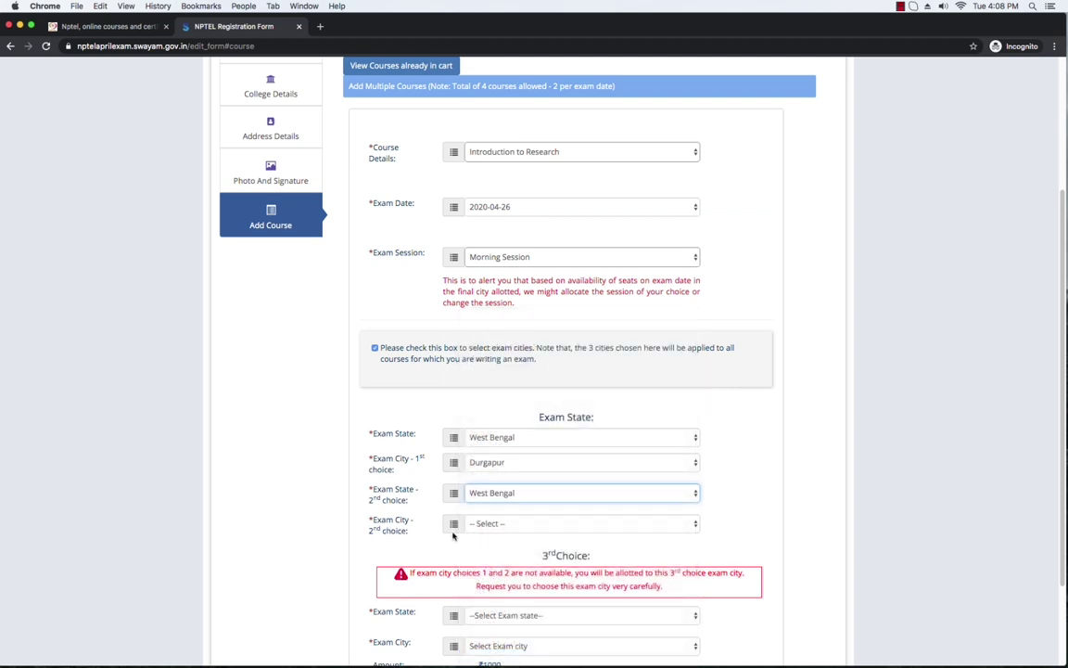
pyautogui.click(691, 525)
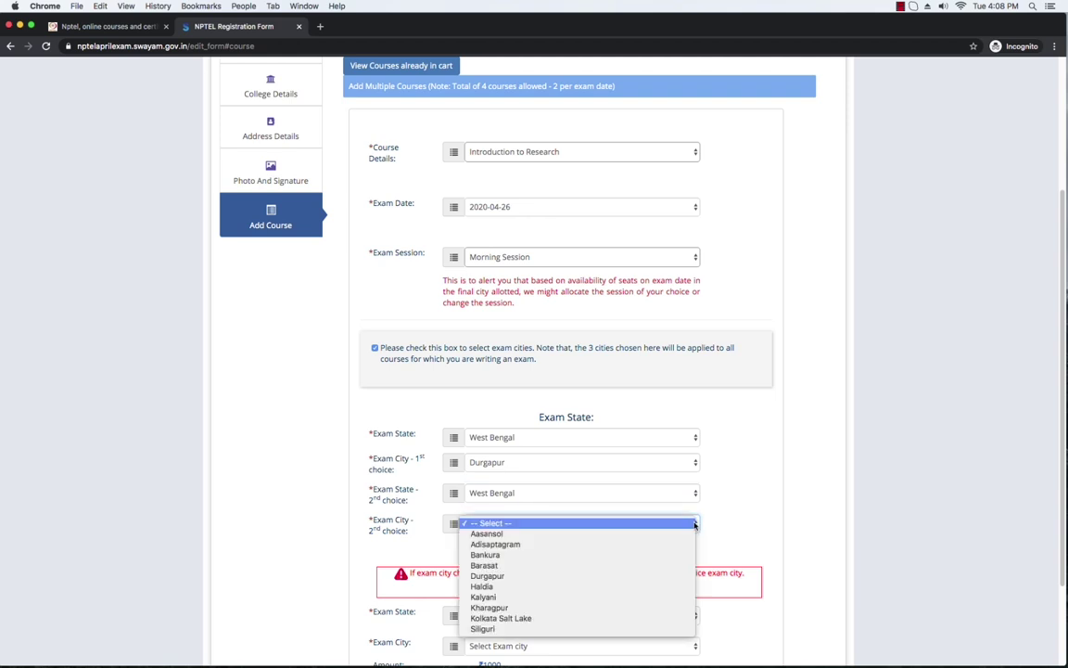
pyautogui.click(504, 536)
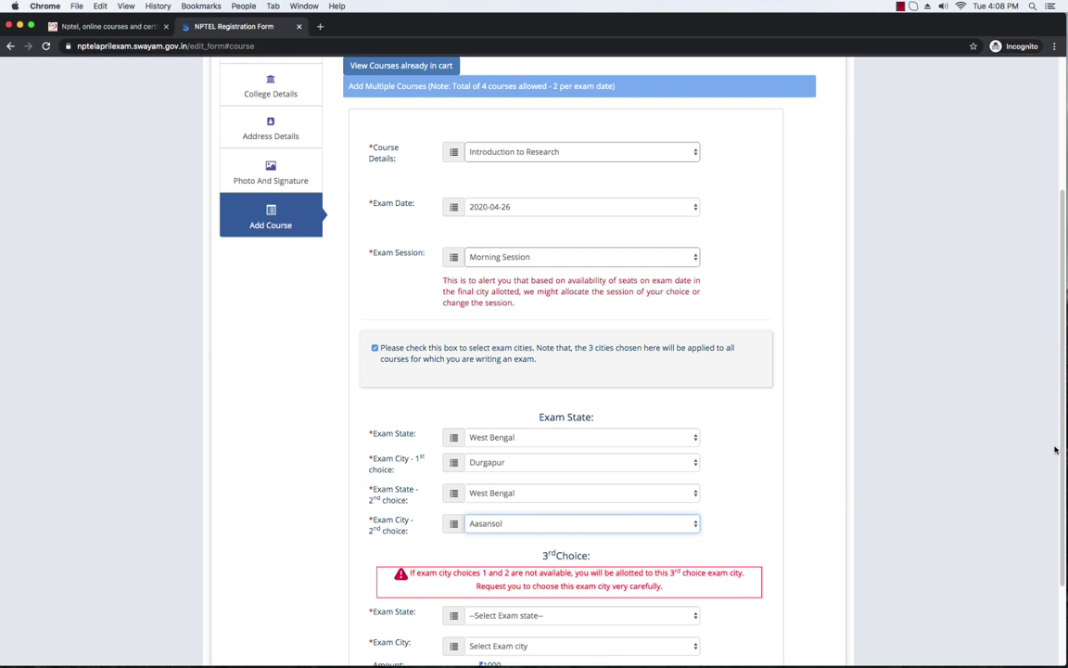
pyautogui.moveTo(1063, 456); pyautogui.dragTo(1063, 479)
# Step: Choose West Bengal as third-choice exam state and Durgapur as third-choice city
pyautogui.scroll(-3, 1063, 480)
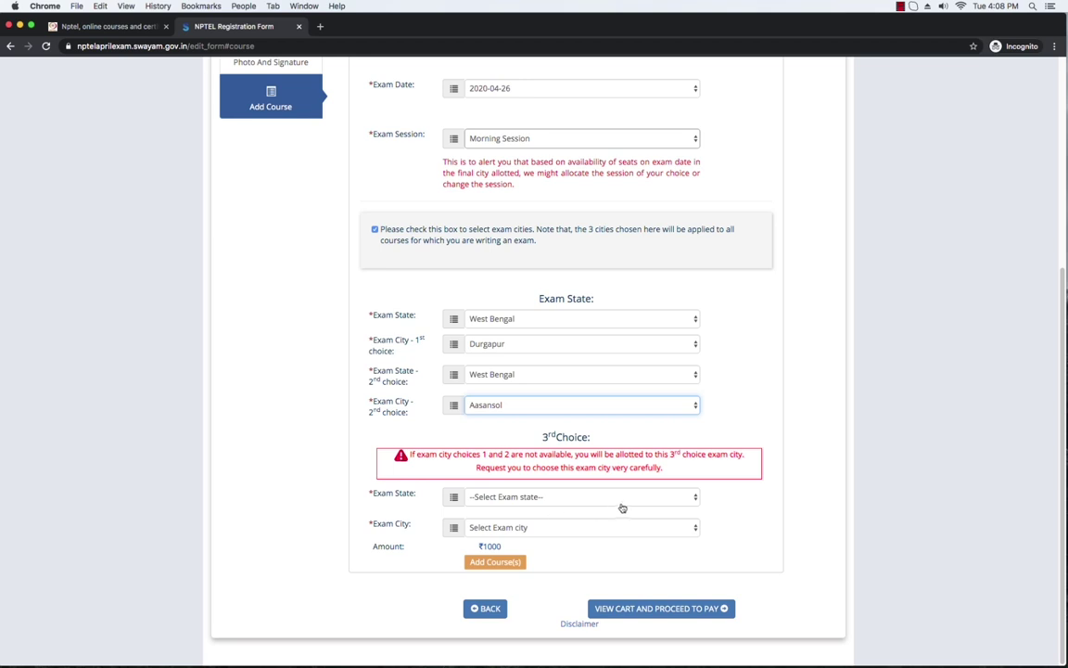
pyautogui.click(697, 500)
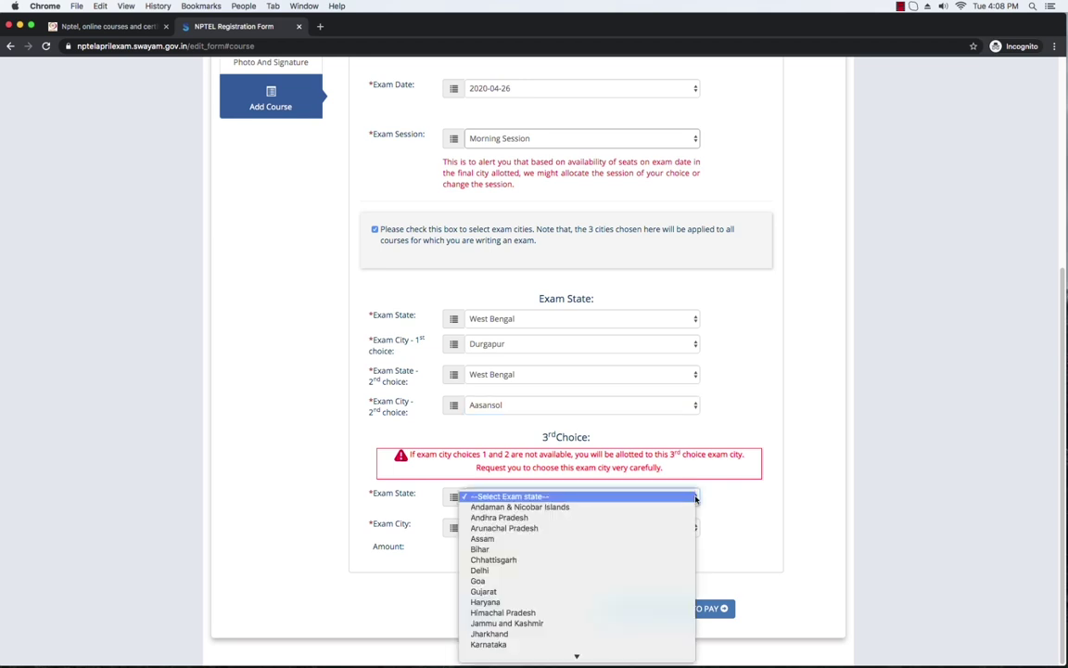
pyautogui.moveTo(511, 655)
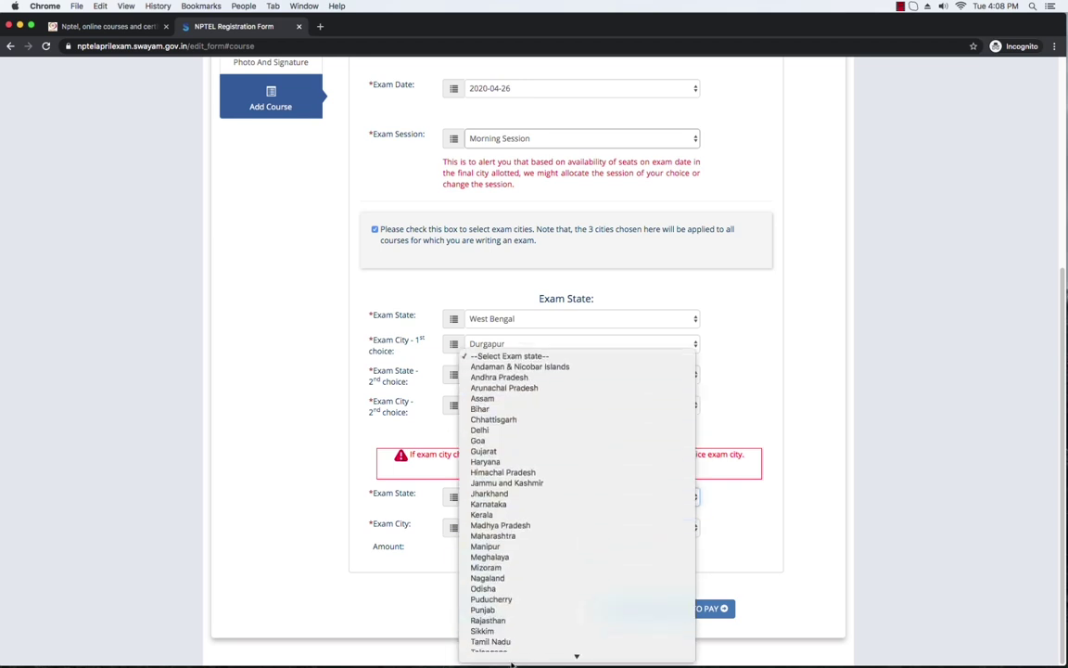
pyautogui.click(511, 655)
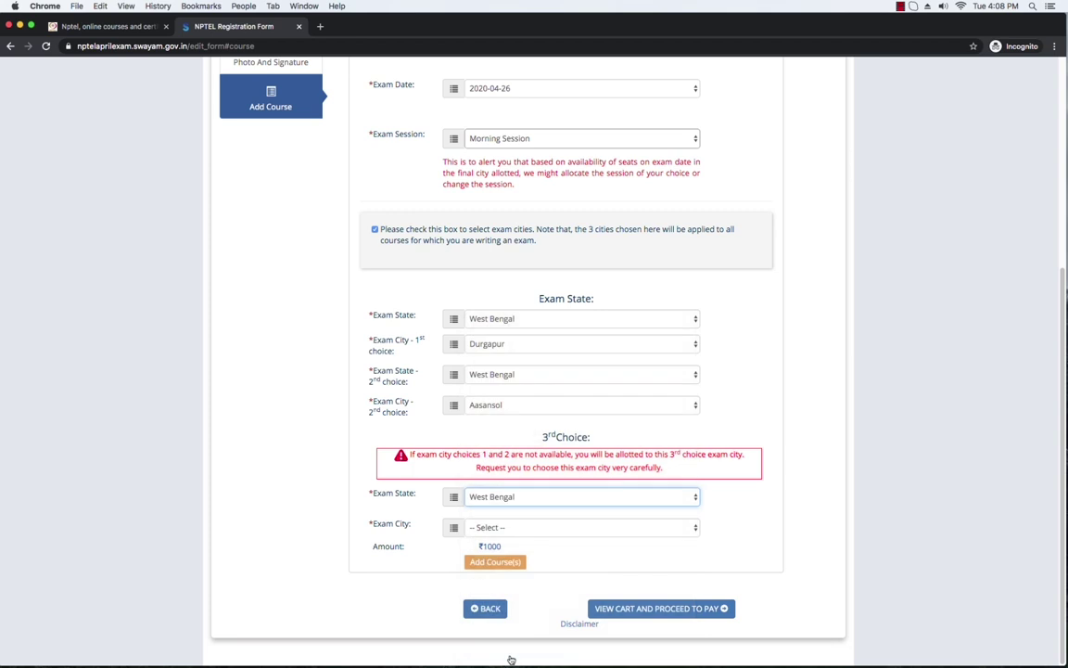
pyautogui.click(693, 527)
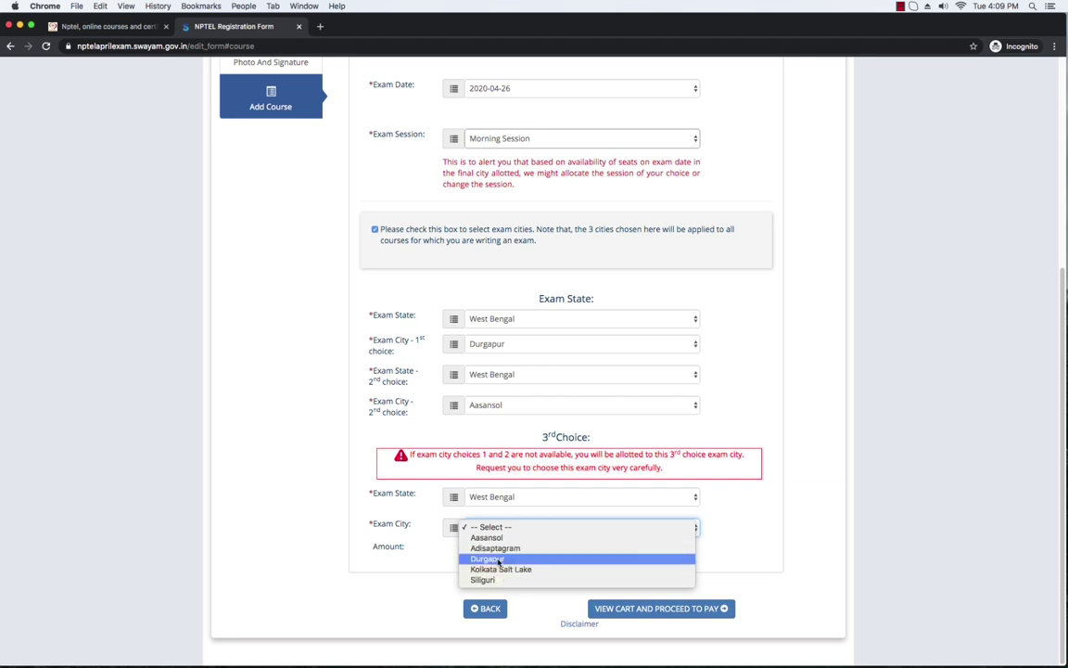
pyautogui.click(500, 560)
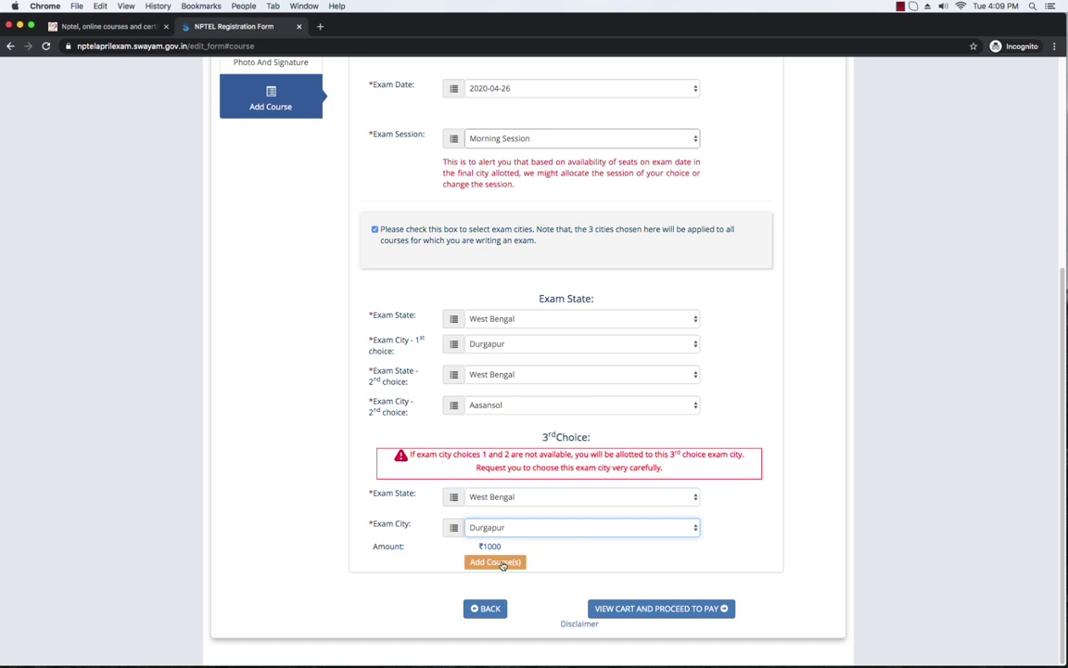
# Step: Add Introduction to Research (2020-04-26, ₹1000) to the cart and preview the cart
pyautogui.click(502, 563)
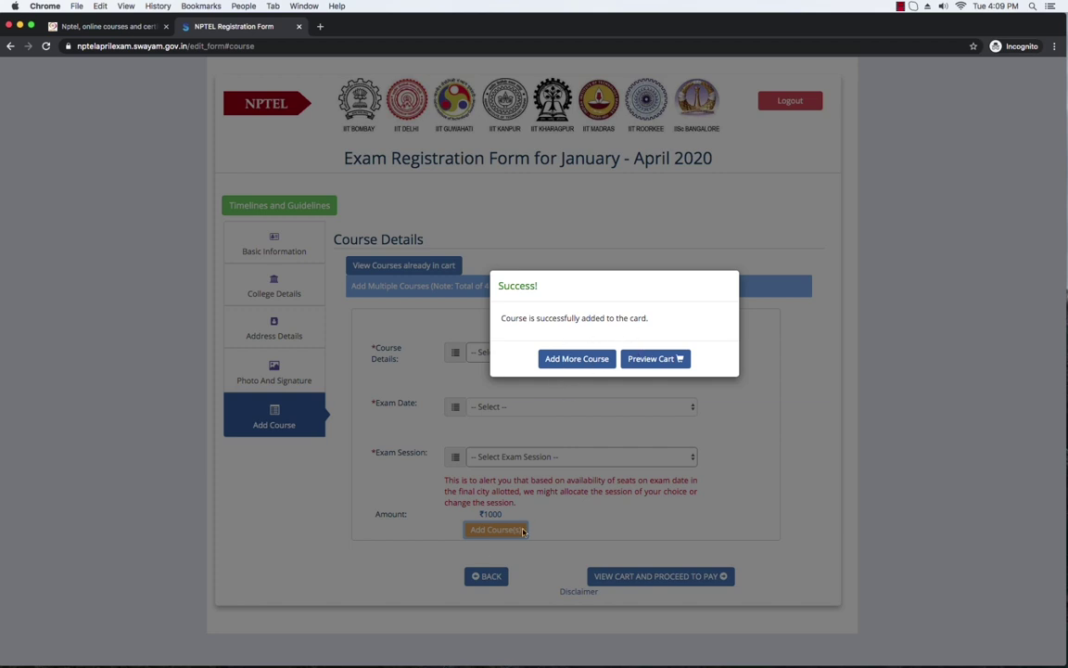
pyautogui.click(662, 360)
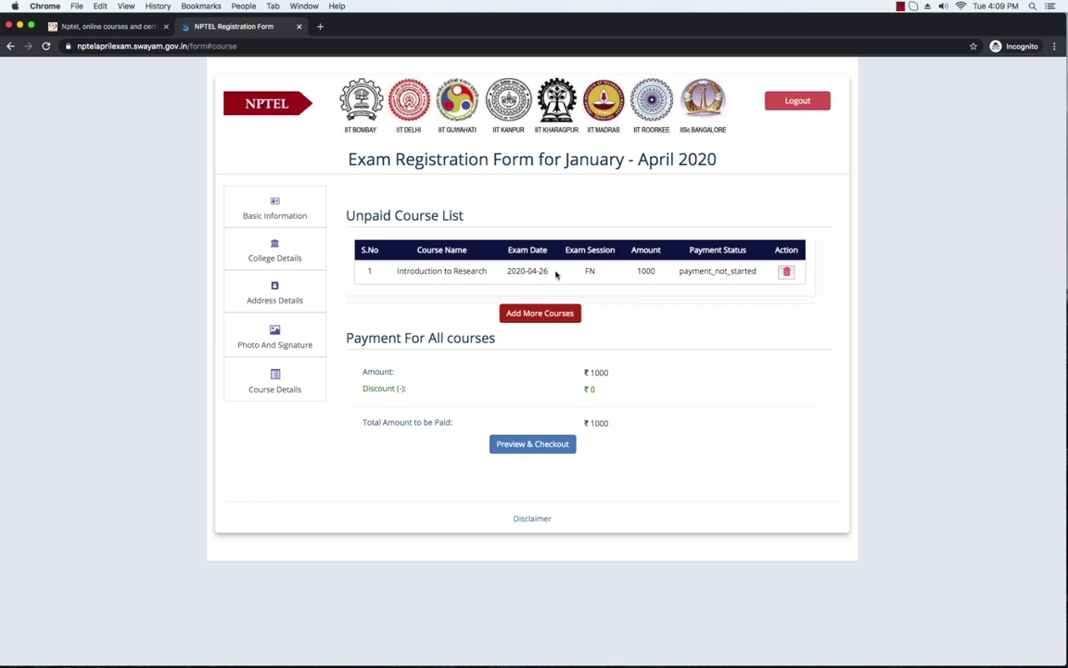
# Step: Return from the unpaid course list to a blank course form via Add More Courses
pyautogui.moveTo(548, 274); pyautogui.dragTo(506, 272)
pyautogui.click(536, 277)
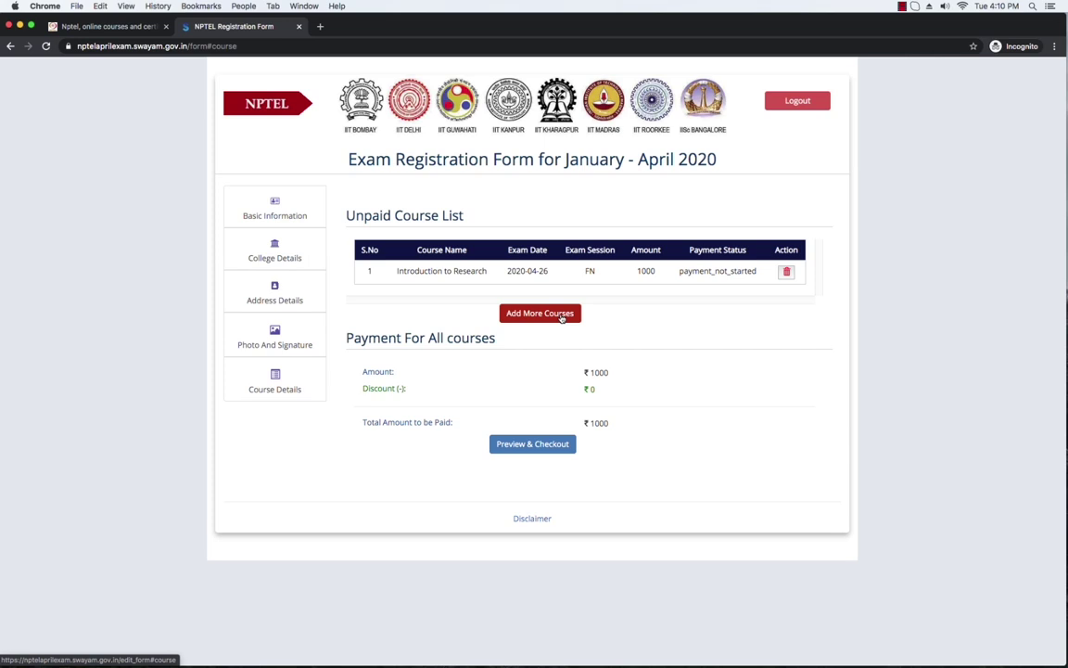
pyautogui.click(561, 318)
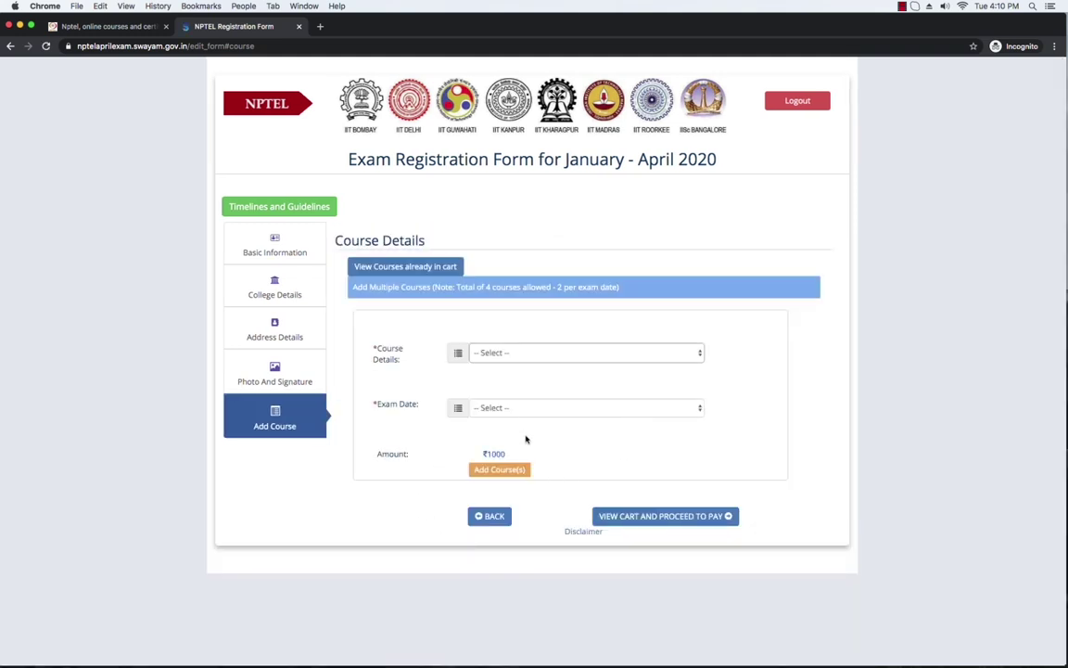
# Step: Try selecting Introduction to Research again and dismiss the already-in-cart warning
pyautogui.click(675, 351)
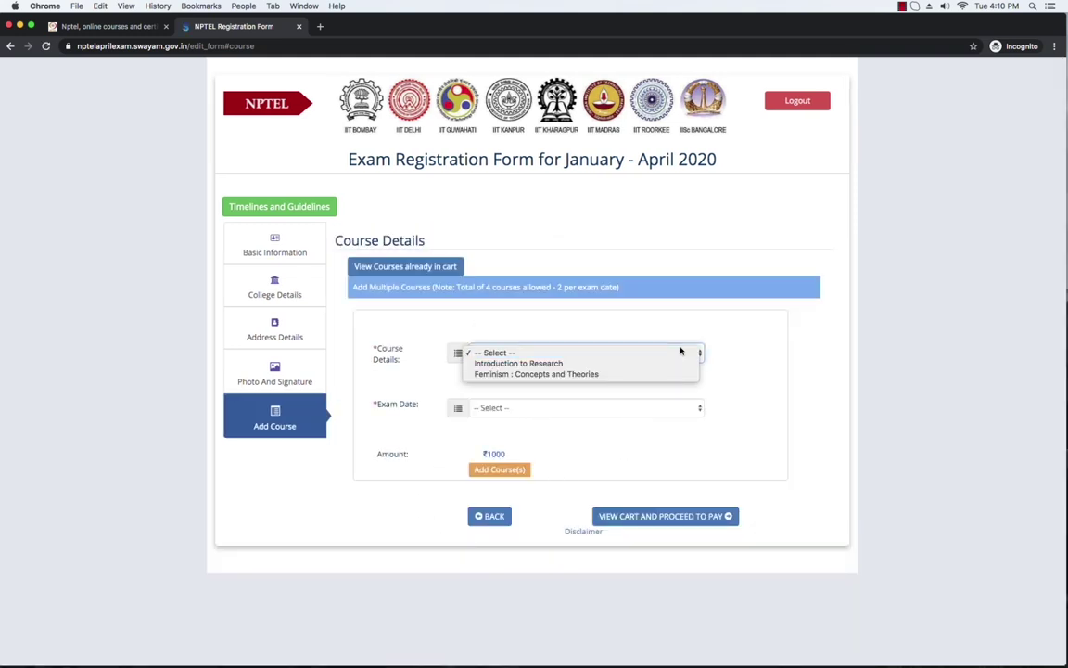
pyautogui.click(554, 364)
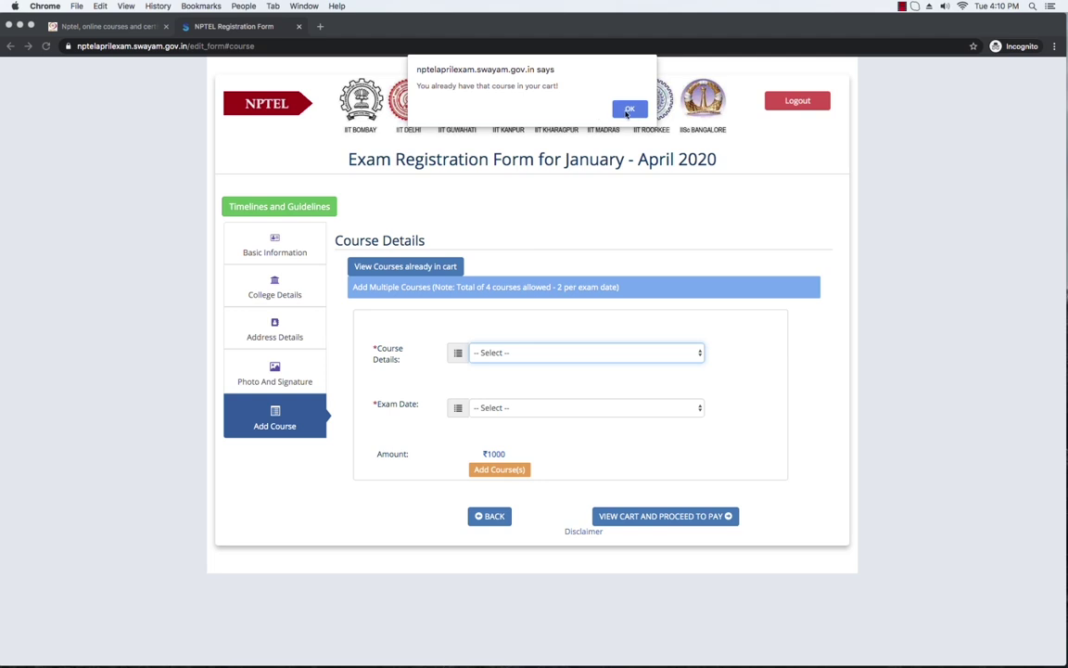
pyautogui.press('Return')
# Step: Select Feminism : Concepts and Theories, 2020-04-26, Evening Session, and dismiss the slot-filled warning
pyautogui.click(513, 355)
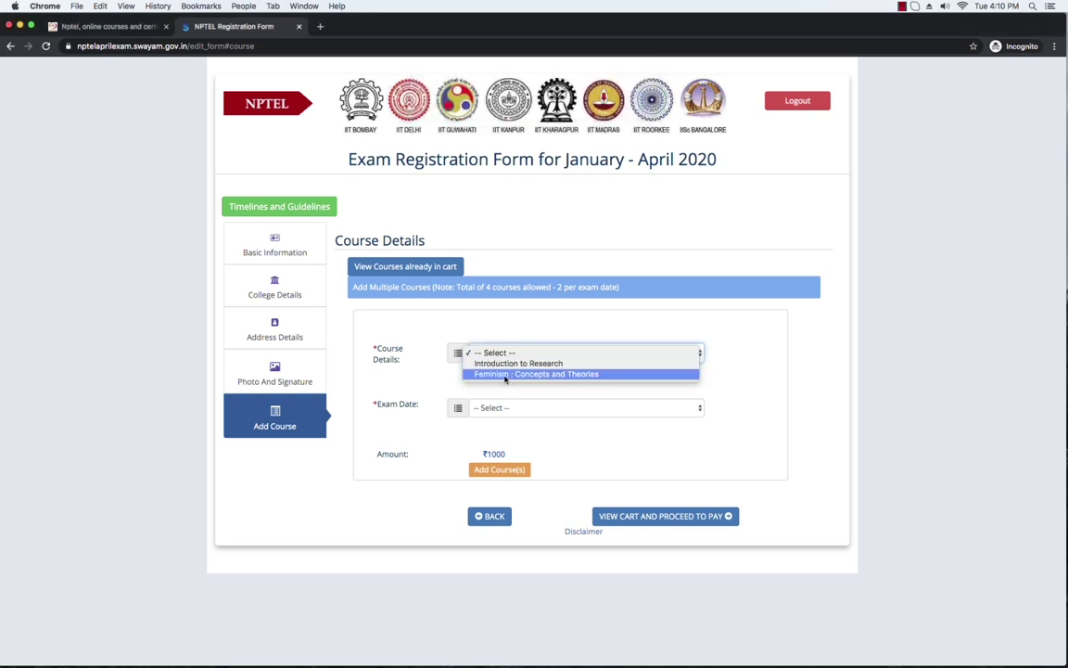
pyautogui.click(577, 375)
pyautogui.click(573, 409)
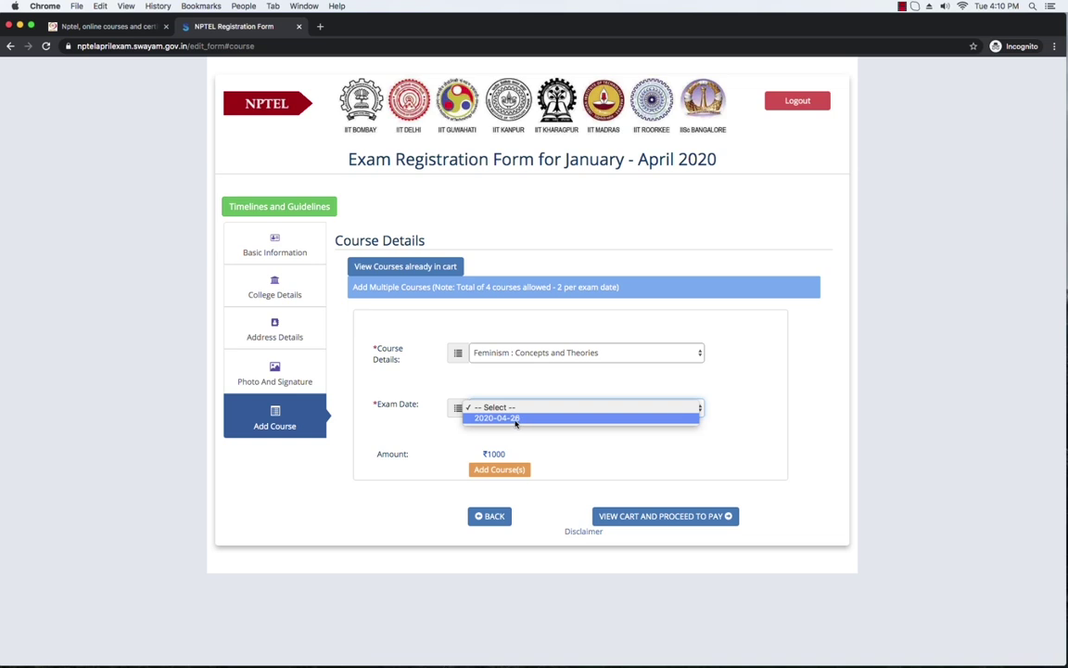
pyautogui.click(516, 419)
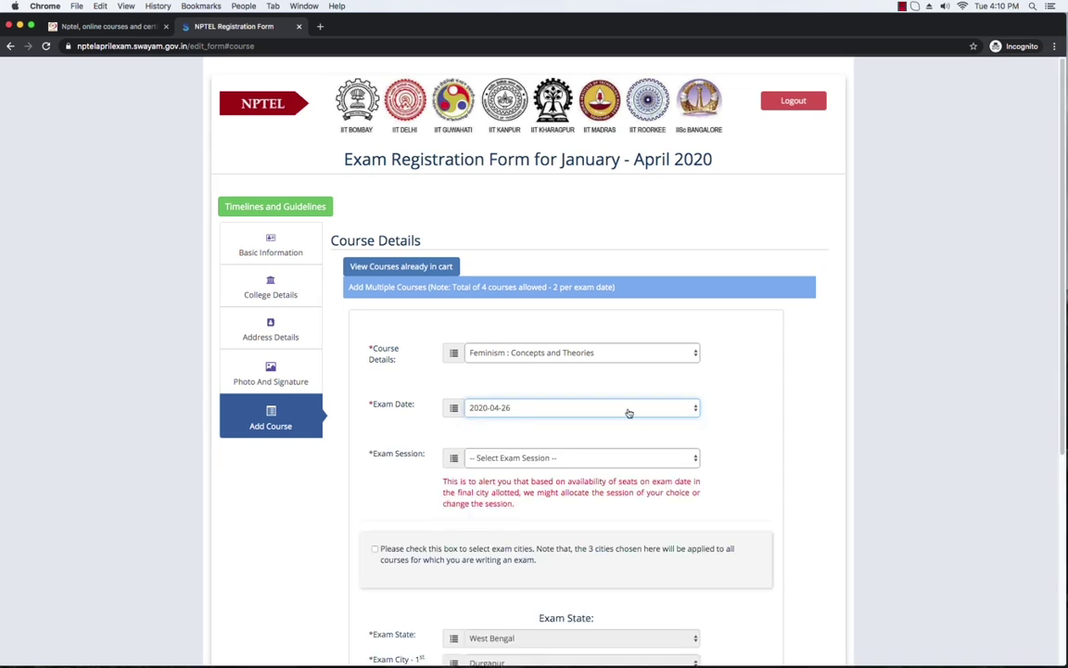
pyautogui.click(599, 458)
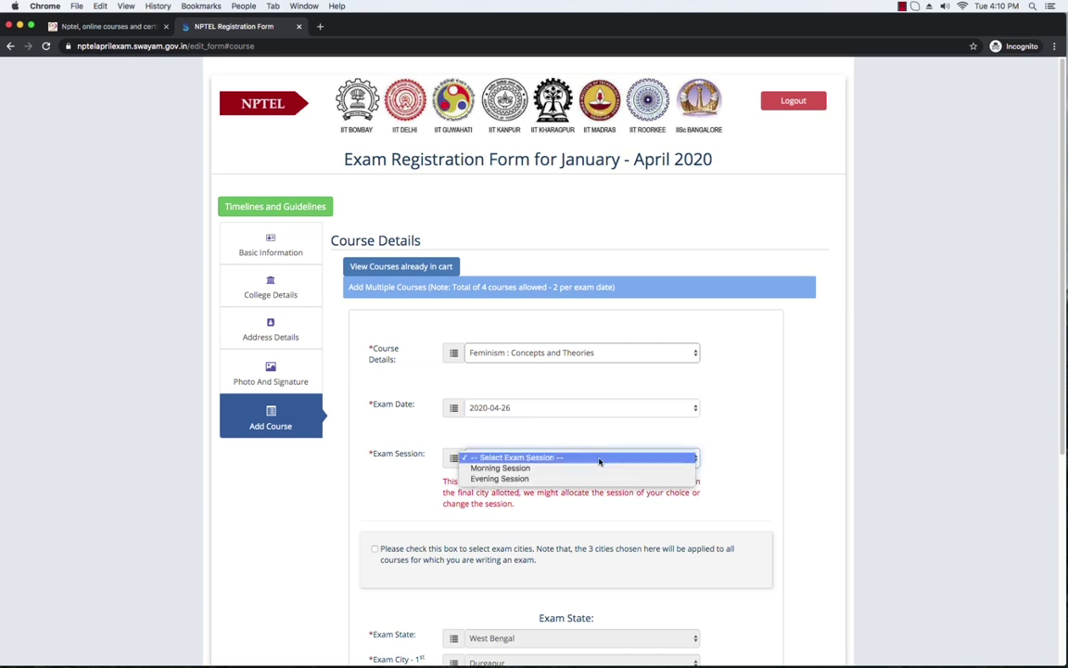
pyautogui.click(528, 478)
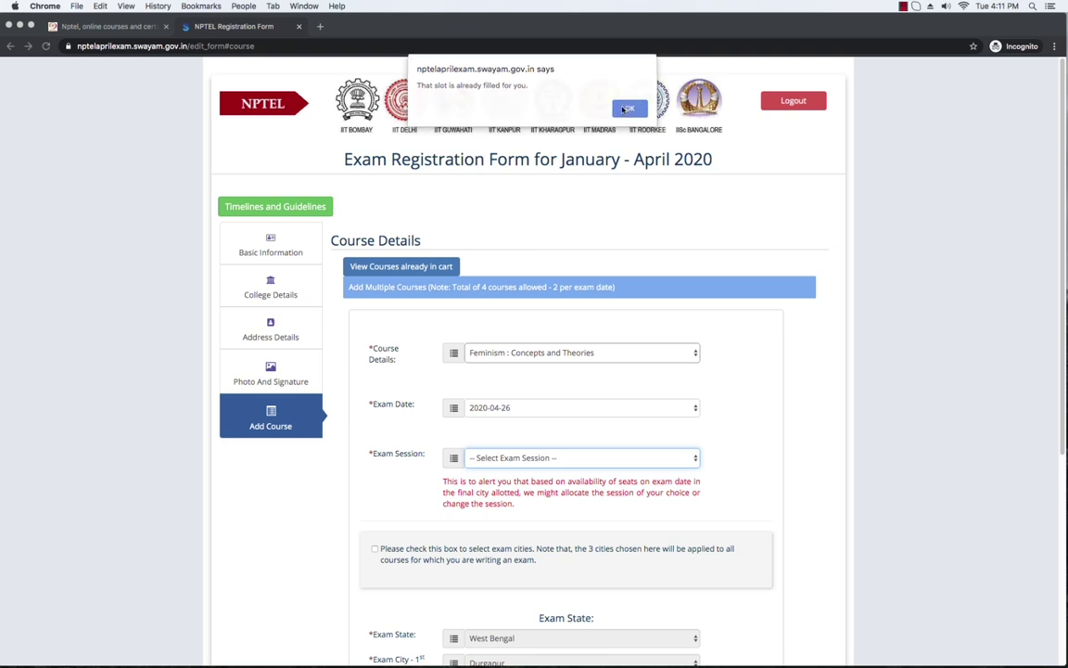
pyautogui.click(628, 109)
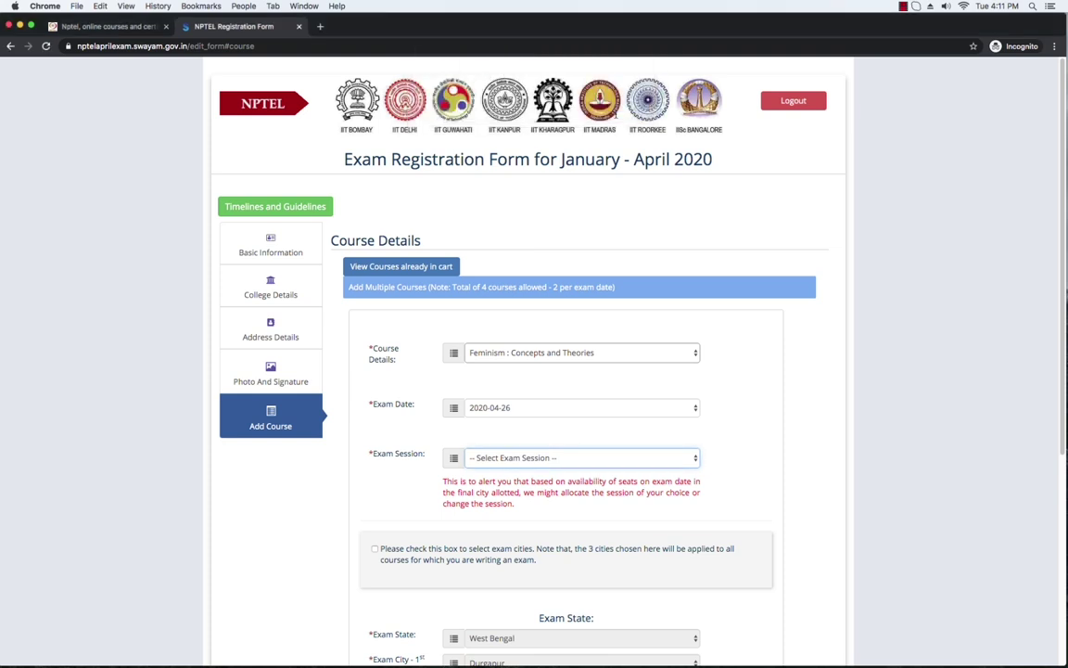
# Step: Pick Evening Session for Feminism, accept the chosen exam cities, and add the course to the cart
pyautogui.click(627, 458)
pyautogui.click(517, 479)
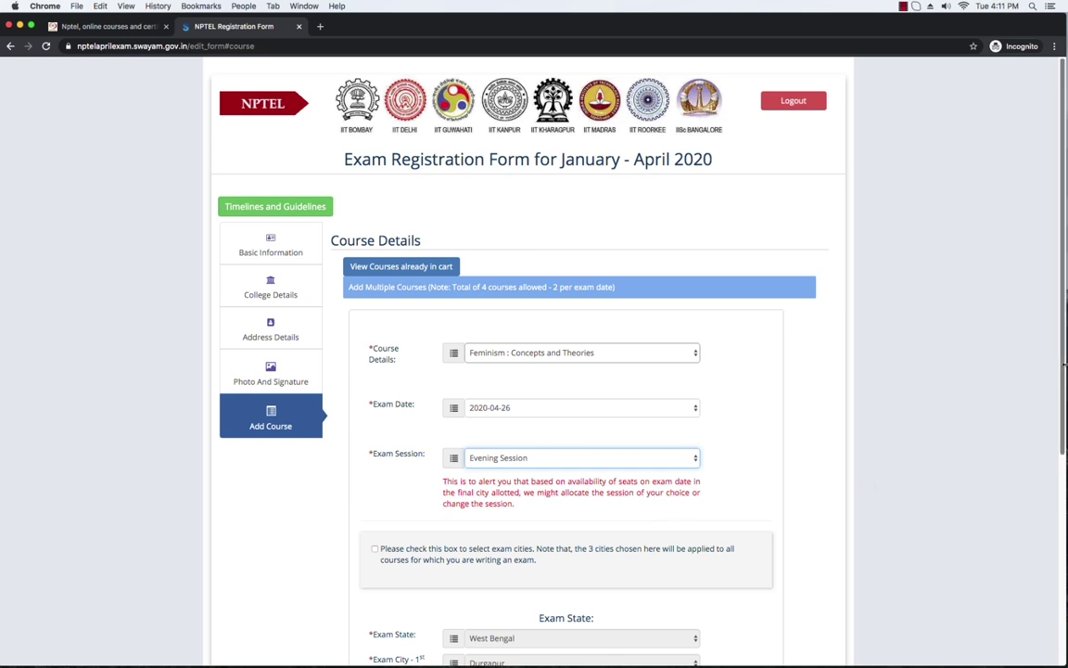
pyautogui.scroll(-5, 1062, 371)
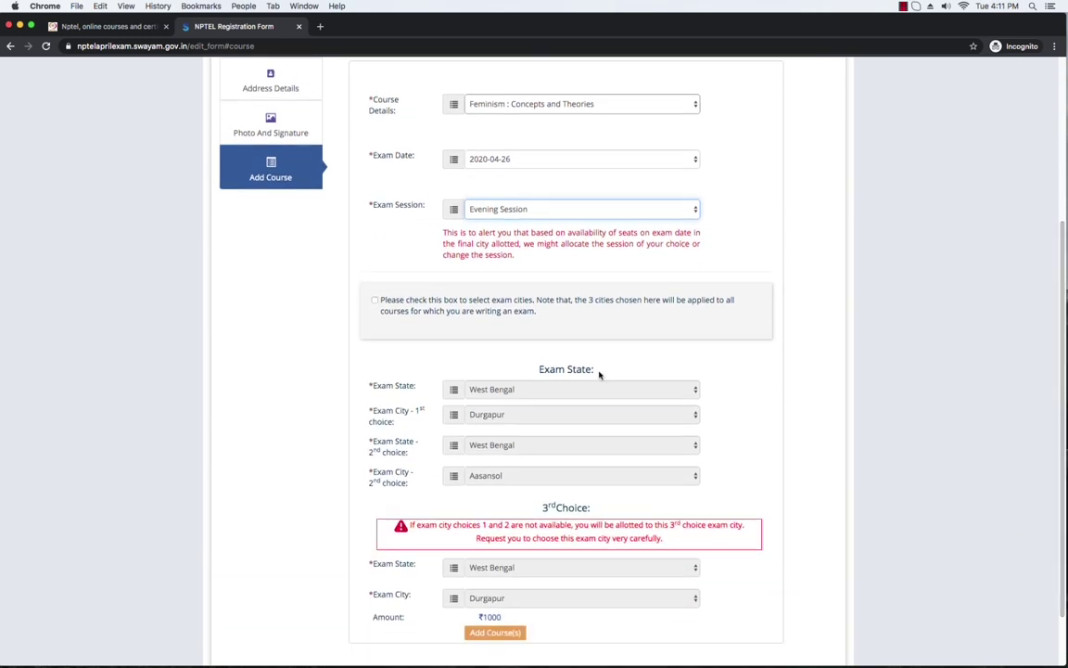
pyautogui.click(374, 300)
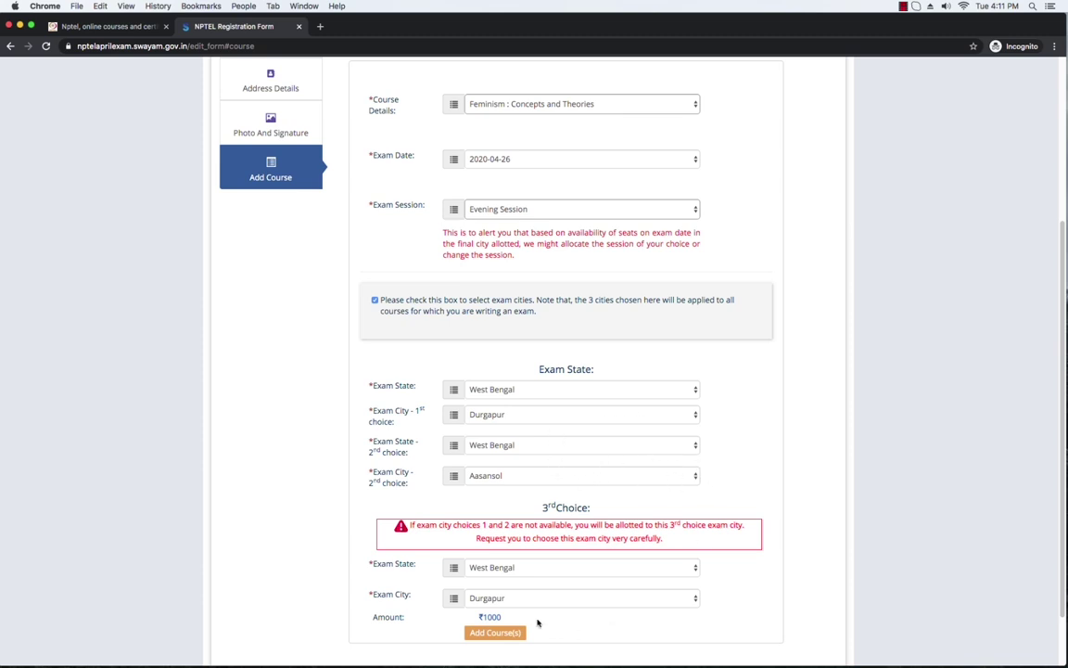
pyautogui.scroll(-1, 594, 577)
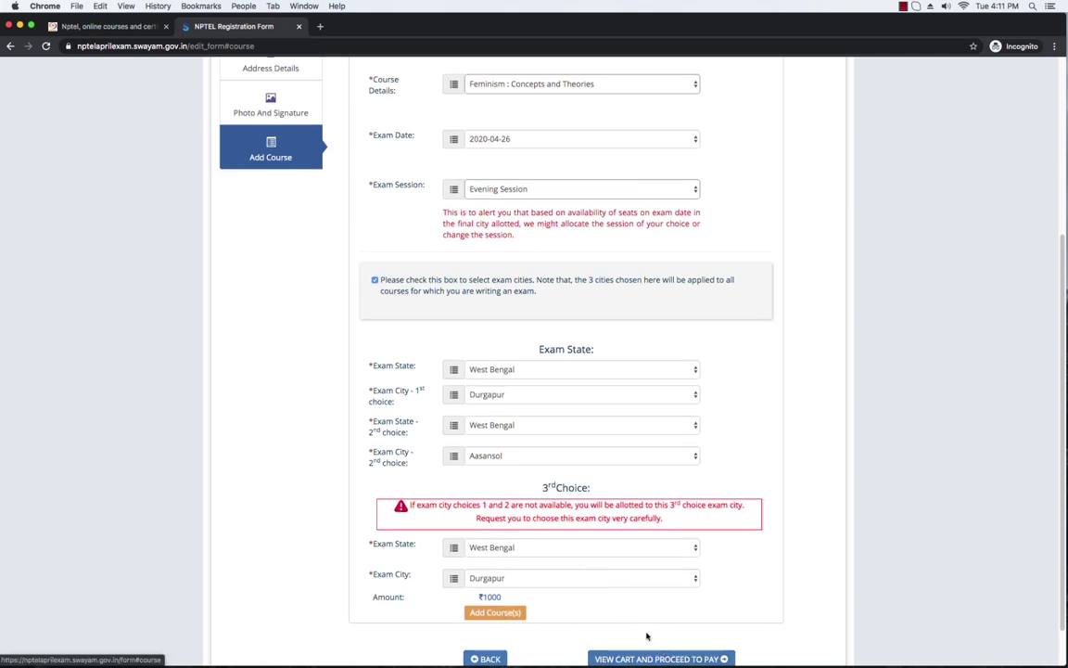
pyautogui.click(497, 612)
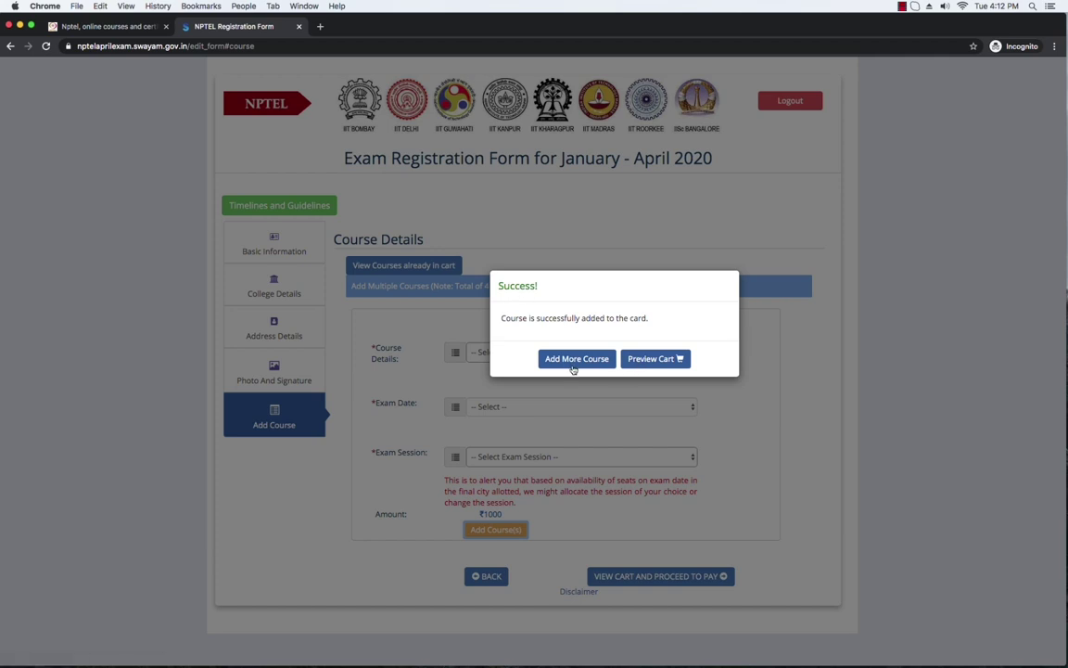
# Step: Dismiss the success message and view the cart with both courses totalling ₹2000
pyautogui.click(654, 362)
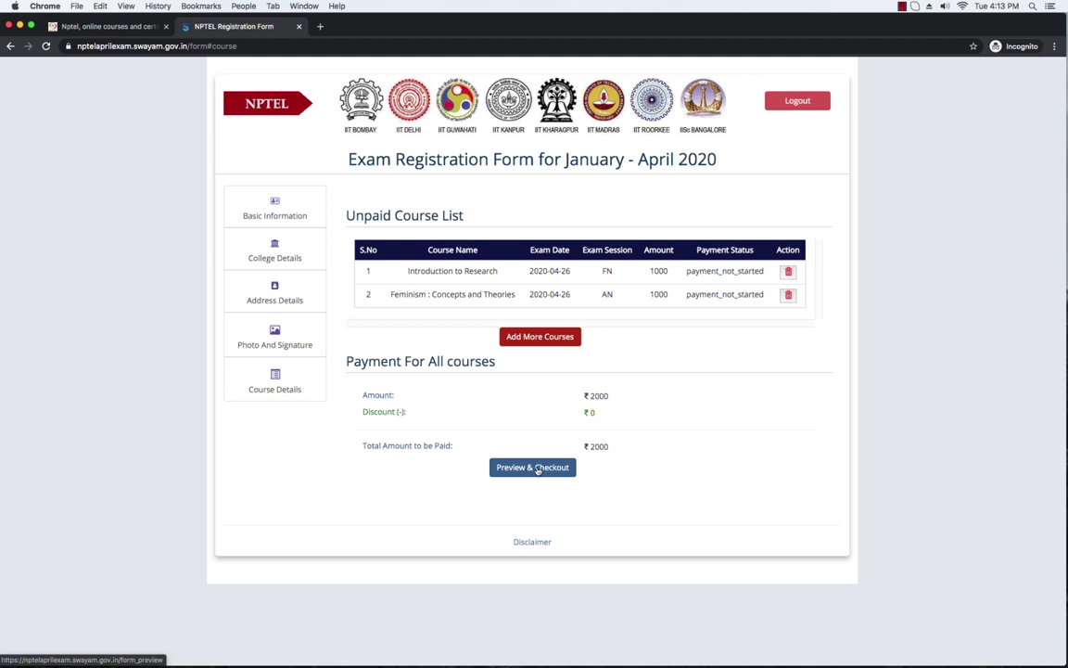
# Step: Open Preview & Checkout and review the personal details, highlighting the application number
pyautogui.click(536, 468)
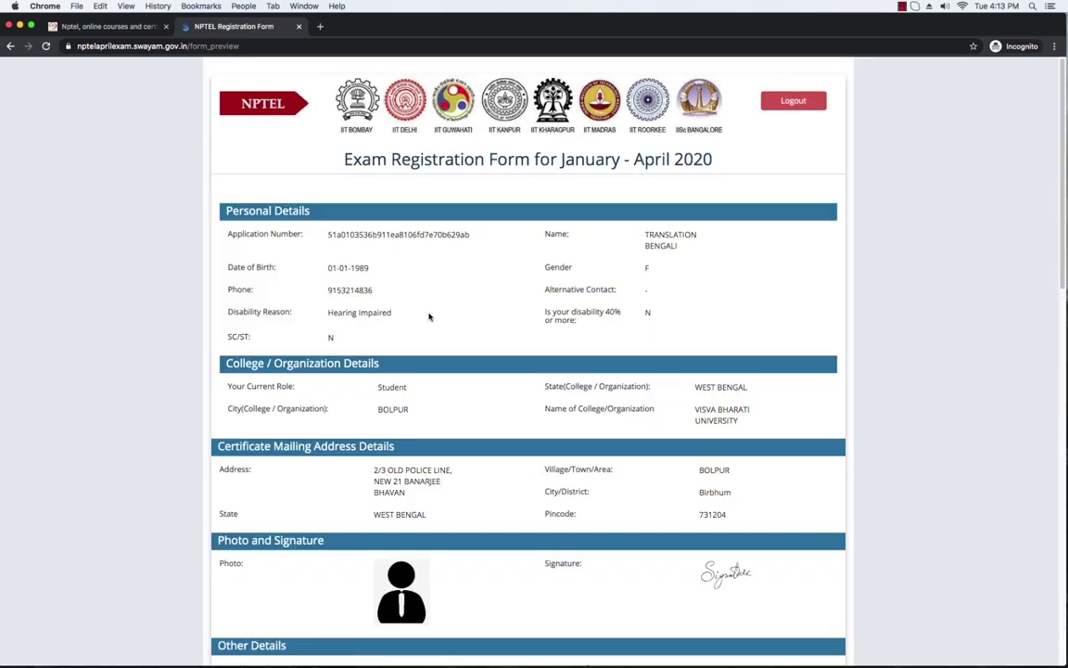
pyautogui.scroll(-1, 429, 317)
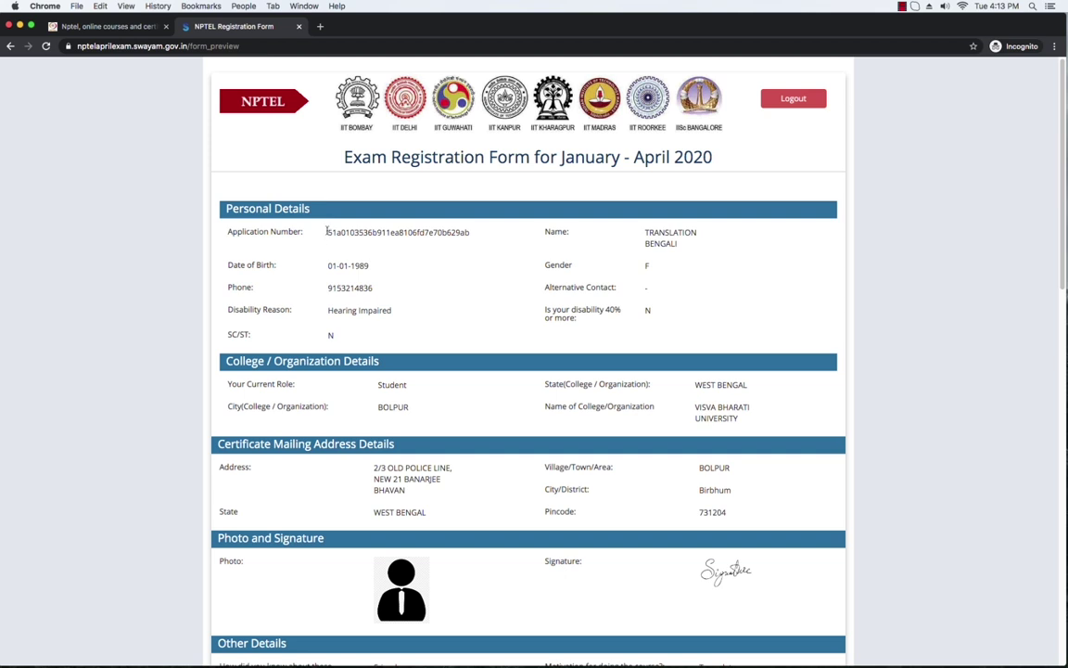
pyautogui.moveTo(325, 233); pyautogui.dragTo(470, 232)
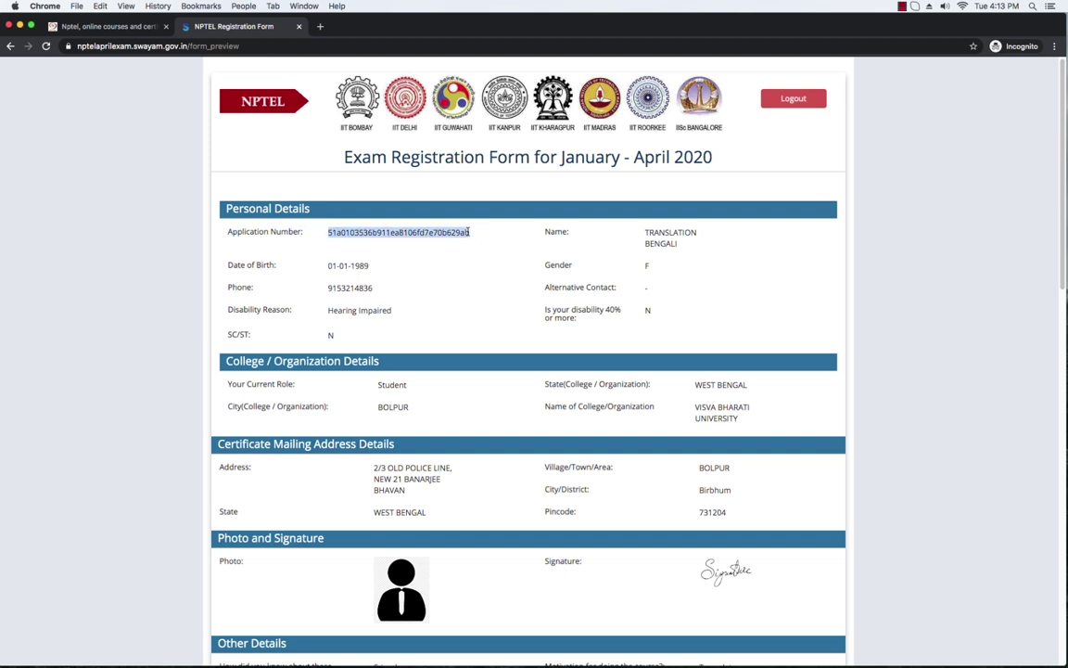
pyautogui.click(413, 261)
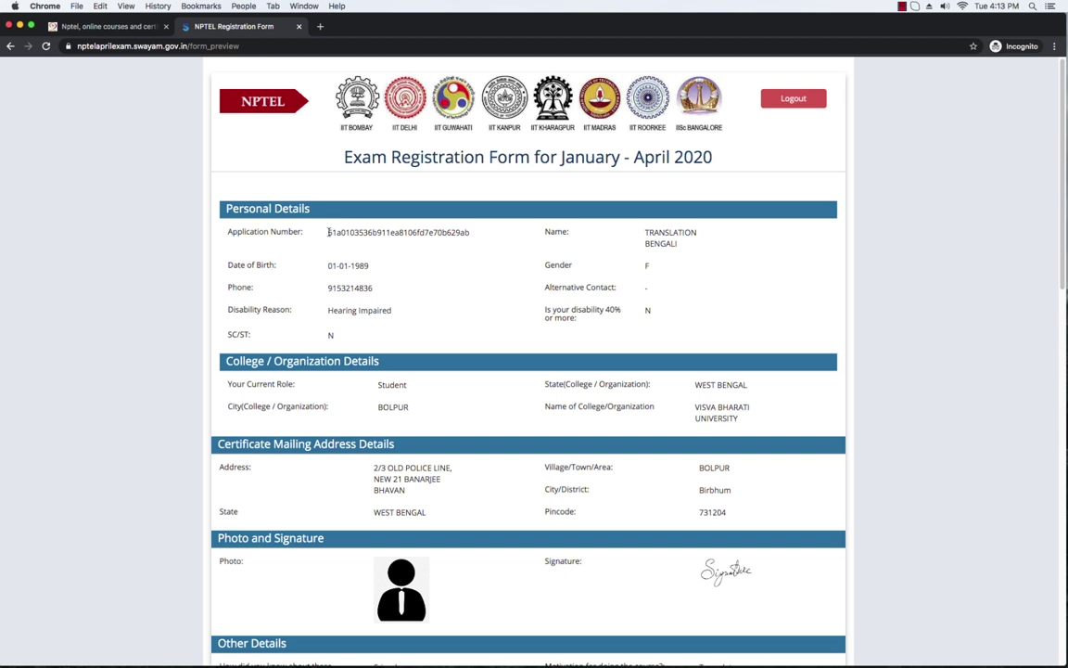
pyautogui.moveTo(329, 232); pyautogui.dragTo(472, 234)
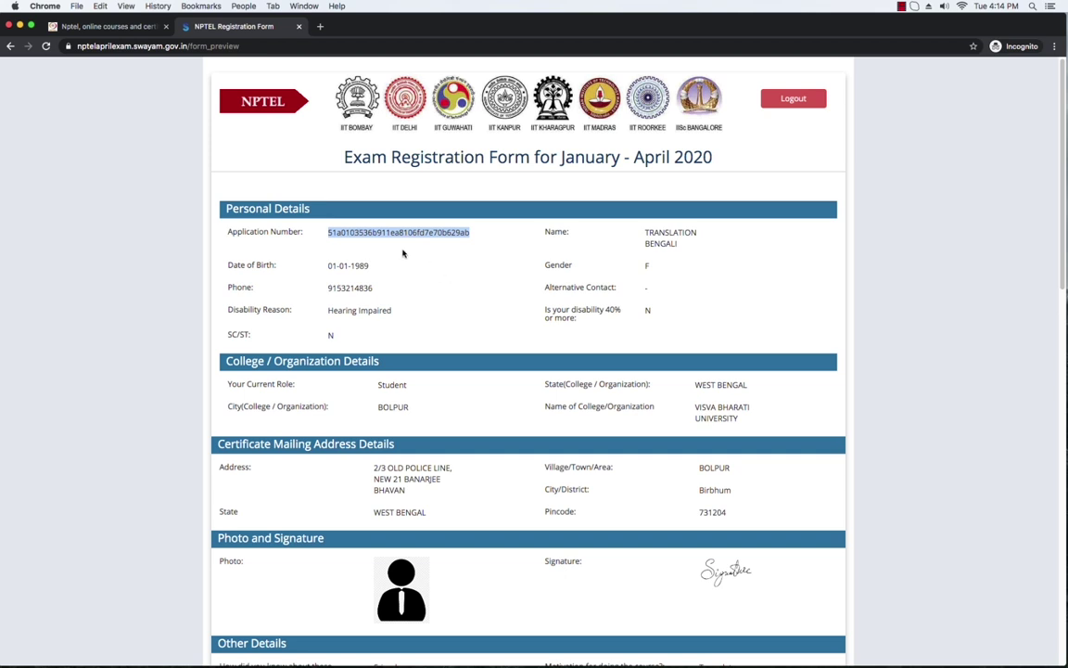
pyautogui.click(443, 282)
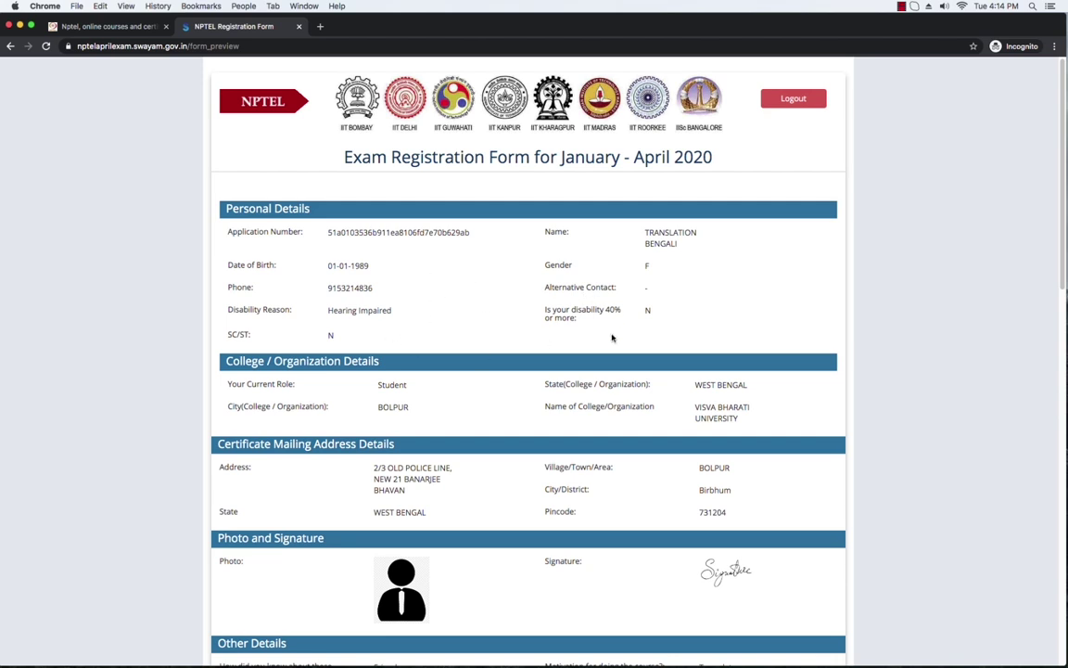
pyautogui.scroll(-5, 492, 284)
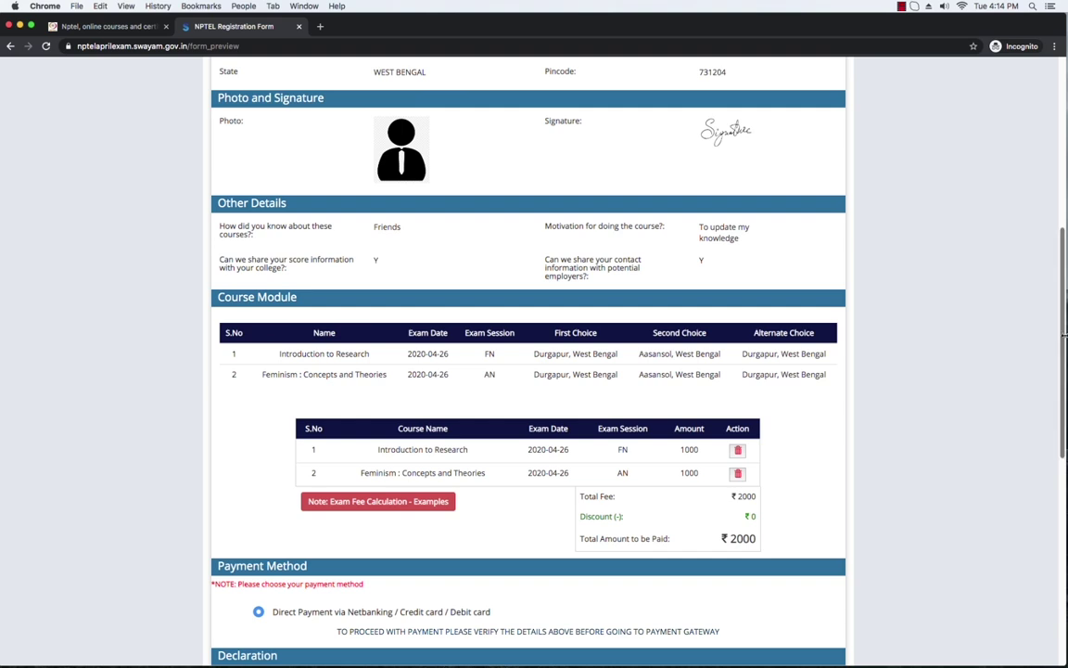
# Step: Scroll to the ₹2000 direct online payment and Declaration, then start the 28 + 82 captcha answer
pyautogui.moveTo(1064, 340); pyautogui.dragTo(1064, 372)
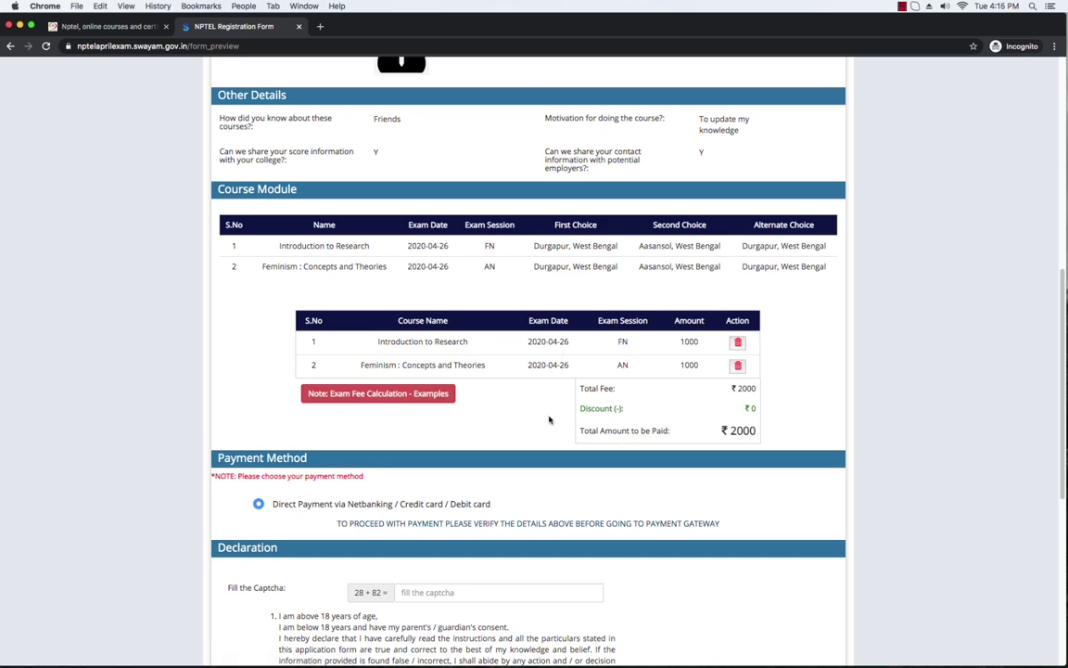
pyautogui.scroll(-2, 1067, 405)
pyautogui.scroll(-2, 1066, 405)
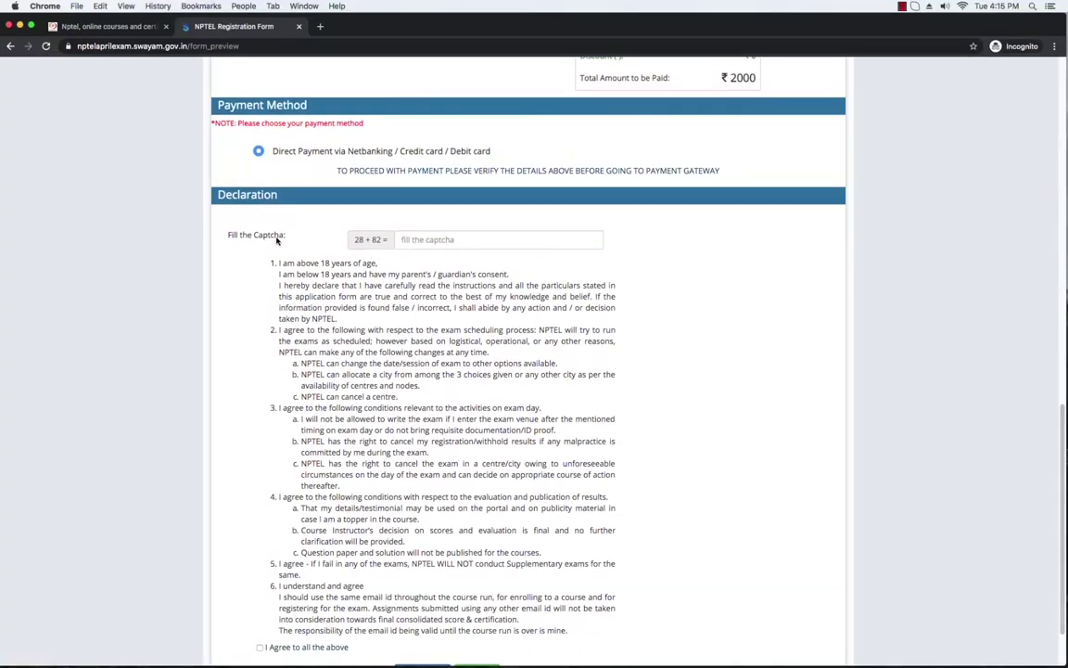
pyautogui.click(410, 240)
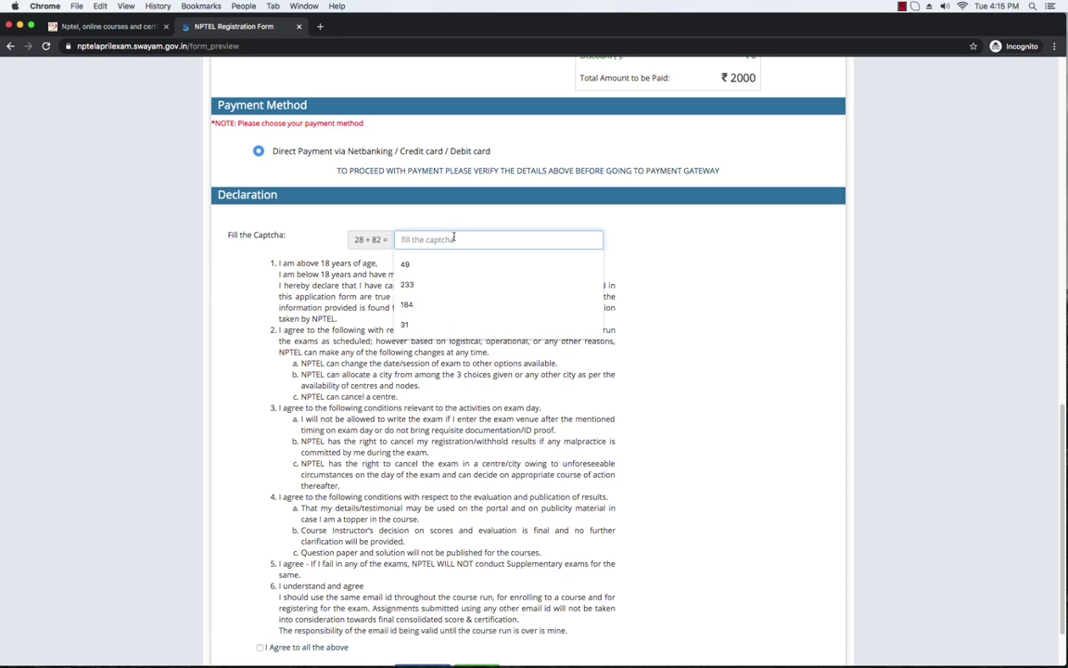